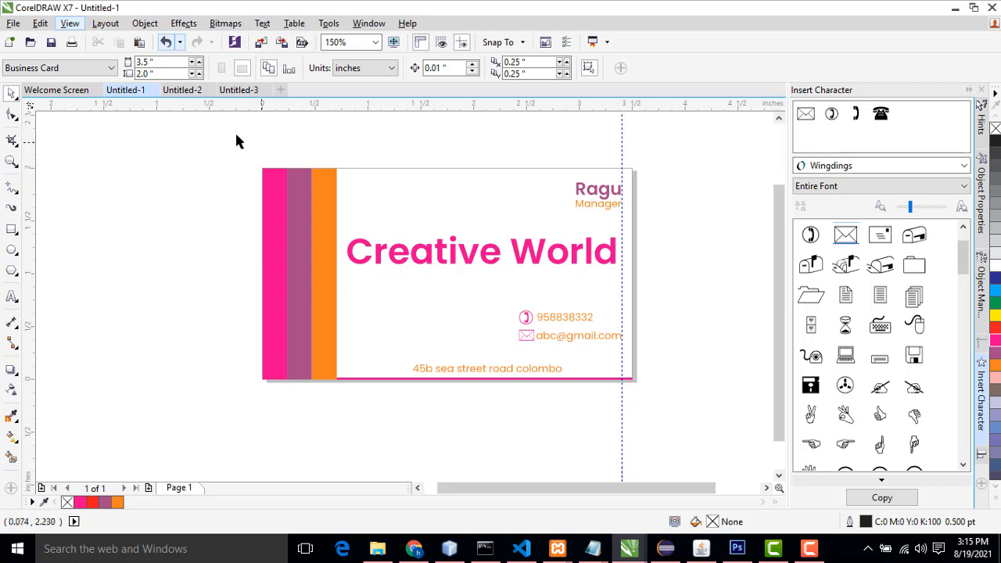
Step: Browse the three open example business card documents to review their designs
{"action": "left_click", "coordinate": [183, 90]}
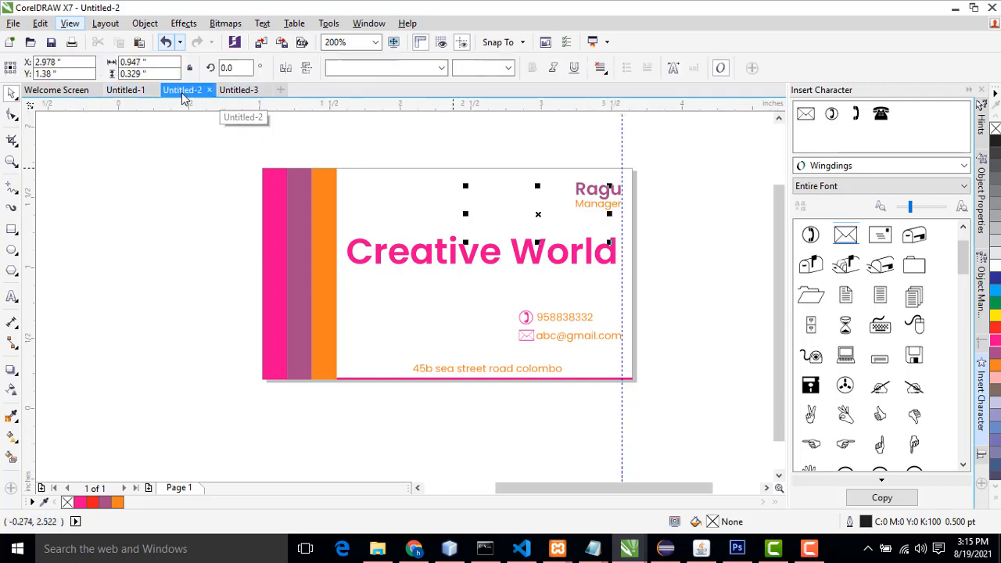
{"action": "left_click", "coordinate": [678, 252]}
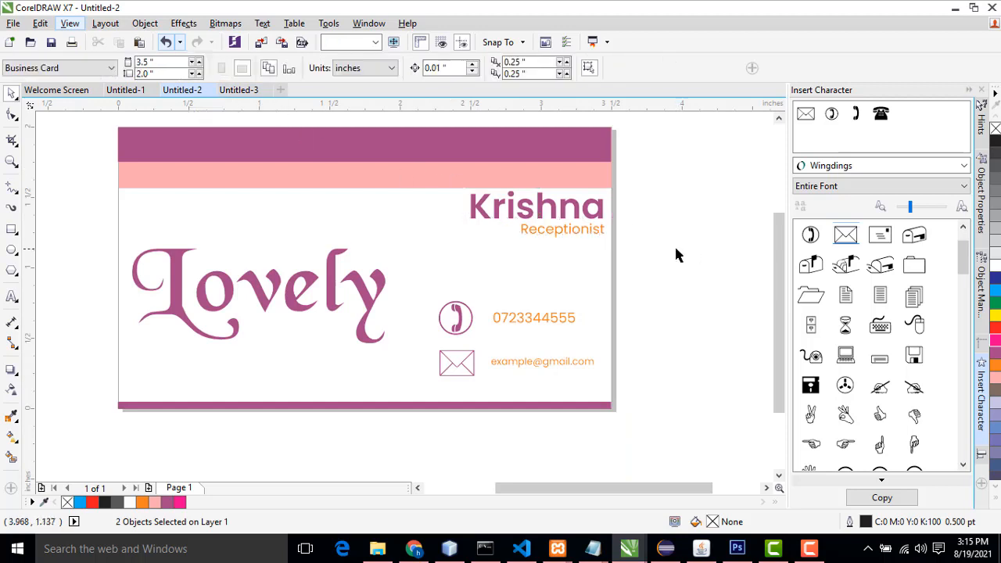
{"action": "left_click", "coordinate": [244, 91]}
{"action": "left_click", "coordinate": [187, 91]}
{"action": "left_click", "coordinate": [120, 90]}
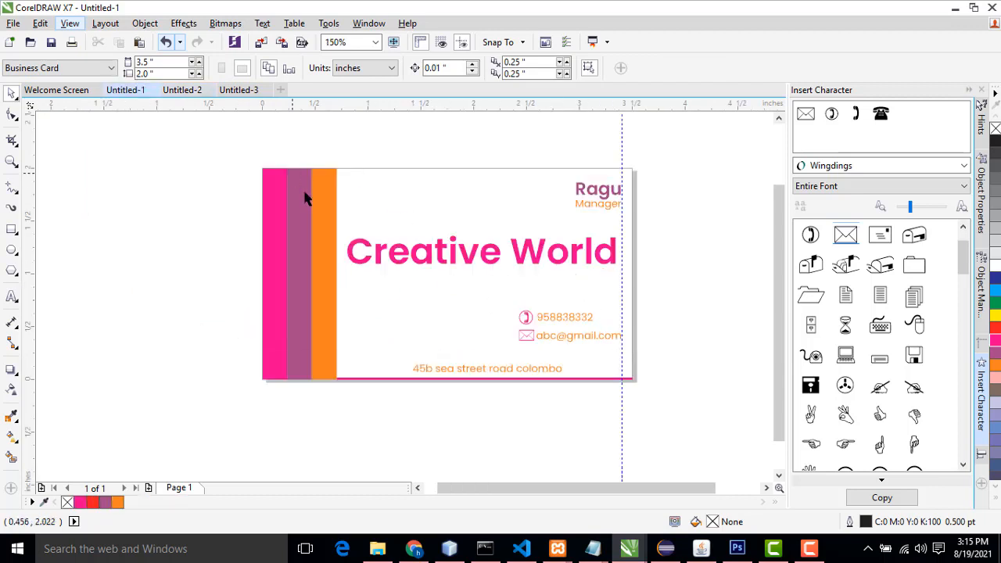
{"action": "left_click", "coordinate": [244, 90]}
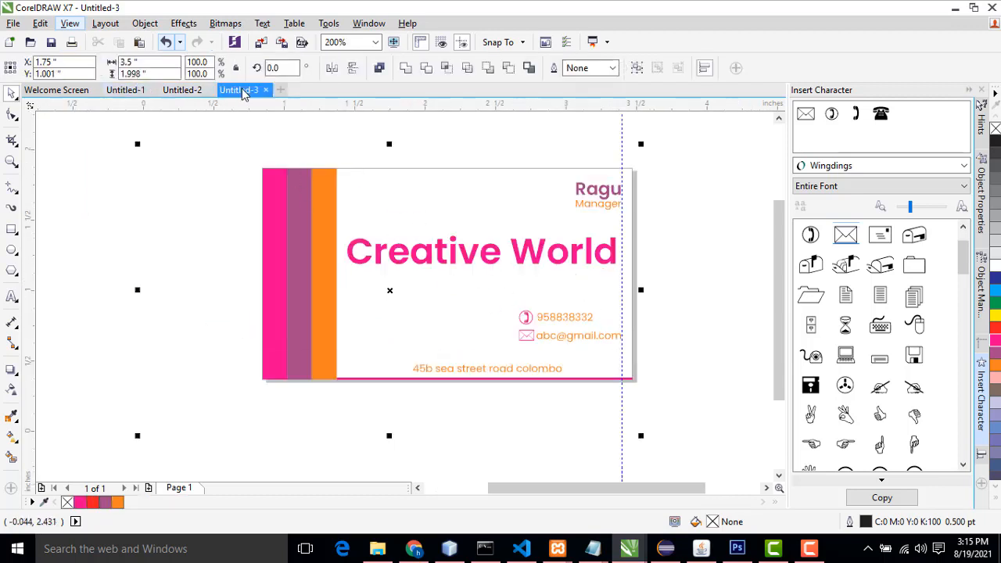
{"action": "left_click", "coordinate": [130, 90]}
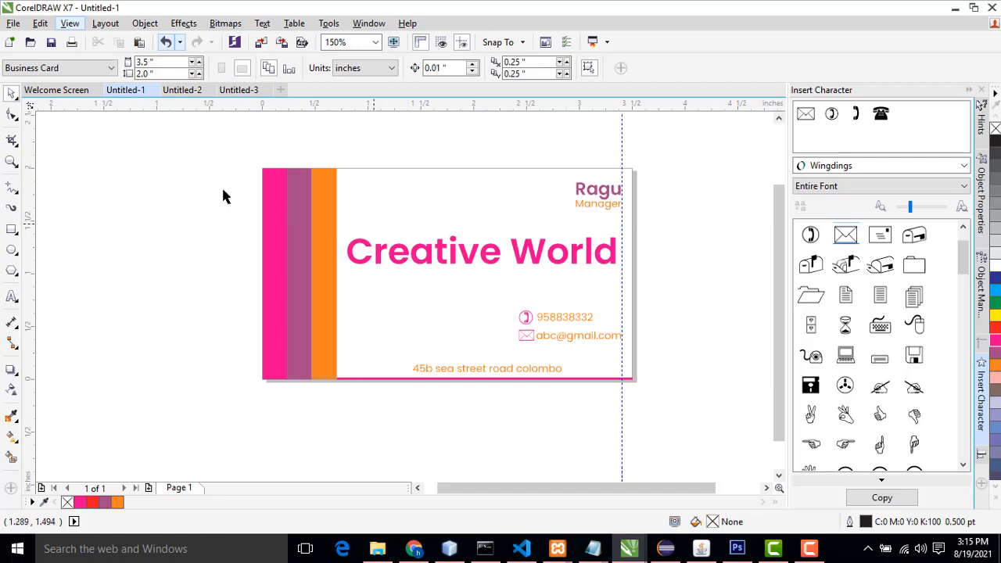
Step: View the Creative World card design in full-screen preview and return to the workspace
{"action": "right_click", "coordinate": [171, 190]}
{"action": "left_click", "coordinate": [206, 197]}
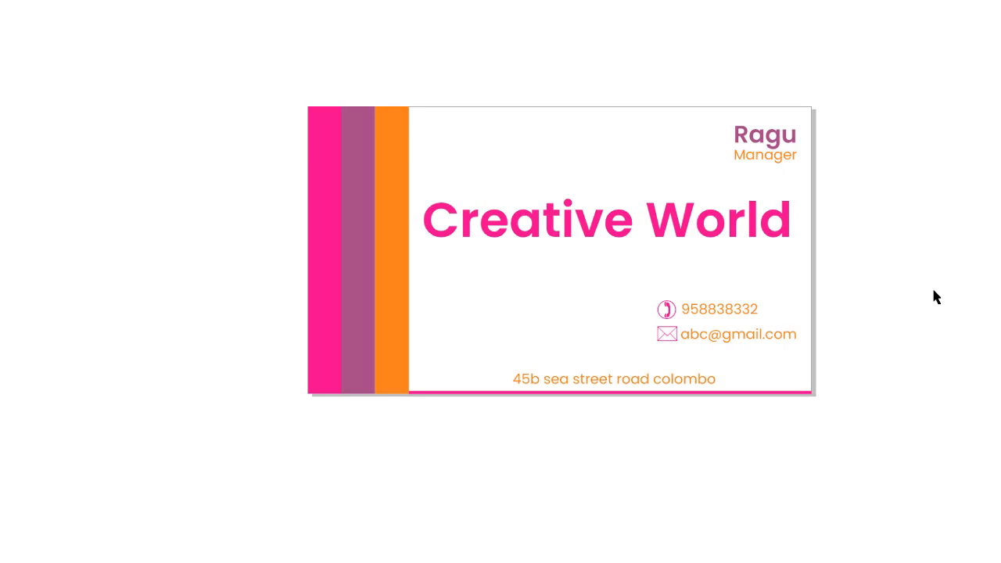
{"action": "left_click", "coordinate": [905, 278]}
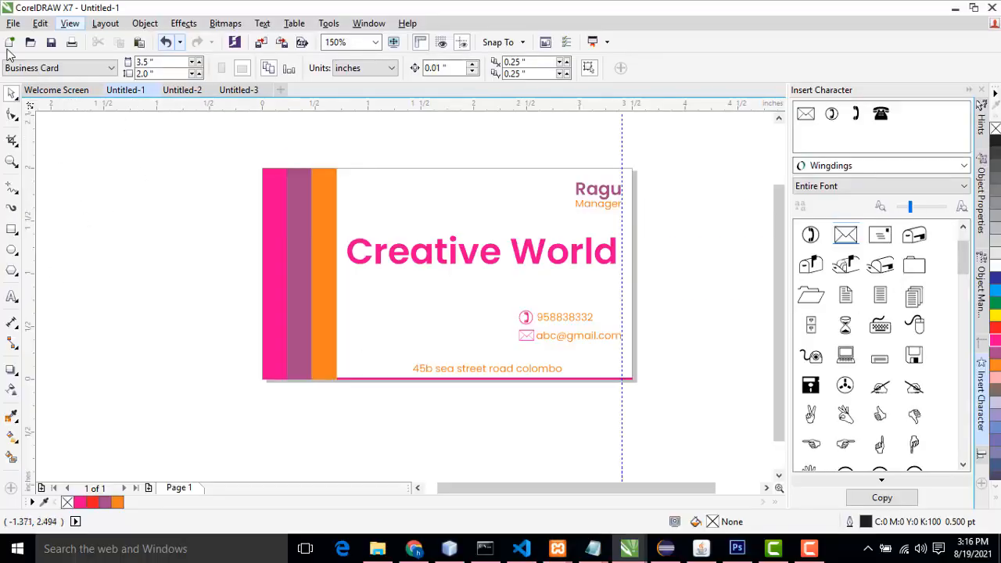
Step: Start a new document and name it businesscard1
{"action": "left_click", "coordinate": [14, 23]}
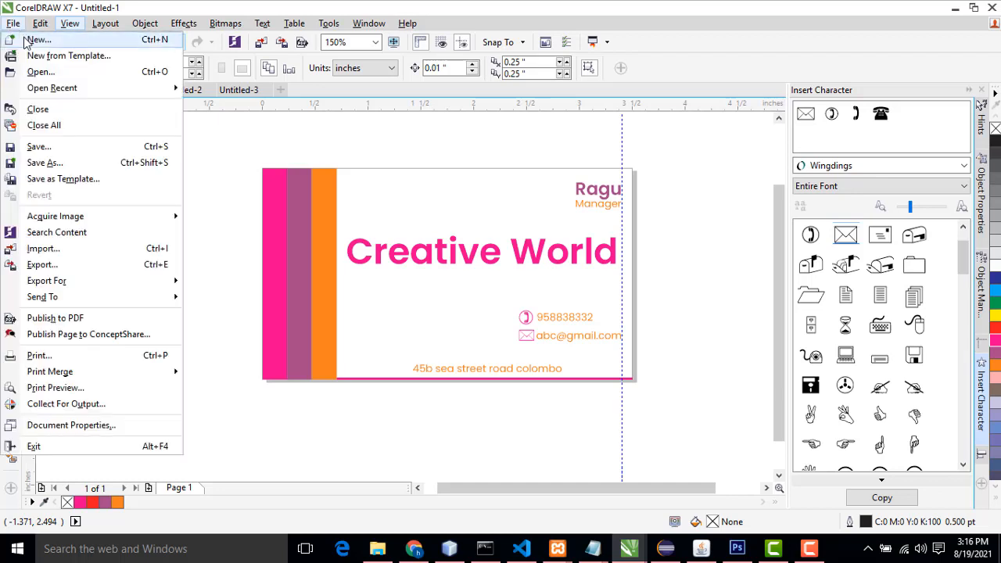
{"action": "left_click", "coordinate": [31, 39]}
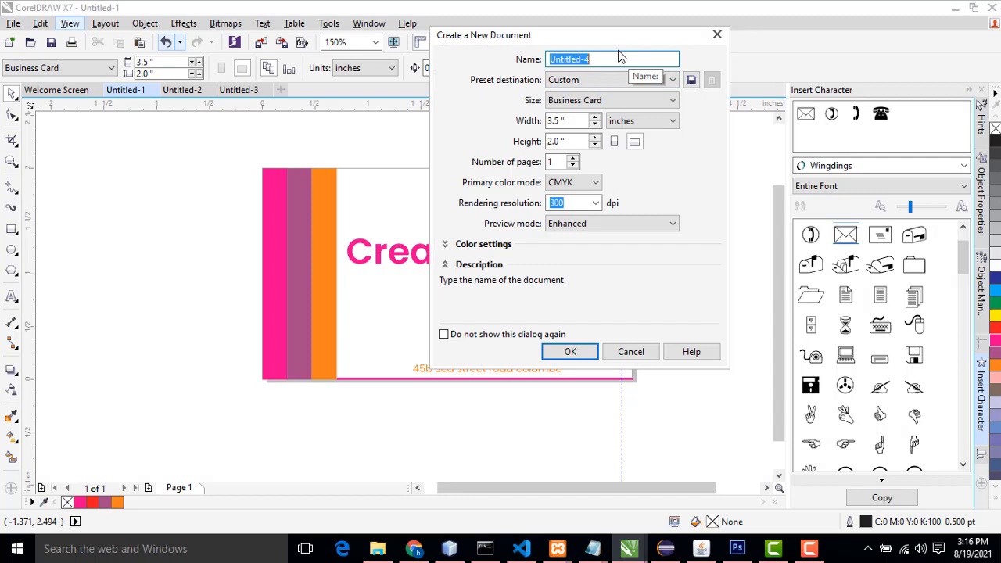
{"action": "type", "text": "businesscard1"}
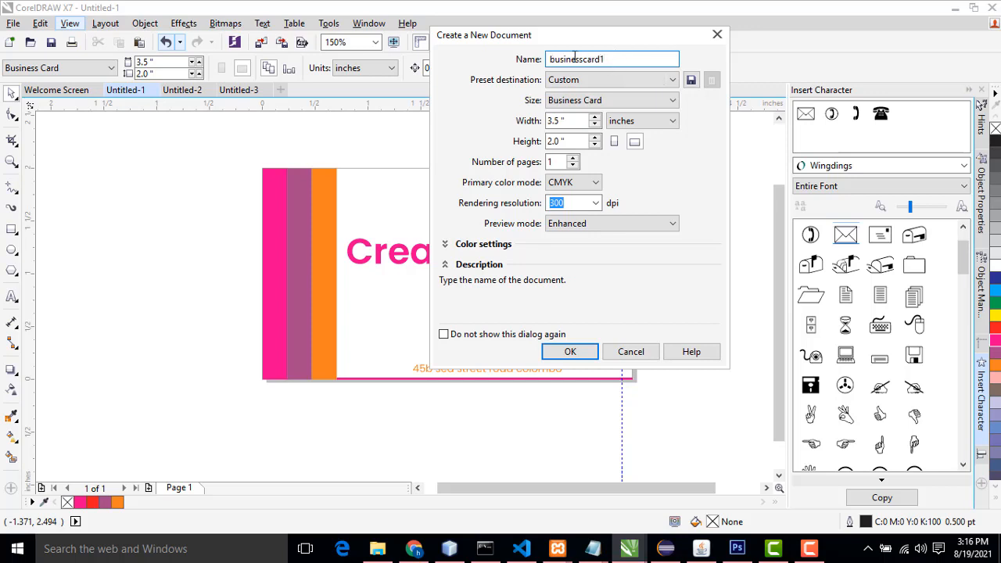
{"action": "double_click", "coordinate": [599, 61]}
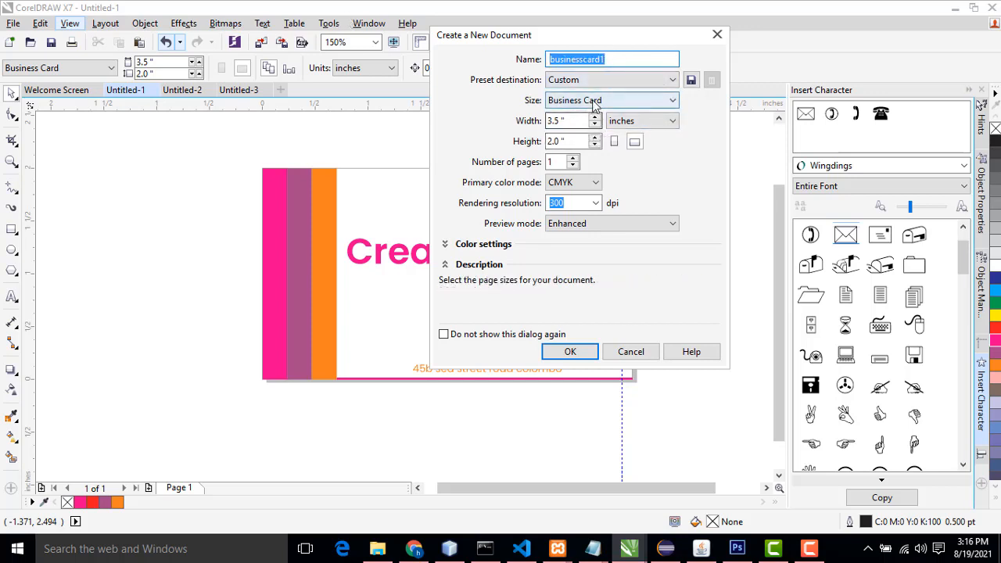
Step: Choose the Business Card page size and create the new document
{"action": "left_click", "coordinate": [618, 100]}
{"action": "left_click", "coordinate": [604, 133]}
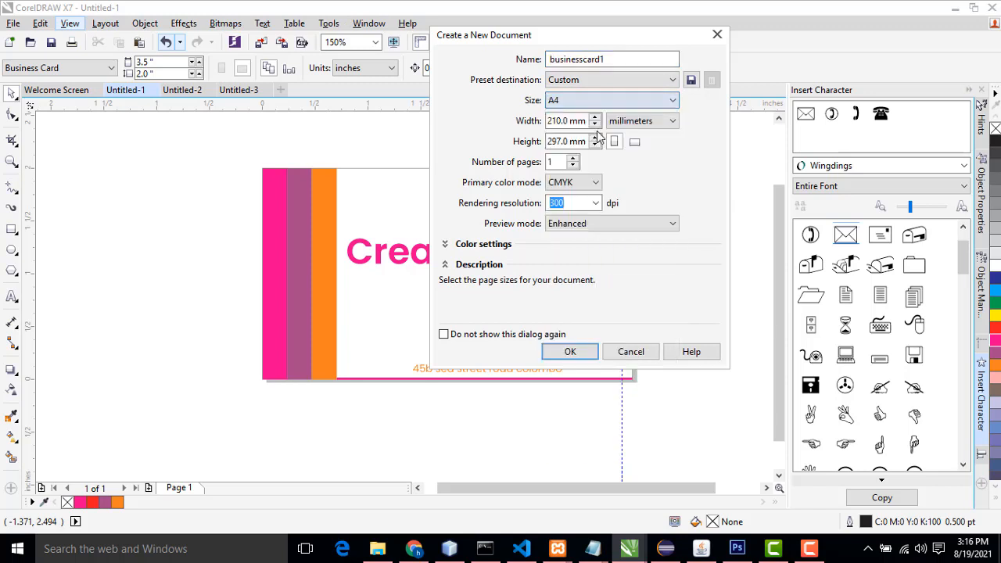
{"action": "left_click", "coordinate": [631, 102]}
{"action": "left_click", "coordinate": [624, 103]}
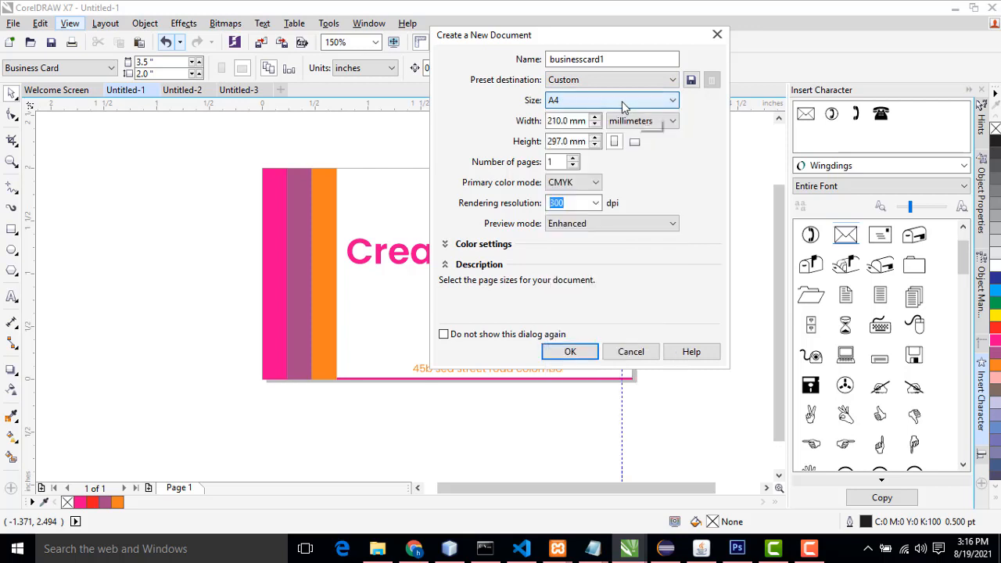
{"action": "left_click", "coordinate": [622, 101]}
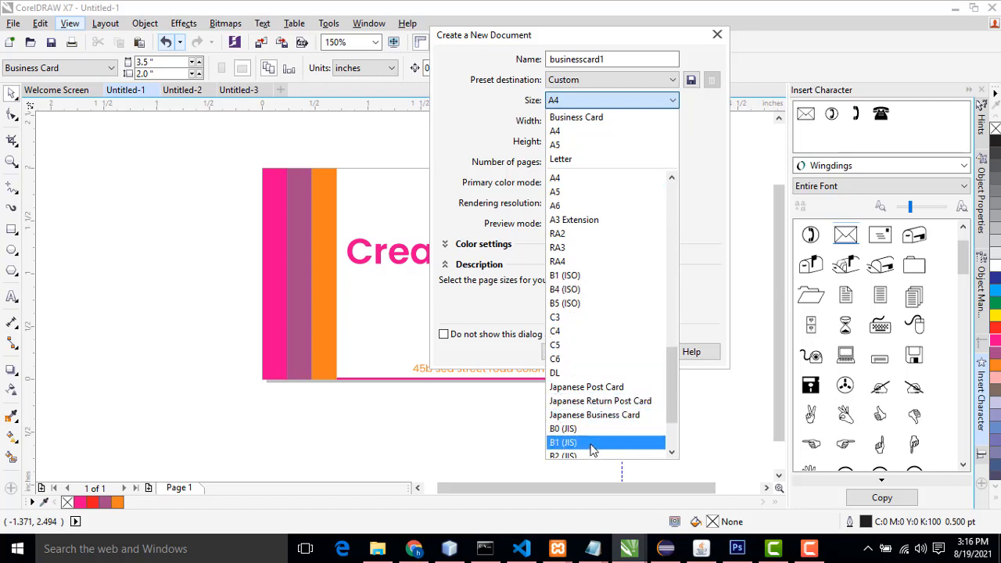
{"action": "scroll", "coordinate": [596, 378], "scroll_direction": "down", "scroll_amount": 1}
{"action": "scroll", "coordinate": [596, 379], "scroll_direction": "down", "scroll_amount": 1}
{"action": "scroll", "coordinate": [594, 387], "scroll_direction": "up", "scroll_amount": 3}
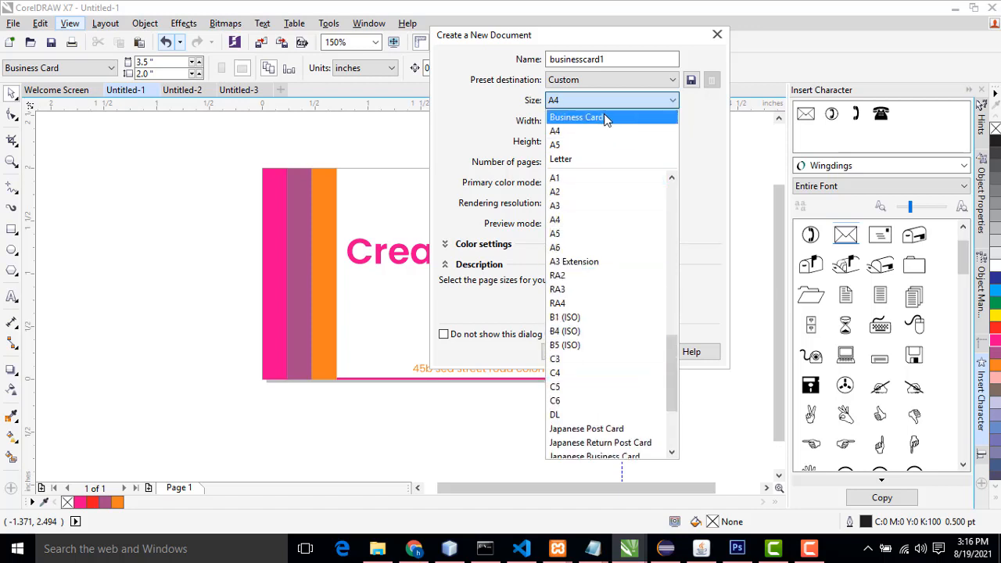
{"action": "left_click", "coordinate": [573, 118]}
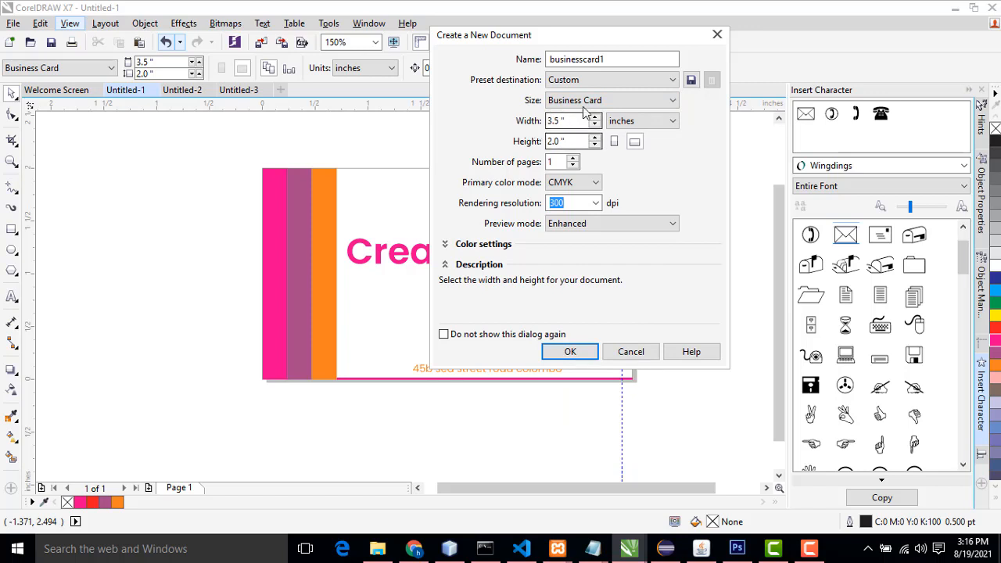
{"action": "left_click", "coordinate": [570, 352]}
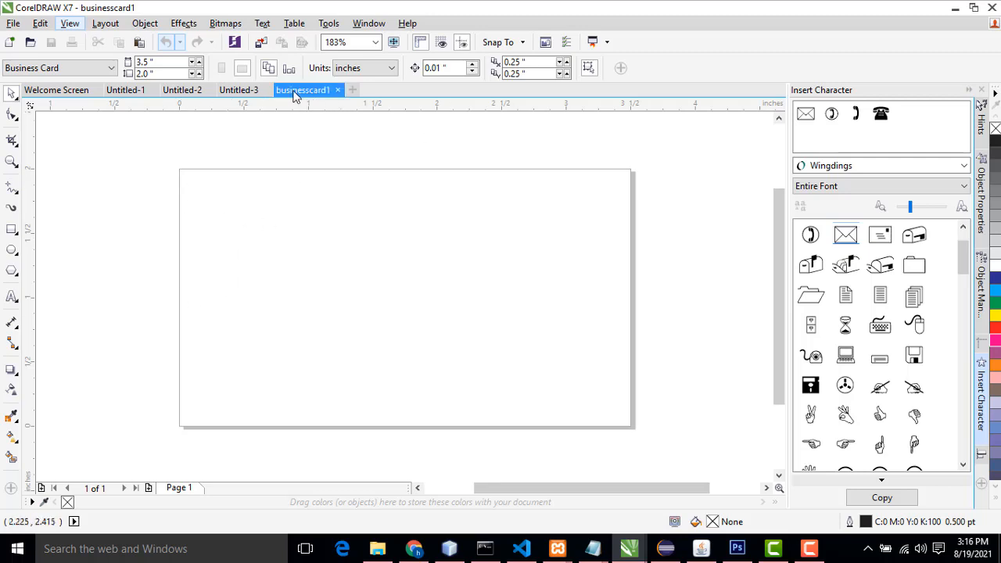
Step: Compare the reference card designs before returning to the businesscard1 document
{"action": "left_click", "coordinate": [238, 90]}
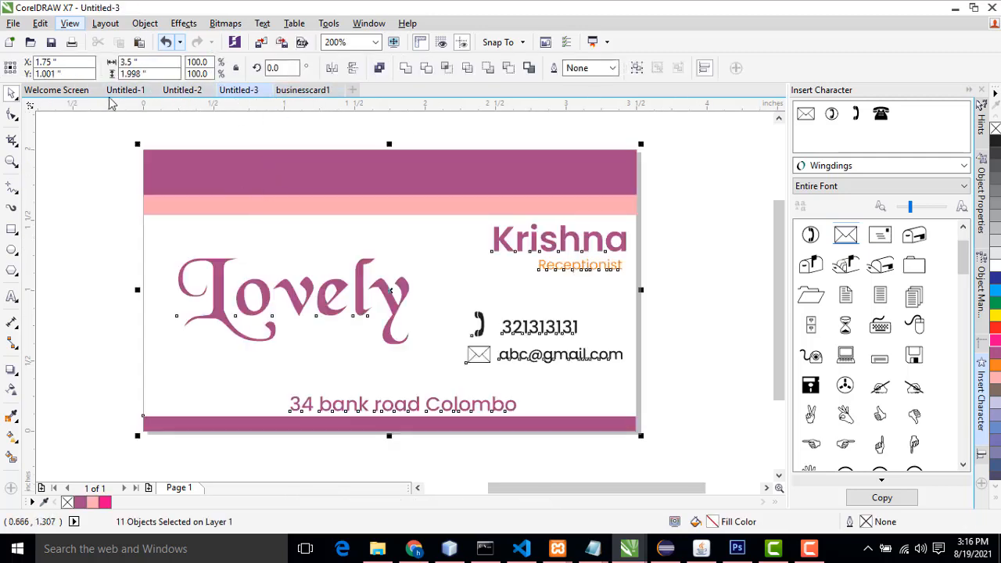
{"action": "left_click", "coordinate": [122, 92]}
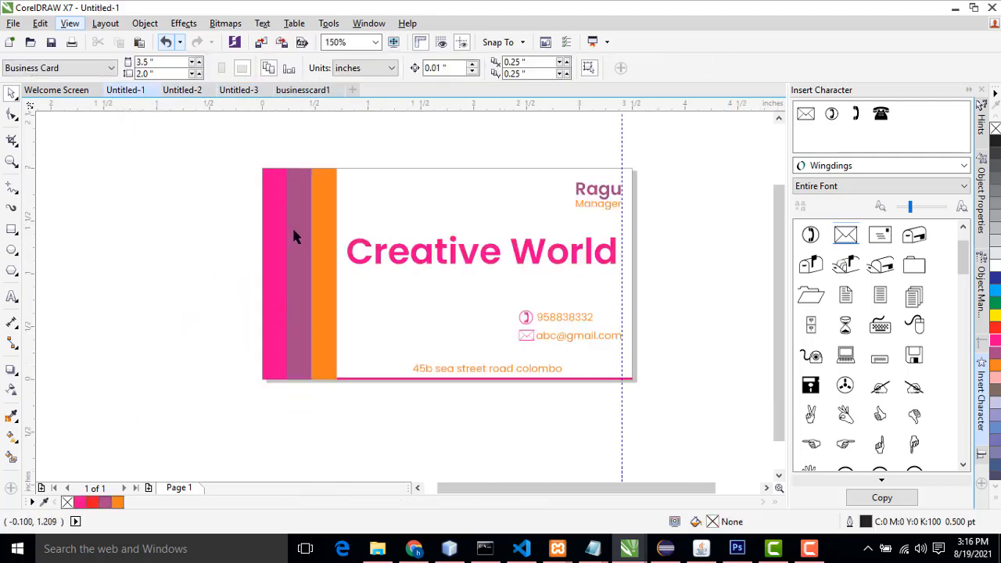
{"action": "left_click", "coordinate": [284, 91]}
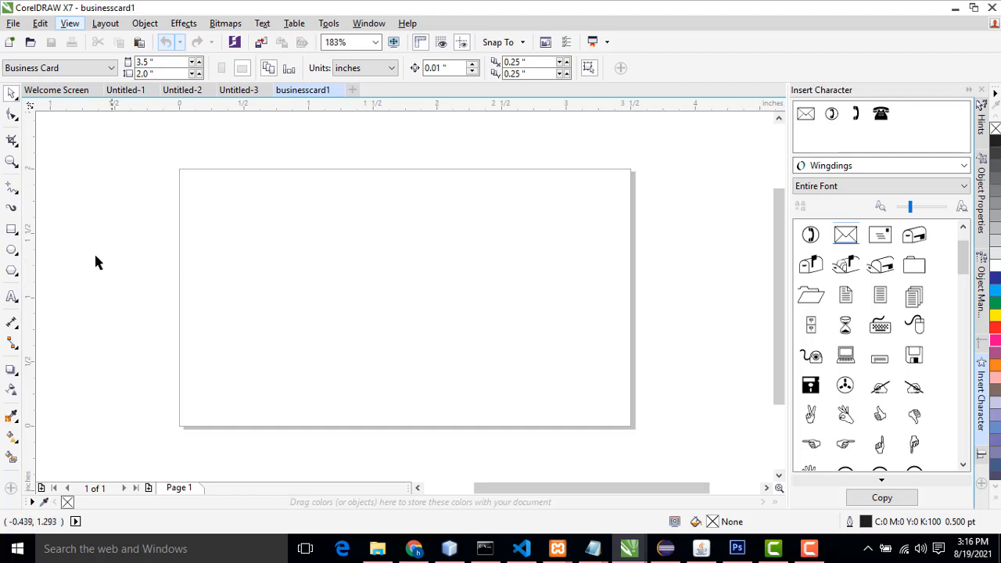
Step: Create a page-sized rectangle and narrow it to a vertical strip about 0.26 inches wide at the card's left edge
{"action": "double_click", "coordinate": [11, 232]}
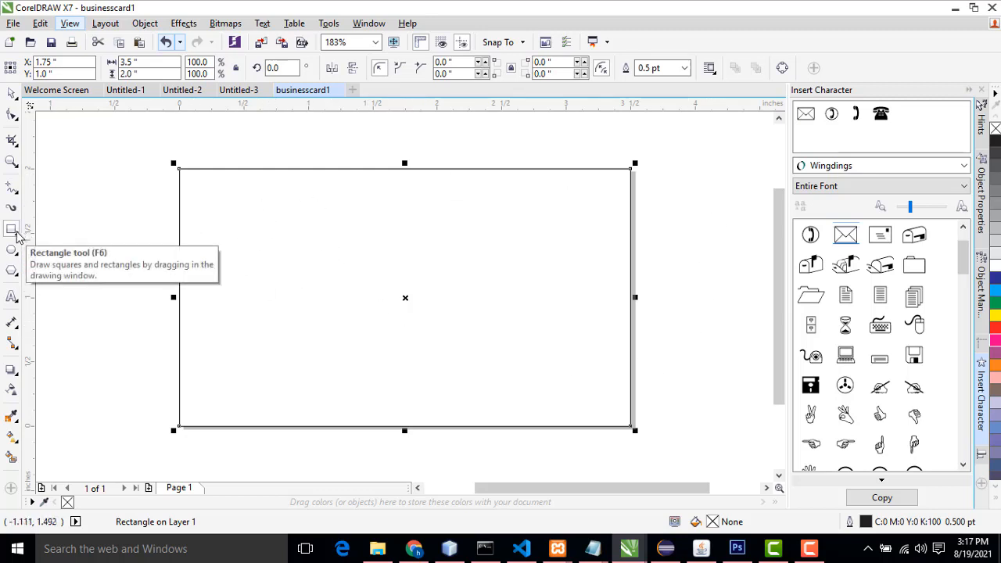
{"action": "left_click", "coordinate": [11, 93]}
{"action": "left_click_drag", "start_coordinate": [635, 297], "coordinate": [214, 322]}
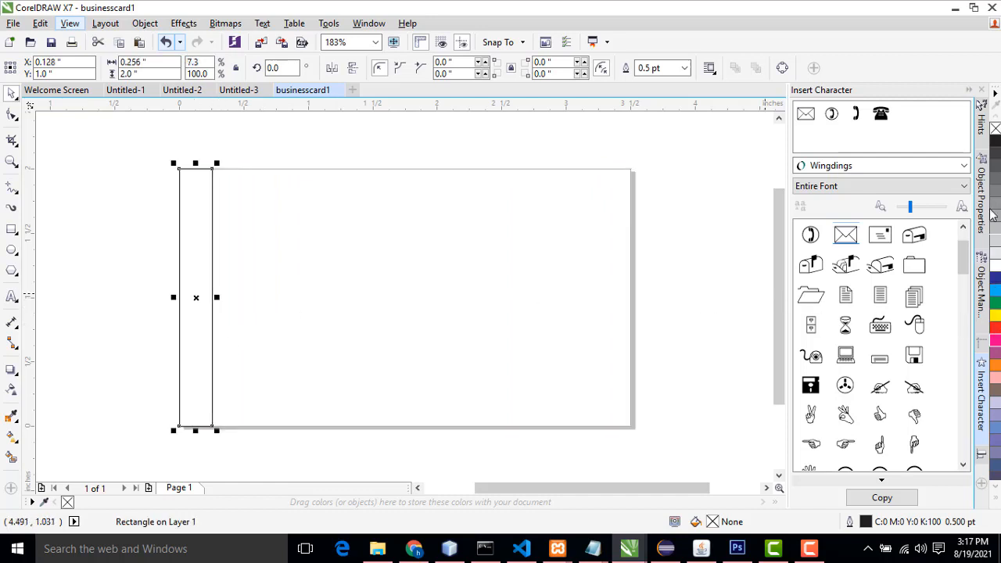
Step: Fill the strip with magenta and set its outline to none
{"action": "left_click", "coordinate": [995, 342]}
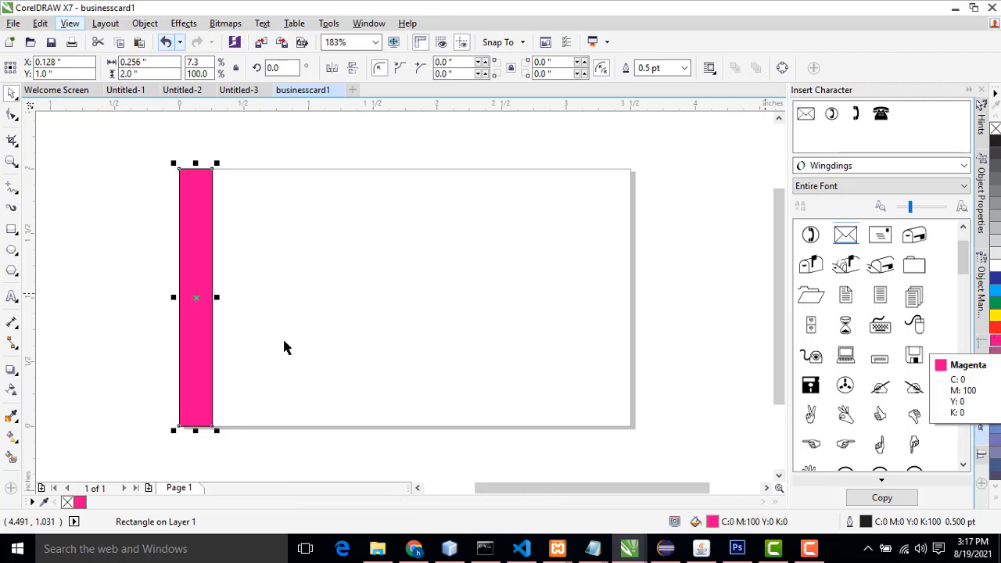
{"action": "left_click", "coordinate": [686, 68]}
{"action": "left_click", "coordinate": [648, 83]}
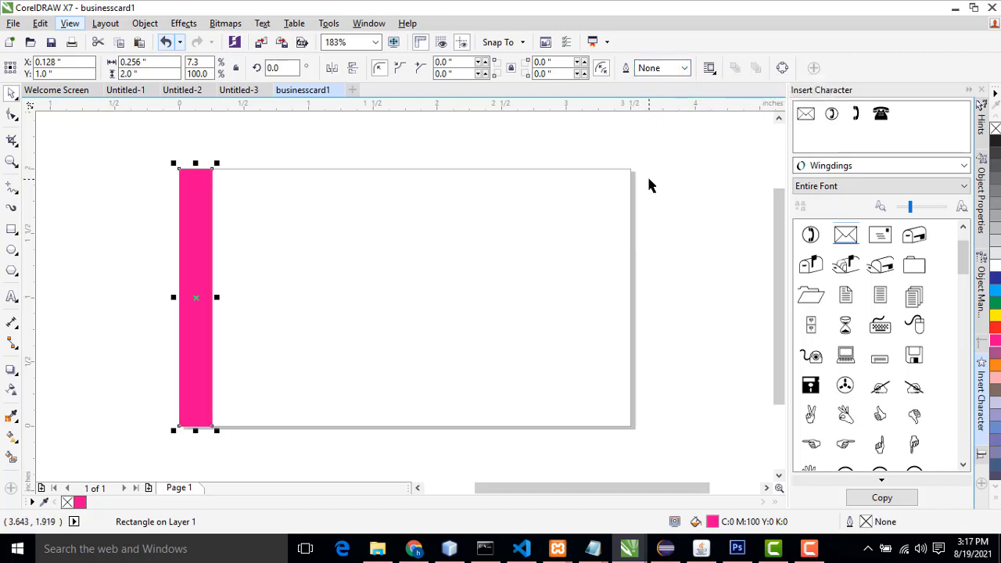
{"action": "left_click", "coordinate": [649, 184]}
{"action": "left_click", "coordinate": [201, 268]}
{"action": "left_click_drag", "start_coordinate": [194, 276], "coordinate": [239, 276]}
{"action": "key", "text": "ctrl+z"}
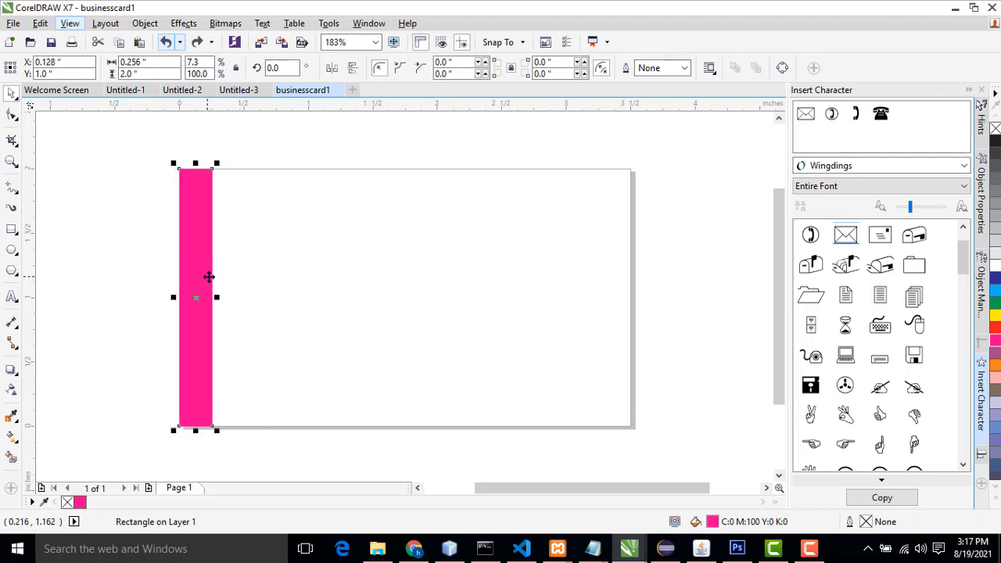
{"action": "left_click", "coordinate": [229, 279]}
{"action": "left_click", "coordinate": [197, 284]}
{"action": "left_click_drag", "start_coordinate": [194, 277], "coordinate": [230, 283]}
{"action": "right_click", "coordinate": [230, 283]}
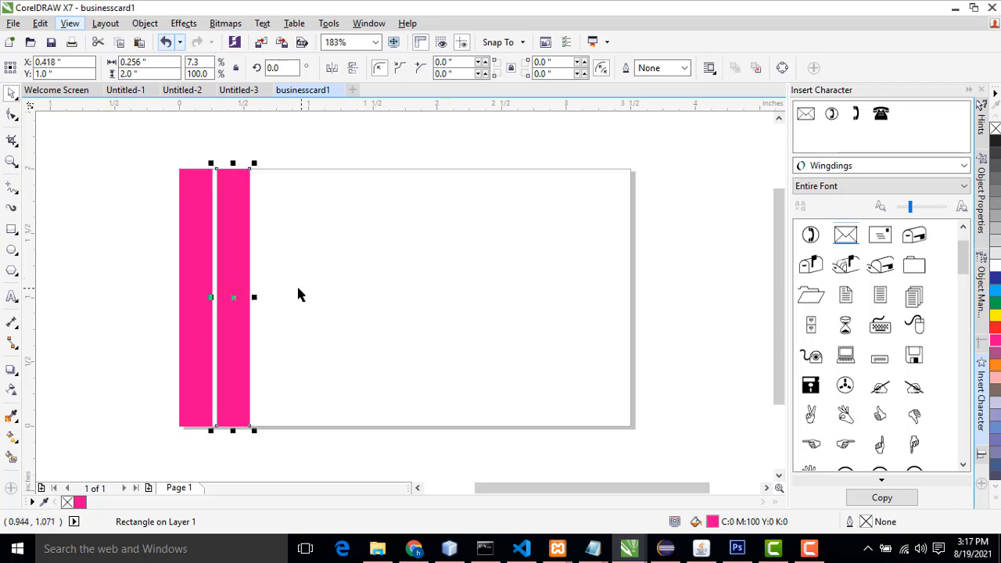
{"action": "key", "text": "Delete"}
Step: Place a duplicate of the magenta strip directly to its right
{"action": "left_click", "coordinate": [194, 293]}
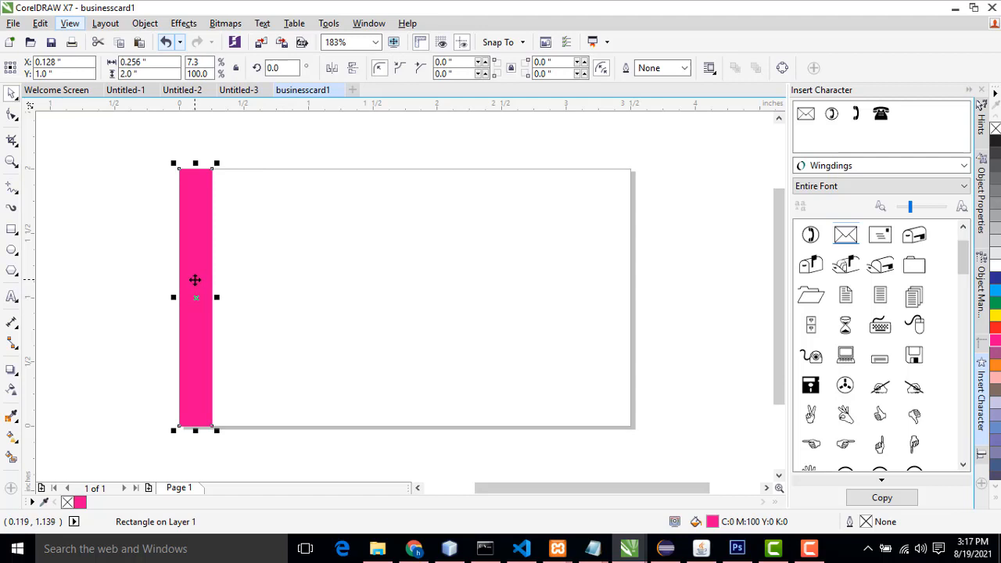
{"action": "left_click_drag", "start_coordinate": [195, 280], "coordinate": [228, 282]}
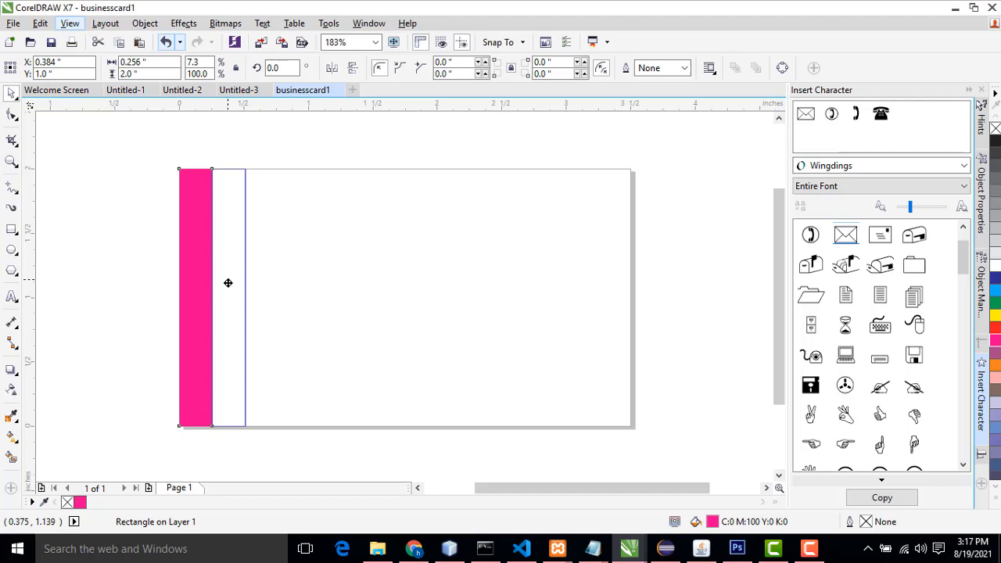
{"action": "left_click_drag", "start_coordinate": [228, 282], "coordinate": [228, 282]}
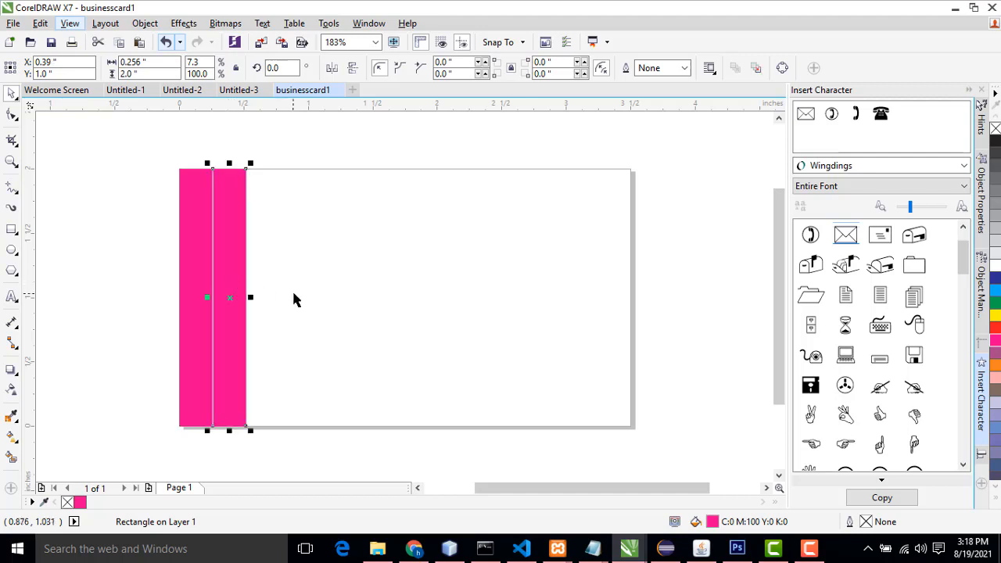
Step: Fill the duplicate strip with the purple colour C20 M80 Y0 K20
{"action": "scroll", "coordinate": [220, 280], "scroll_direction": "up", "scroll_amount": 3}
{"action": "scroll", "coordinate": [185, 290], "scroll_direction": "down", "scroll_amount": 2}
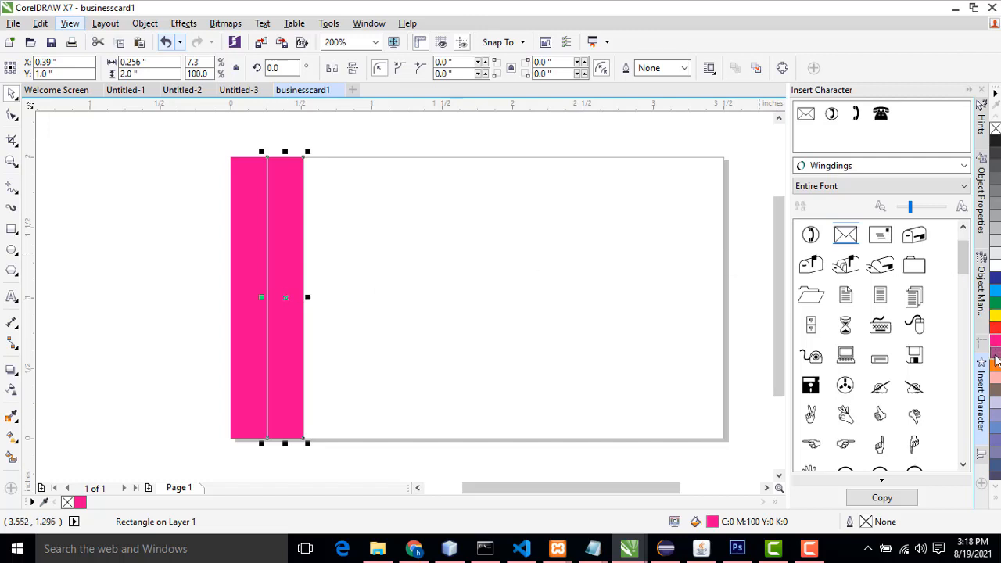
{"action": "left_click", "coordinate": [996, 361]}
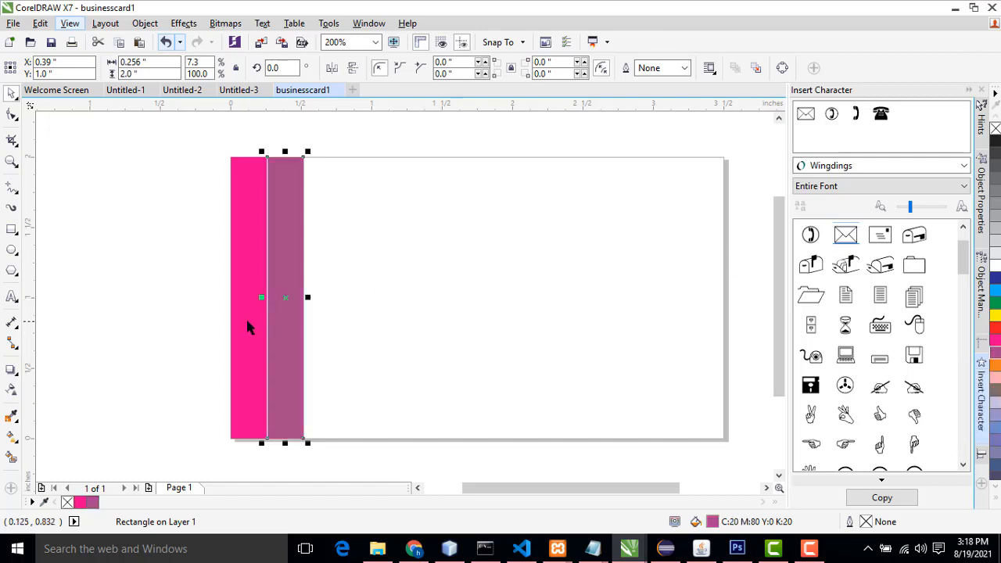
Step: Nudge the purple strip slightly left so it sits flush against the magenta strip
{"action": "scroll", "coordinate": [248, 319], "scroll_direction": "up", "scroll_amount": 2}
{"action": "left_click_drag", "start_coordinate": [306, 303], "coordinate": [304, 302]}
{"action": "scroll", "coordinate": [385, 300], "scroll_direction": "down", "scroll_amount": 4}
{"action": "scroll", "coordinate": [438, 298], "scroll_direction": "up", "scroll_amount": 4}
{"action": "scroll", "coordinate": [439, 305], "scroll_direction": "down", "scroll_amount": 2}
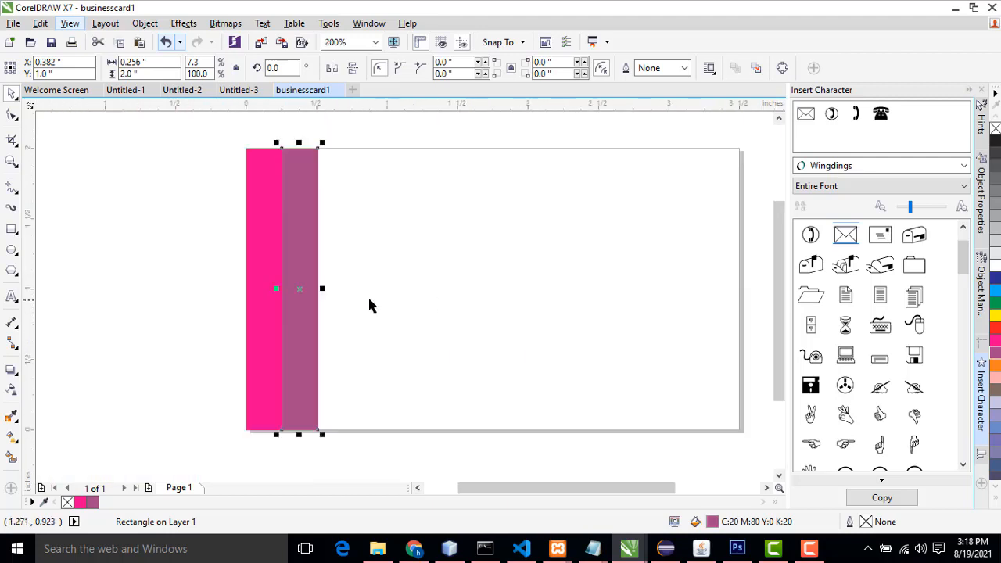
Step: Move the purple strip one strip-width to the right, to about 0.64 inches
{"action": "left_click", "coordinate": [404, 285]}
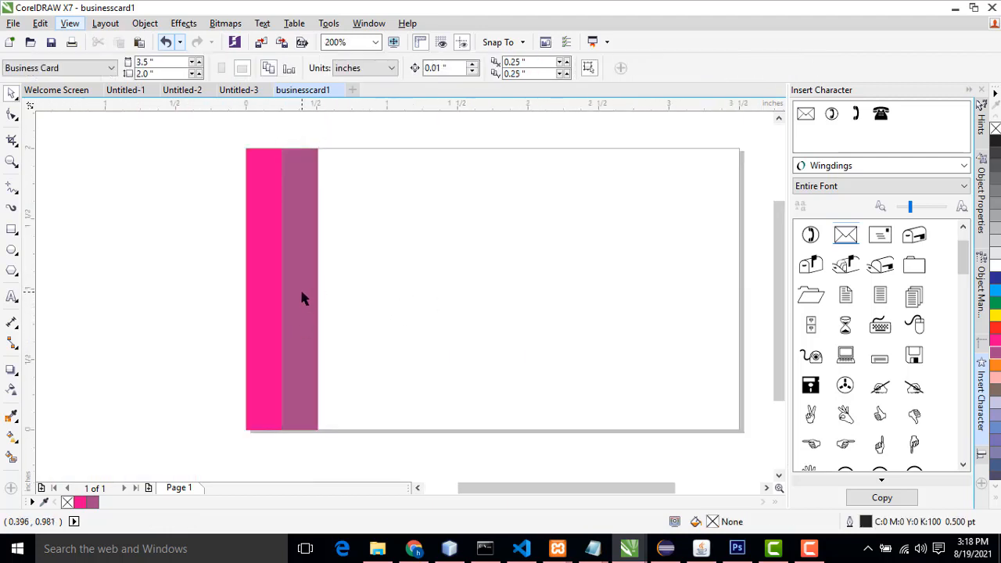
{"action": "left_click", "coordinate": [302, 291]}
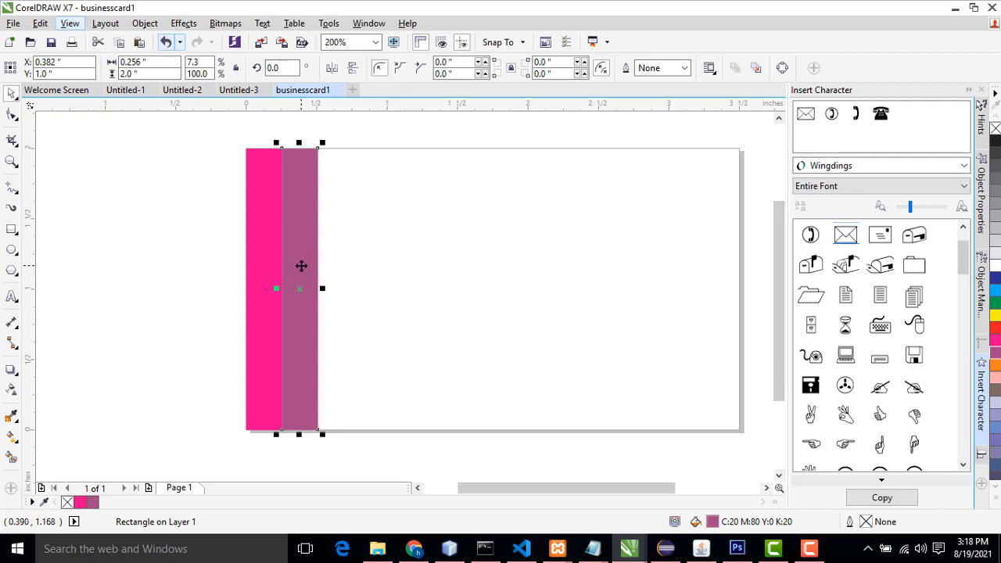
{"action": "left_click_drag", "start_coordinate": [298, 266], "coordinate": [334, 287]}
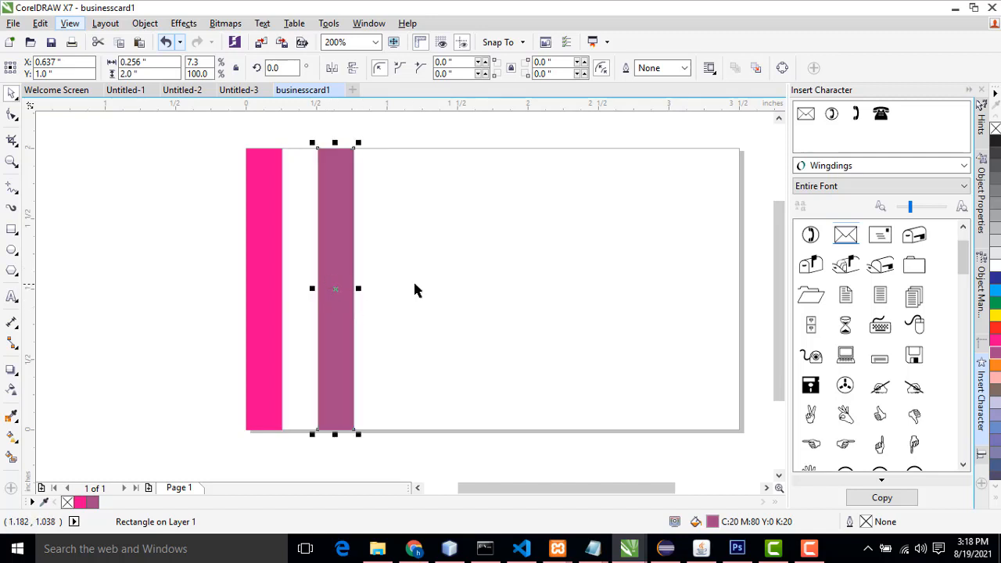
Step: Undo the purple strip's last move and make several attempts to drag a copy of it to the right
{"action": "key", "text": "ctrl+z"}
{"action": "left_click", "coordinate": [302, 273]}
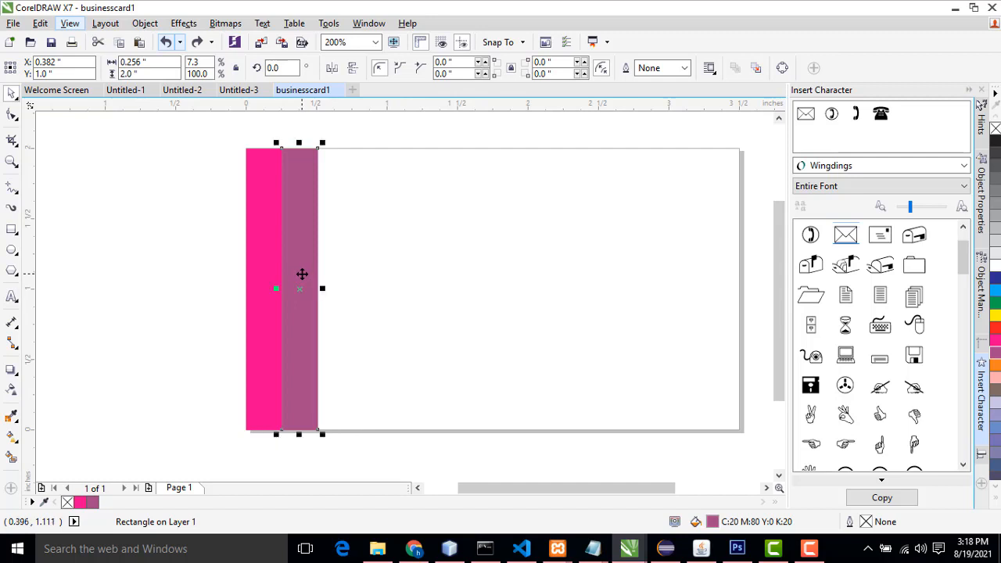
{"action": "left_click_drag", "start_coordinate": [297, 272], "coordinate": [334, 277]}
{"action": "key", "text": "ctrl+z"}
{"action": "left_click", "coordinate": [297, 264]}
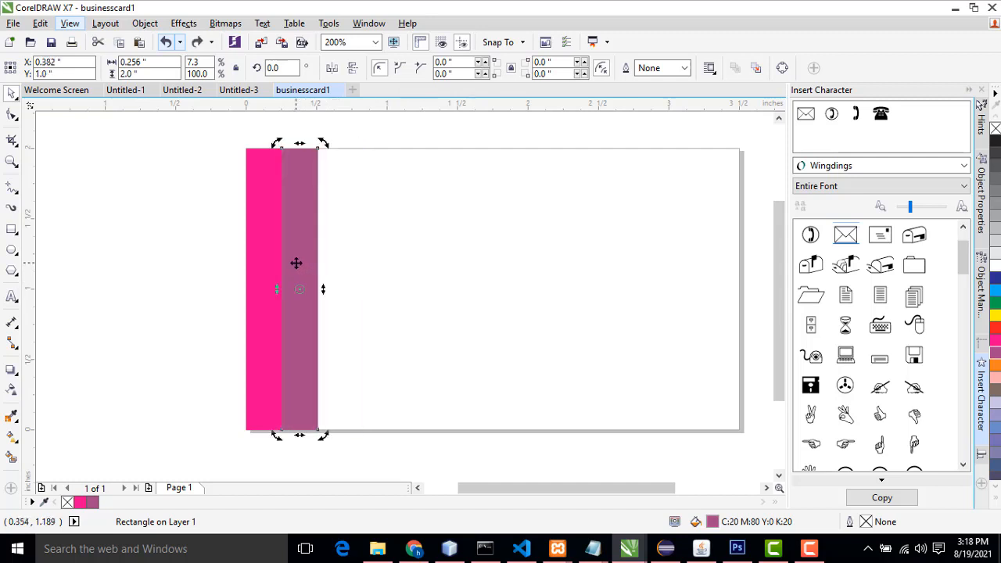
{"action": "left_click", "coordinate": [291, 264]}
{"action": "left_click_drag", "start_coordinate": [293, 264], "coordinate": [330, 272]}
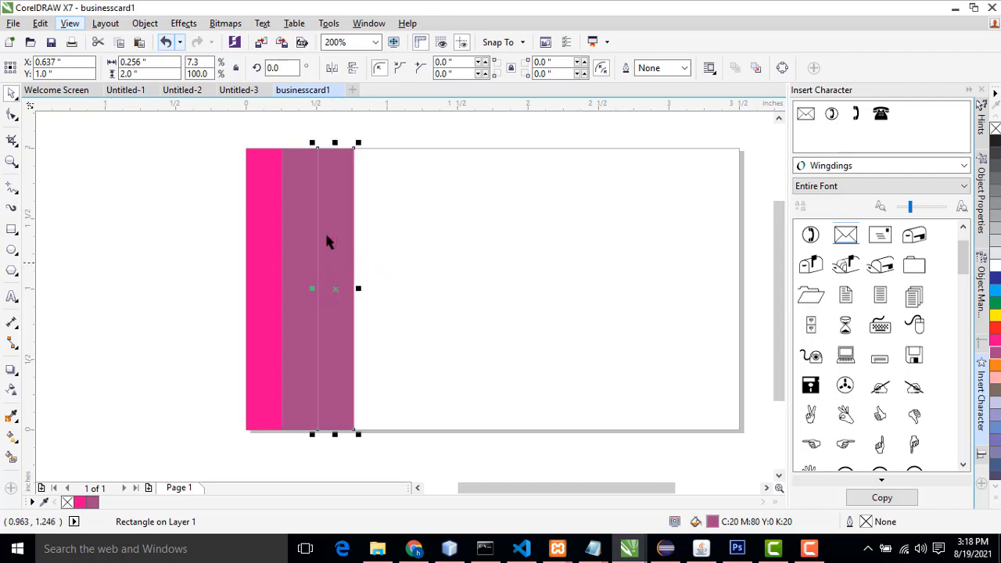
{"action": "key", "text": "Delete"}
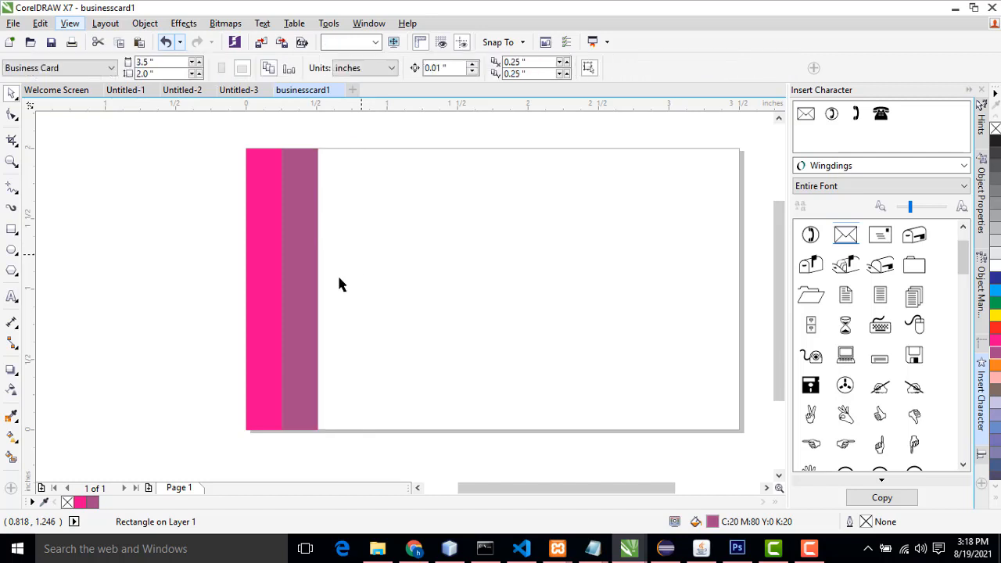
{"action": "left_click", "coordinate": [304, 283]}
{"action": "mouse_move", "coordinate": [300, 272]}
{"action": "left_mouse_down"}
{"action": "mouse_move", "coordinate": [344, 273]}
{"action": "mouse_move", "coordinate": [308, 261]}
{"action": "left_mouse_up"}
{"action": "key", "text": "ctrl+z"}
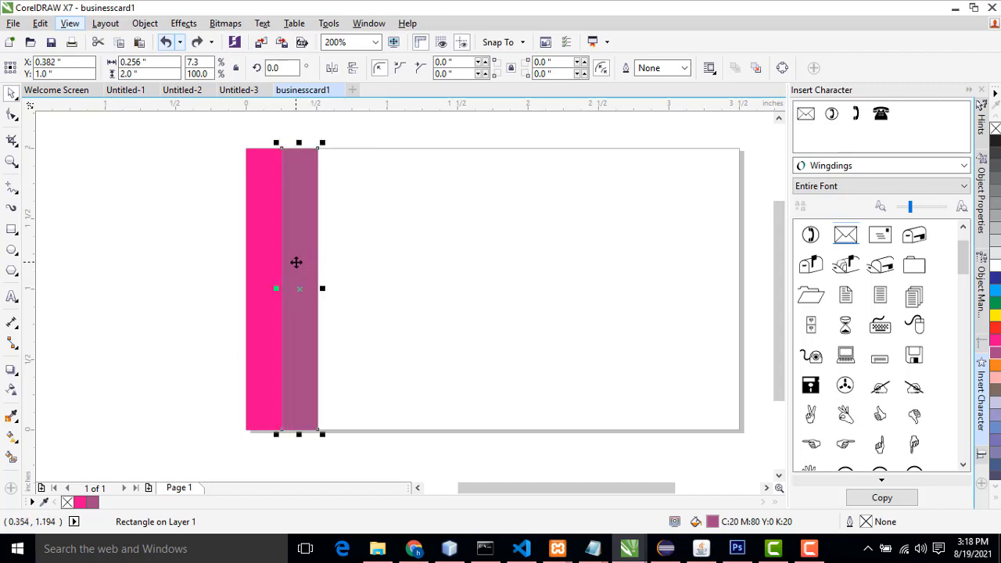
Step: Drag a copy of the purple strip to its right, at about 0.63 inches, and fill it orange
{"action": "left_click_drag", "start_coordinate": [295, 262], "coordinate": [332, 269]}
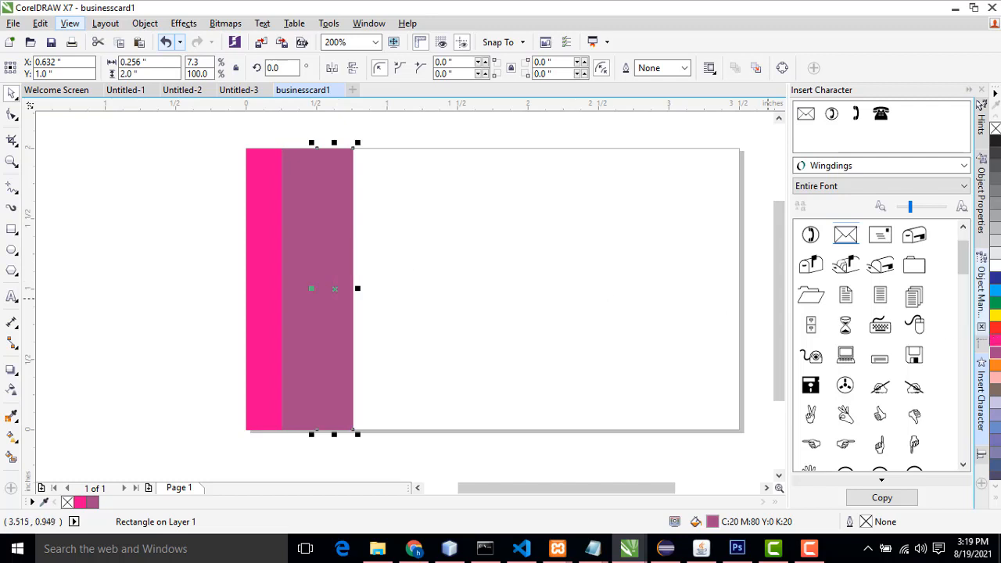
{"action": "left_click", "coordinate": [995, 367]}
{"action": "left_click", "coordinate": [513, 330]}
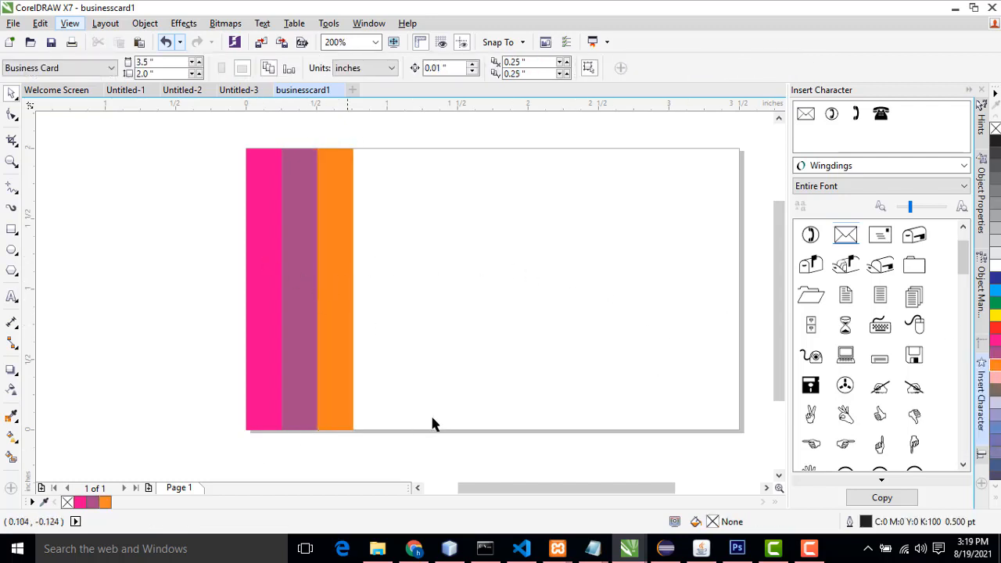
Step: Draw a thin strip along the card's bottom edge from the orange strip to the right edge, fill it magenta, remove its outline
{"action": "left_click", "coordinate": [11, 230]}
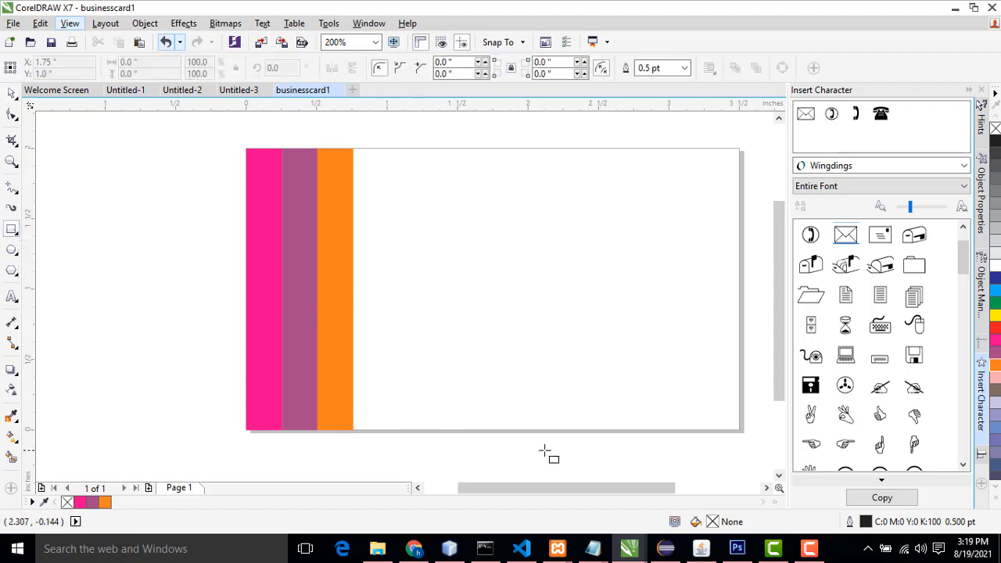
{"action": "scroll", "coordinate": [744, 443], "scroll_direction": "up", "scroll_amount": 1}
{"action": "scroll", "coordinate": [722, 427], "scroll_direction": "down", "scroll_amount": 1}
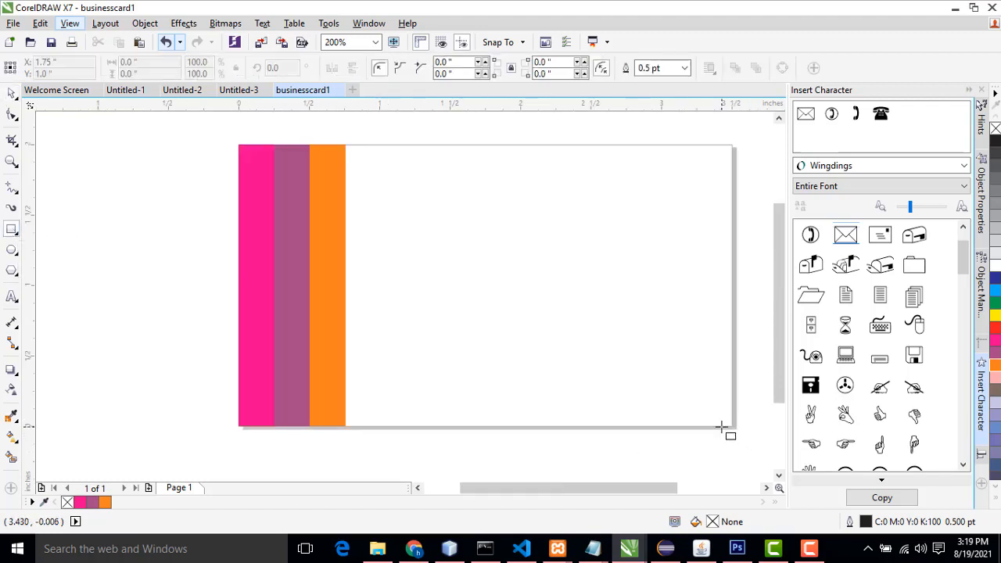
{"action": "scroll", "coordinate": [721, 427], "scroll_direction": "up", "scroll_amount": 1}
{"action": "scroll", "coordinate": [727, 424], "scroll_direction": "down", "scroll_amount": 1}
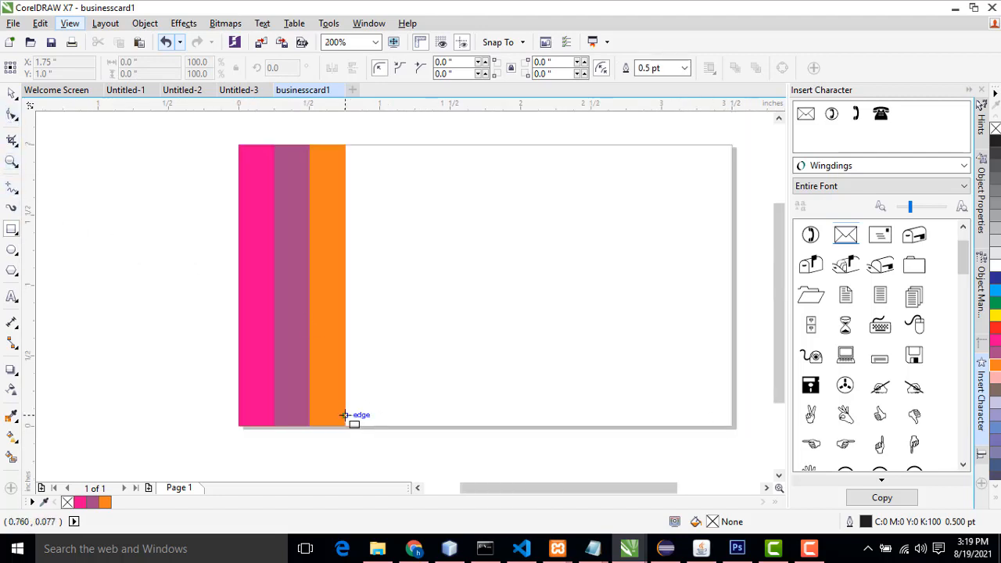
{"action": "left_click_drag", "start_coordinate": [345, 412], "coordinate": [734, 425]}
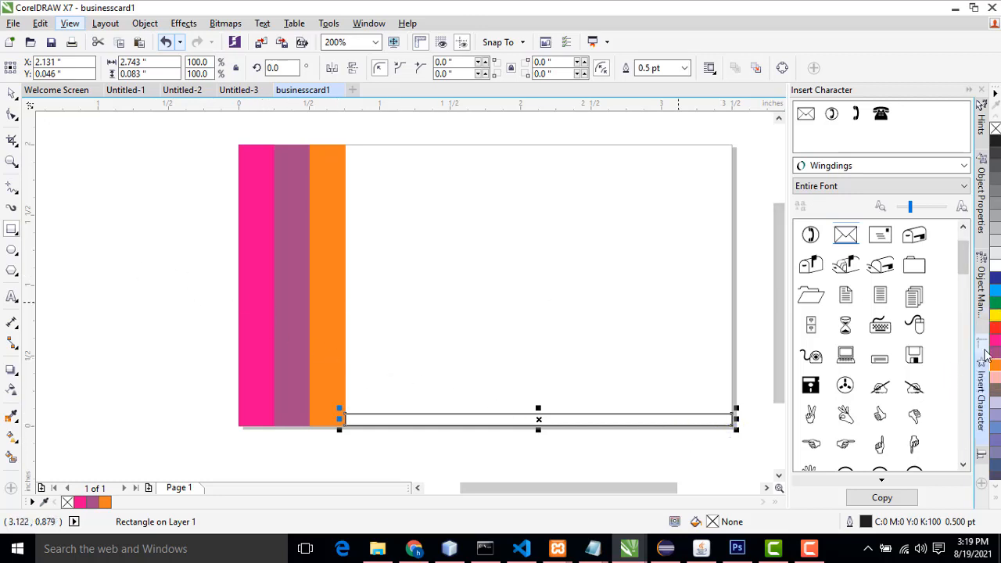
{"action": "left_click", "coordinate": [995, 346]}
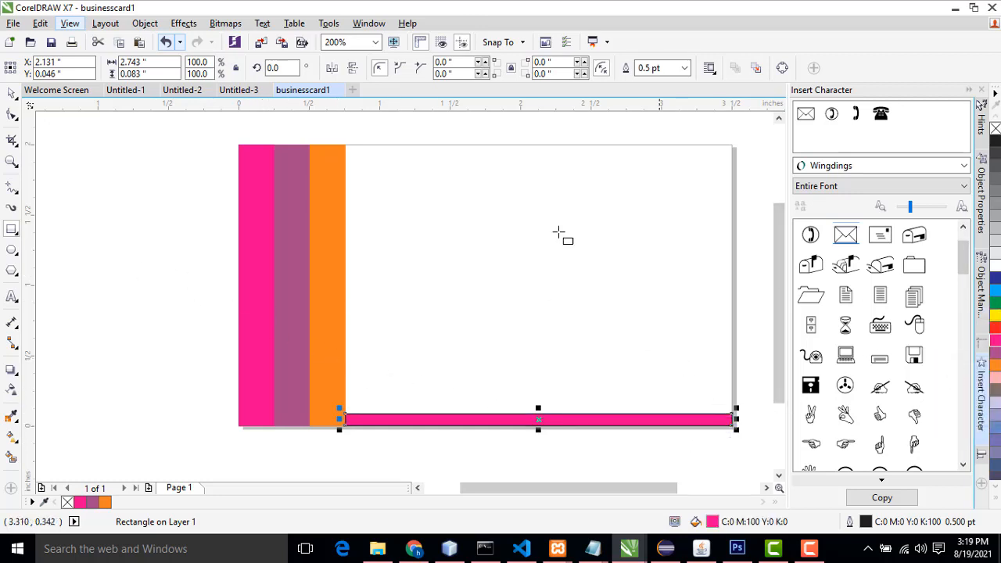
{"action": "left_click", "coordinate": [685, 68]}
{"action": "left_click", "coordinate": [649, 79]}
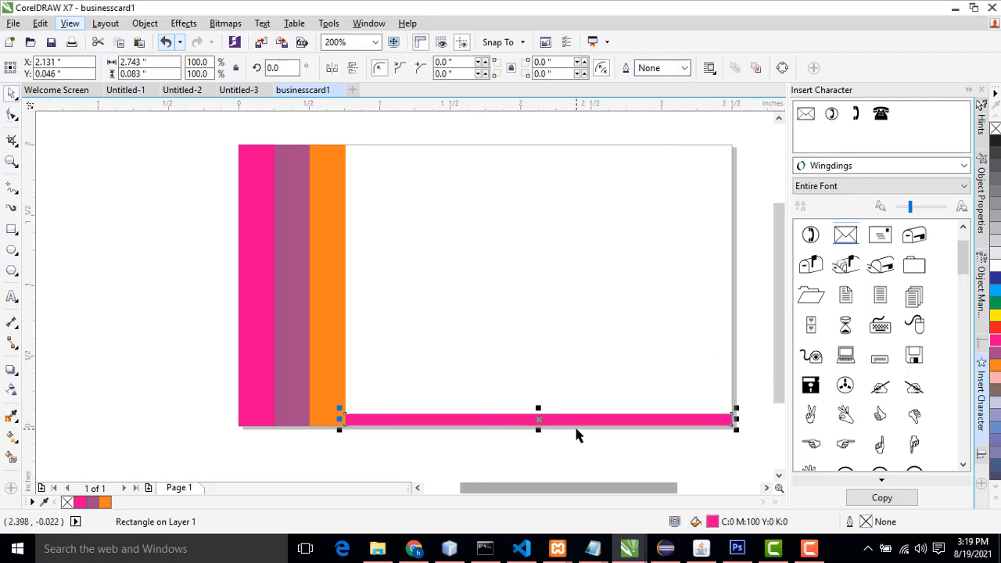
Step: Halve the bottom strip's height to about 0.04 inches
{"action": "scroll", "coordinate": [538, 416], "scroll_direction": "up", "scroll_amount": 1}
{"action": "left_click_drag", "start_coordinate": [543, 409], "coordinate": [544, 421]}
{"action": "scroll", "coordinate": [553, 456], "scroll_direction": "down", "scroll_amount": 1}
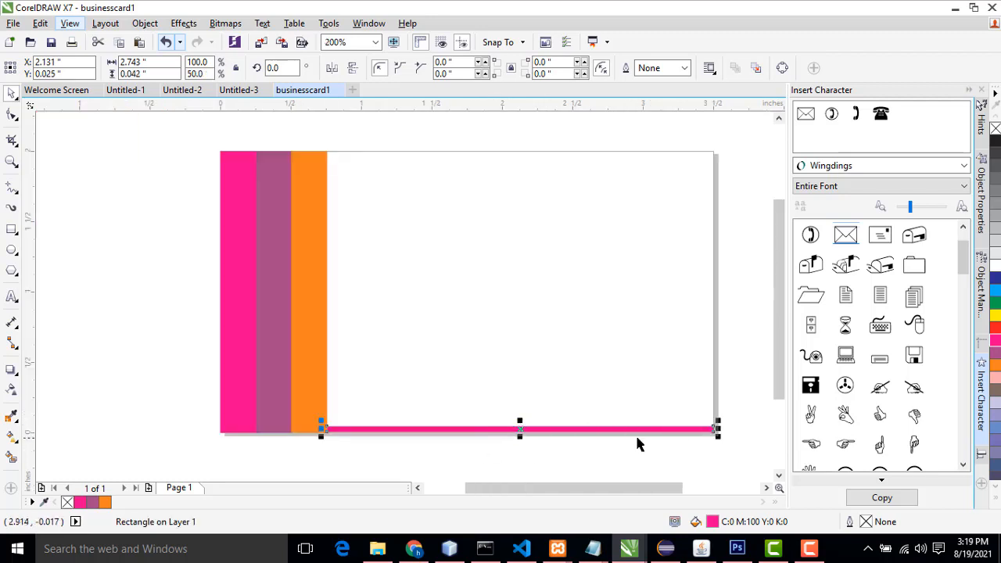
{"action": "left_click", "coordinate": [758, 354]}
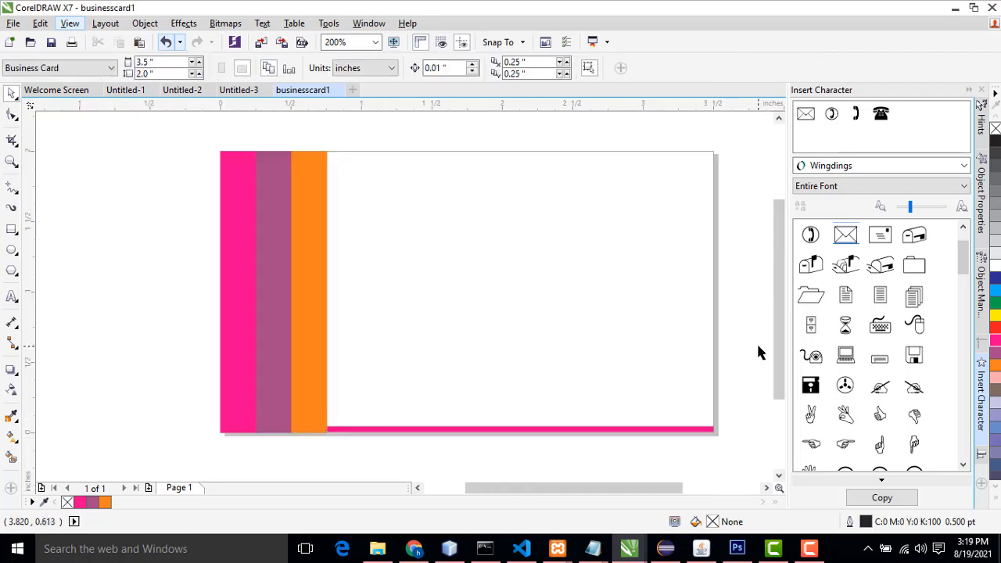
Step: Add the text "Creative World" in the card's blank area to the right of the strips
{"action": "left_click", "coordinate": [10, 300]}
{"action": "left_click", "coordinate": [386, 284]}
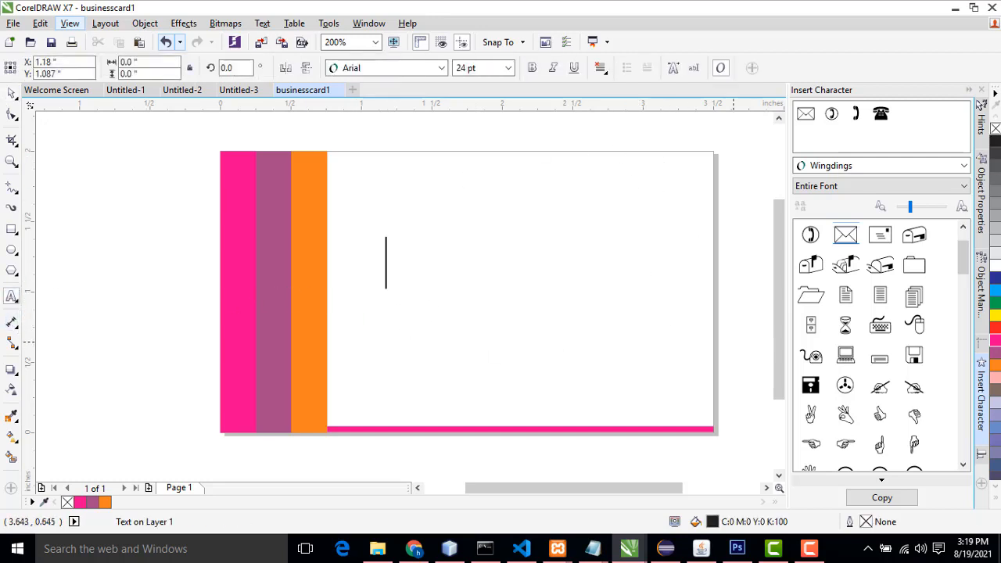
{"action": "type", "text": "Crea"}
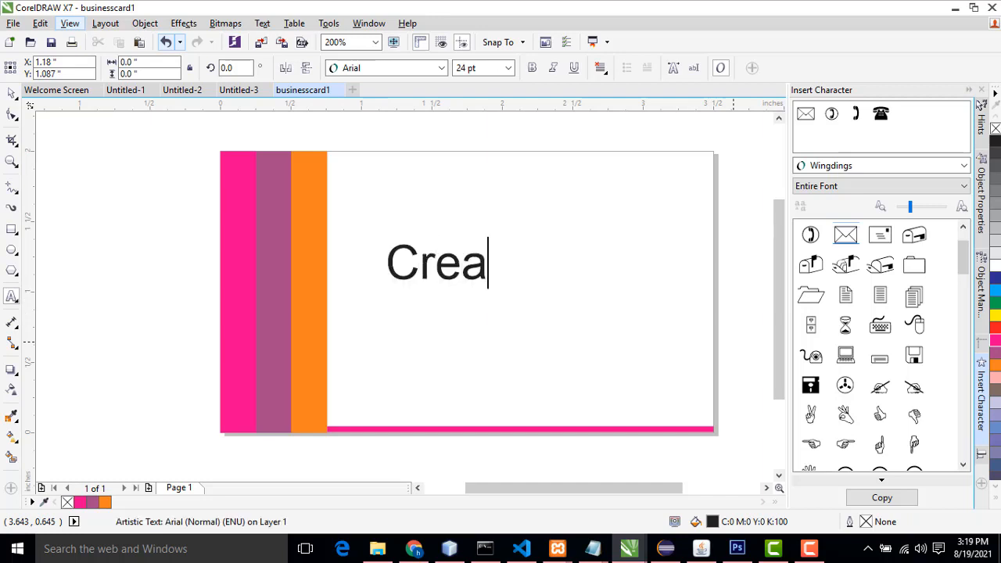
{"action": "type", "text": "tive"}
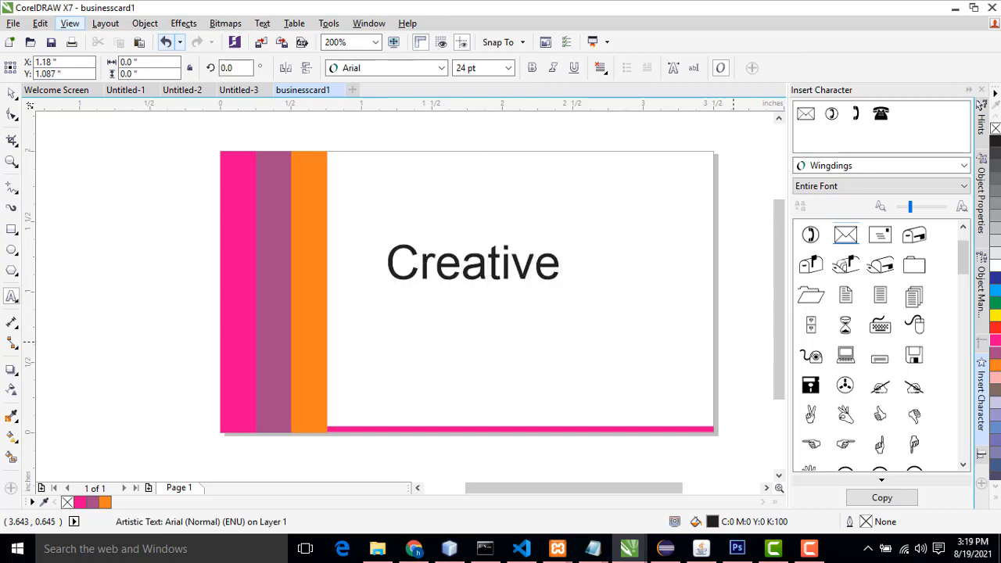
{"action": "type", "text": " World"}
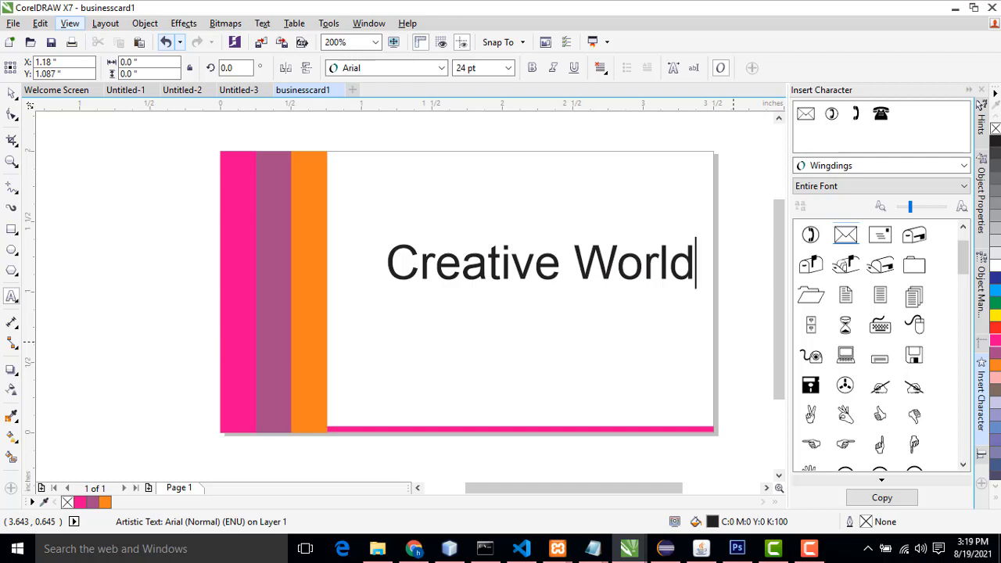
Step: Scale the Creative World text up to about 26 pt
{"action": "left_click", "coordinate": [13, 96]}
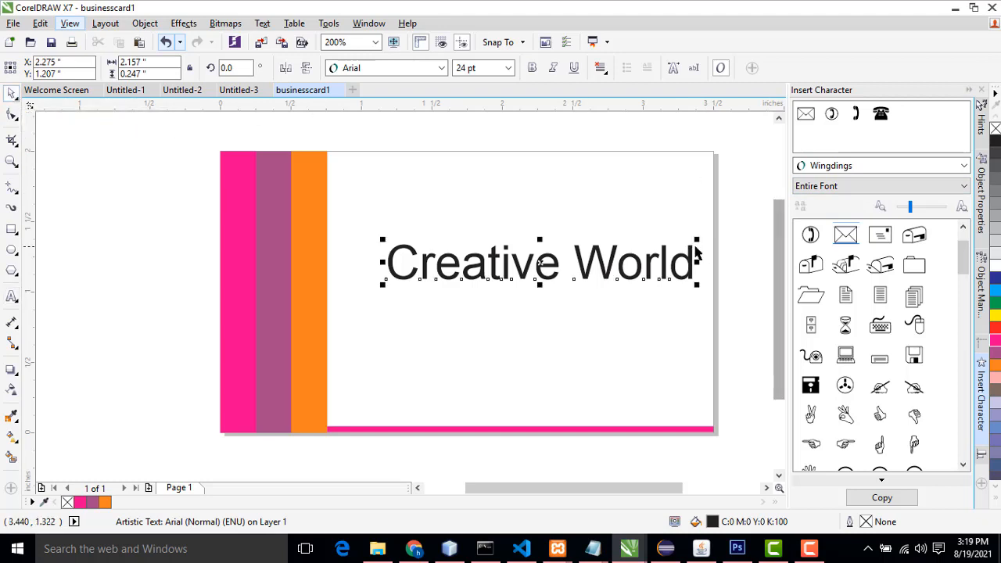
{"action": "left_click_drag", "start_coordinate": [699, 240], "coordinate": [694, 327]}
{"action": "left_click", "coordinate": [751, 311]}
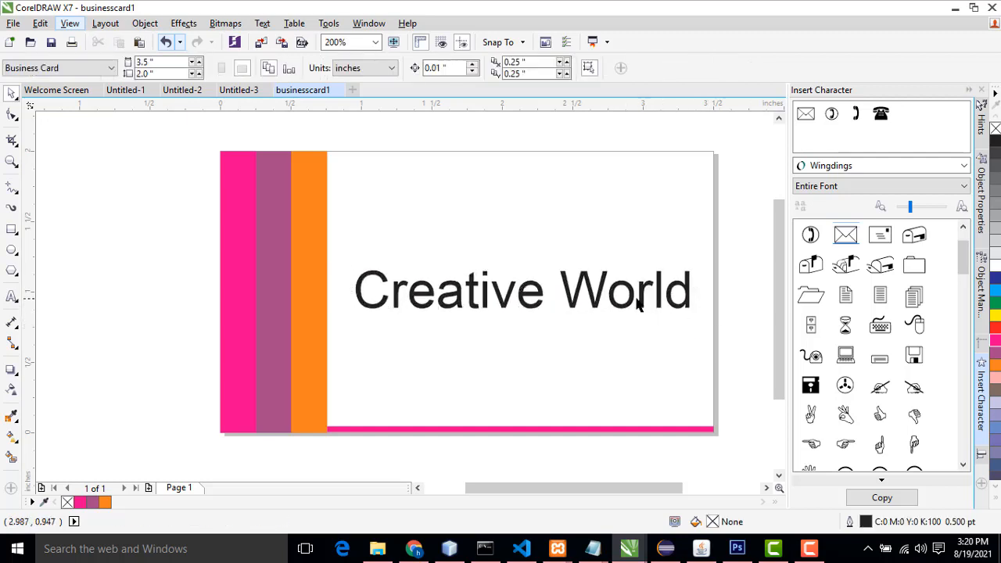
Step: Change the Creative World text's font to Poppins (Normal)
{"action": "left_click", "coordinate": [643, 305]}
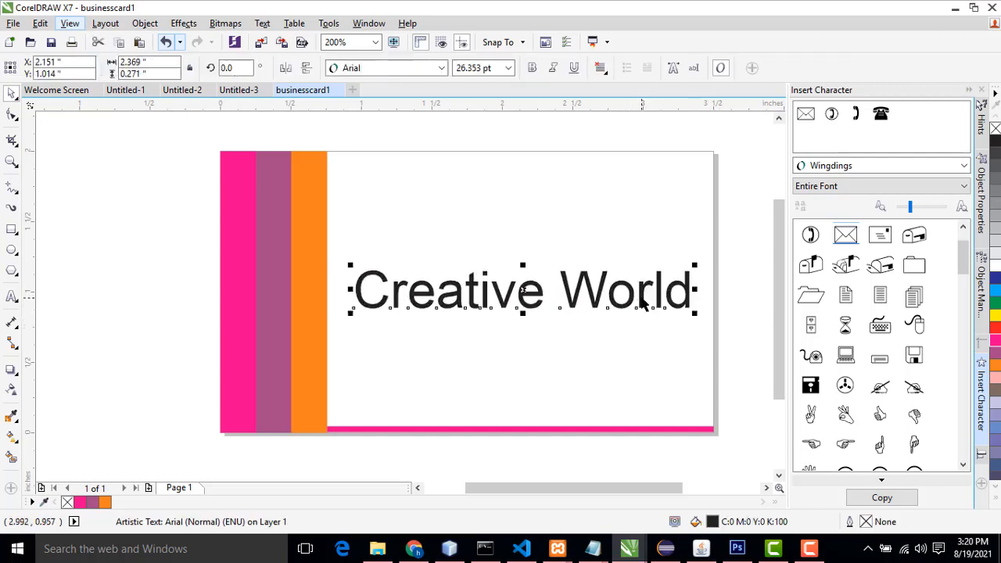
{"action": "left_click", "coordinate": [400, 72]}
{"action": "mouse_move", "coordinate": [407, 106]}
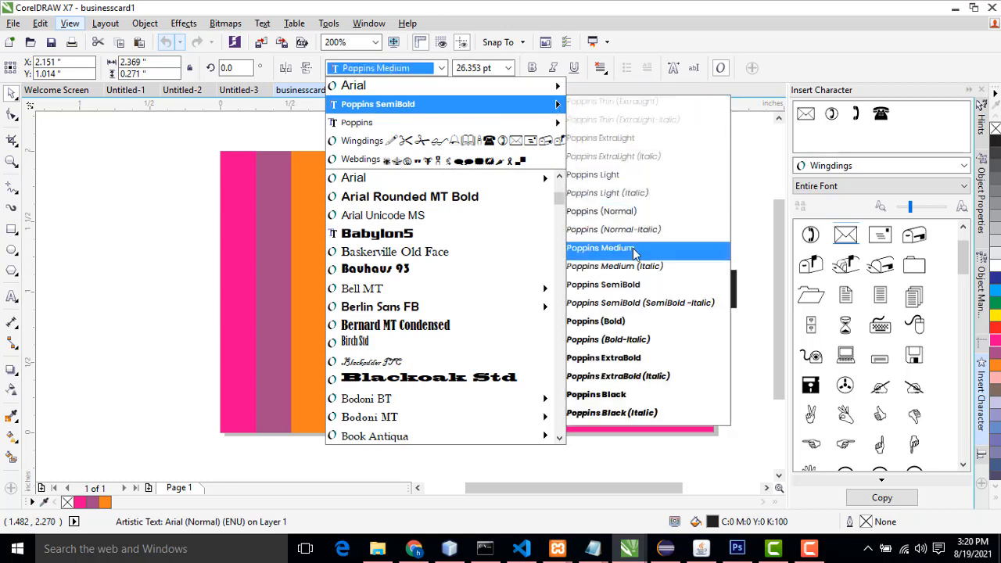
{"action": "left_click", "coordinate": [614, 320]}
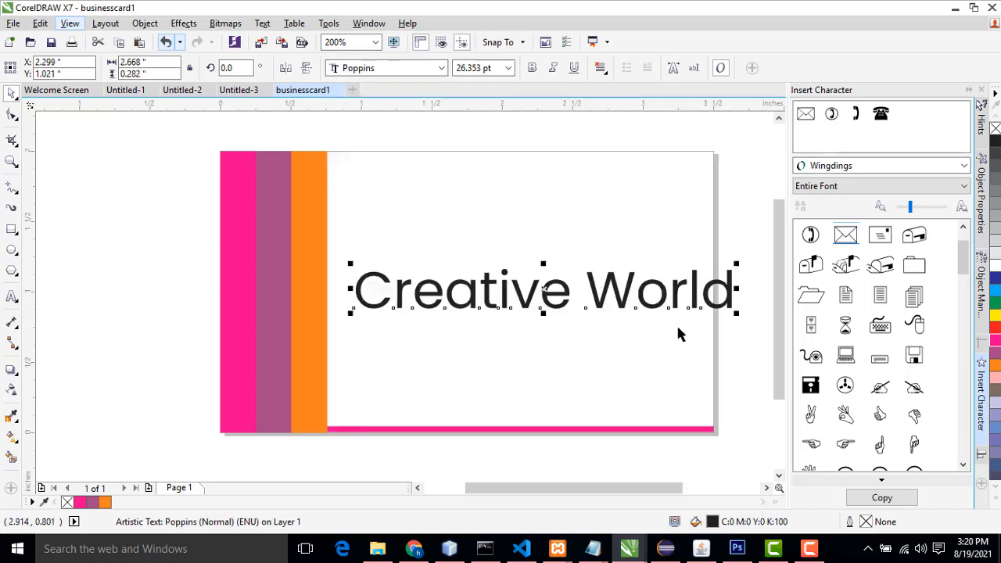
Step: Make the title bold and scale it down to about 22 pt
{"action": "left_click_drag", "start_coordinate": [737, 311], "coordinate": [696, 309]}
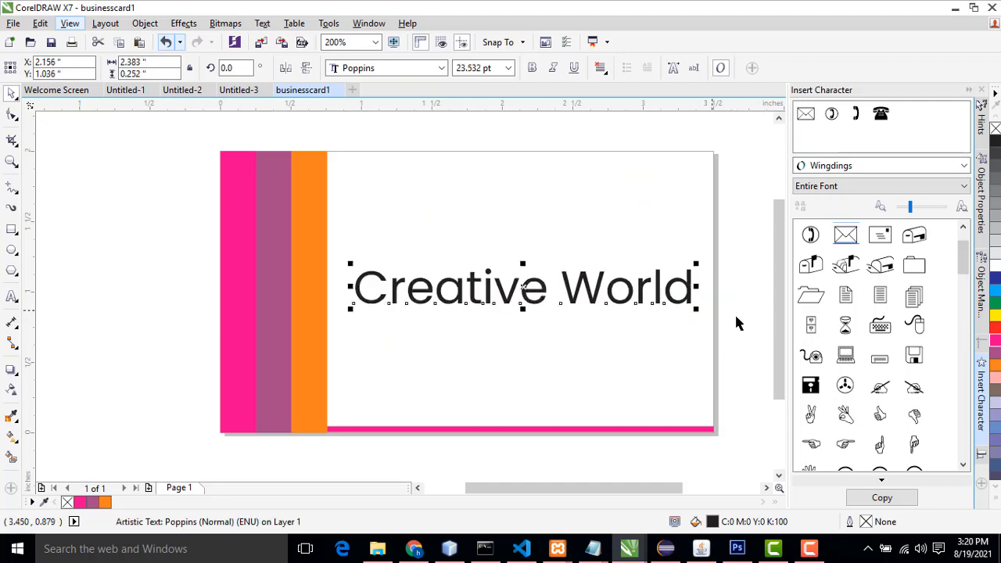
{"action": "left_click", "coordinate": [532, 68]}
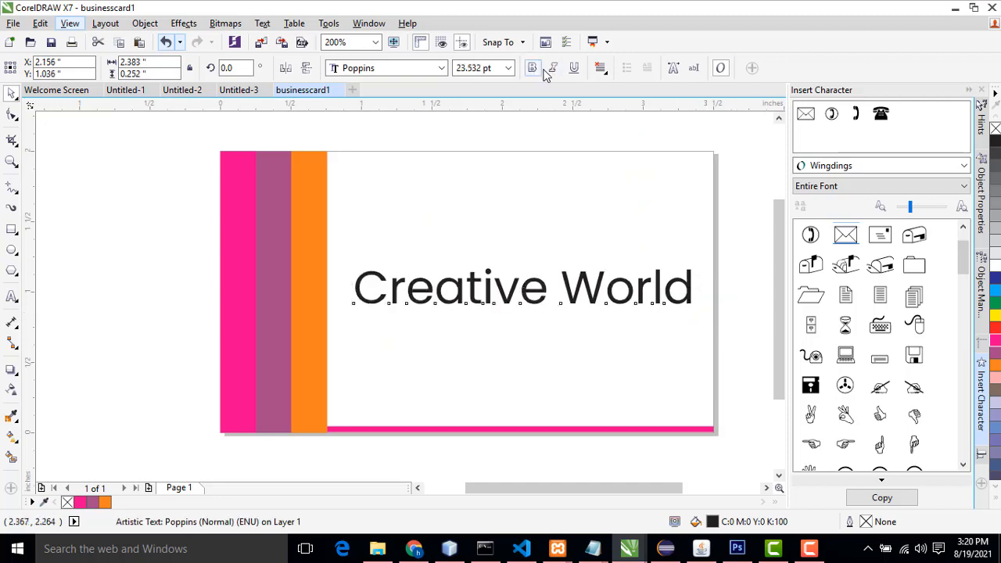
{"action": "left_click_drag", "start_coordinate": [711, 264], "coordinate": [701, 267]}
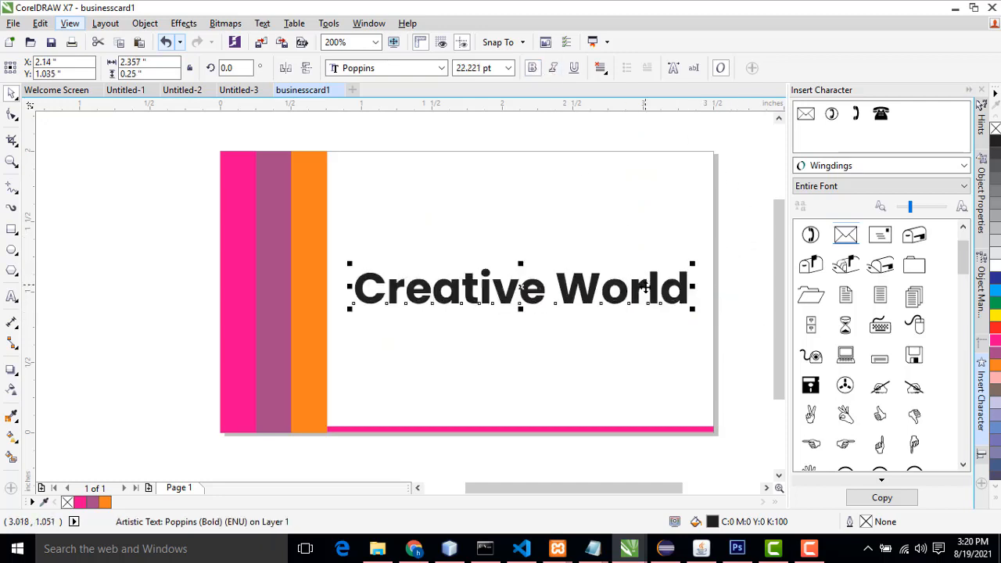
Step: Move the title slightly up and colour it magenta
{"action": "left_click_drag", "start_coordinate": [651, 287], "coordinate": [646, 280]}
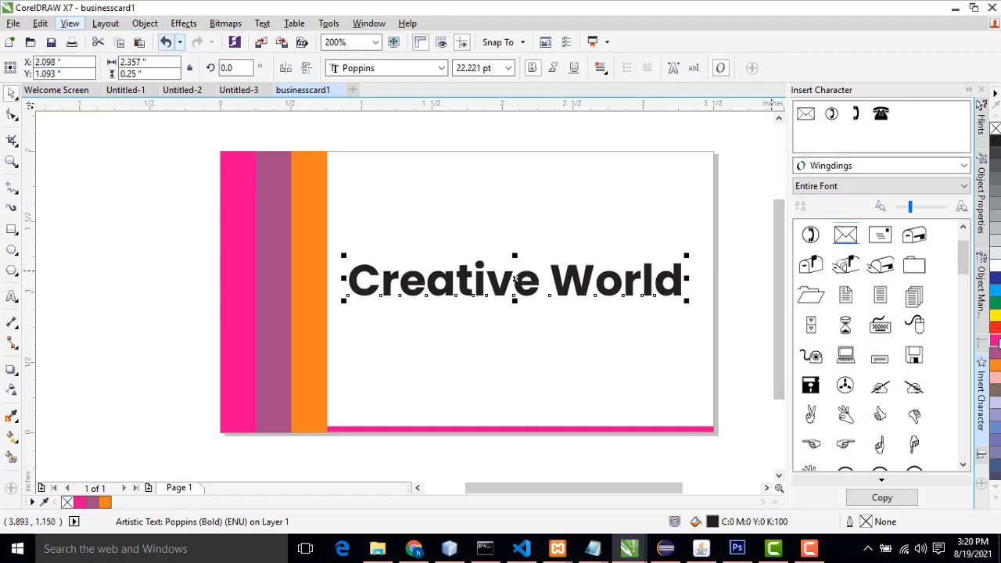
{"action": "left_click", "coordinate": [996, 344]}
{"action": "left_click", "coordinate": [736, 295]}
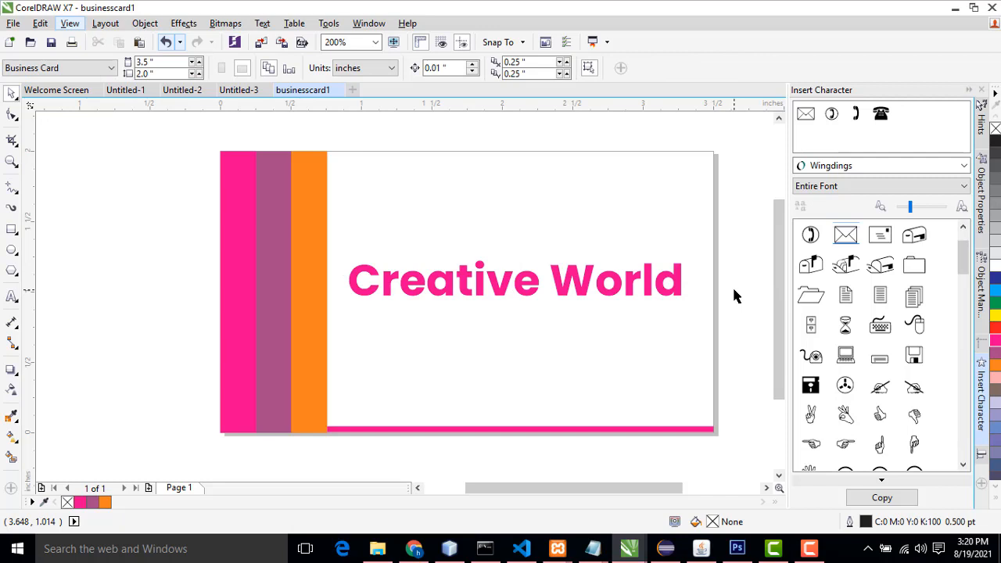
Step: Preview the card full-screen and return to the drawing
{"action": "right_click", "coordinate": [168, 166]}
{"action": "left_click", "coordinate": [205, 179]}
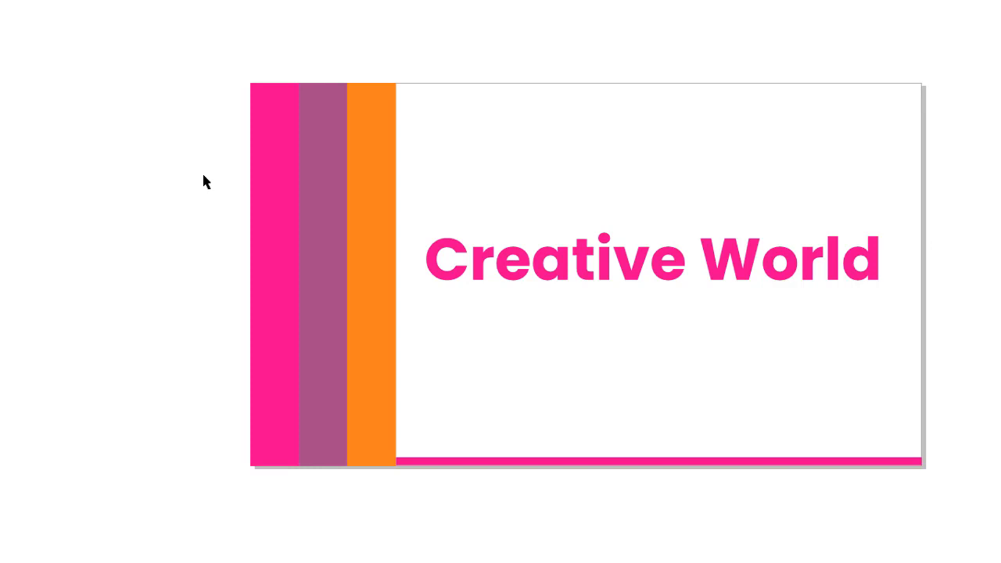
{"action": "left_click", "coordinate": [203, 175]}
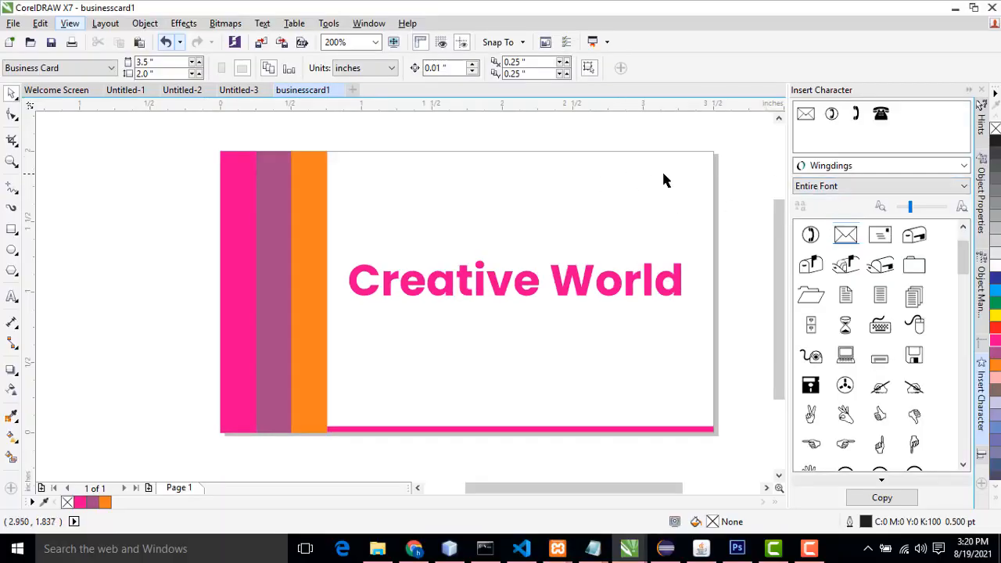
Step: Add the cardholder's name as text near the card's top right corner and select it
{"action": "left_click", "coordinate": [11, 297]}
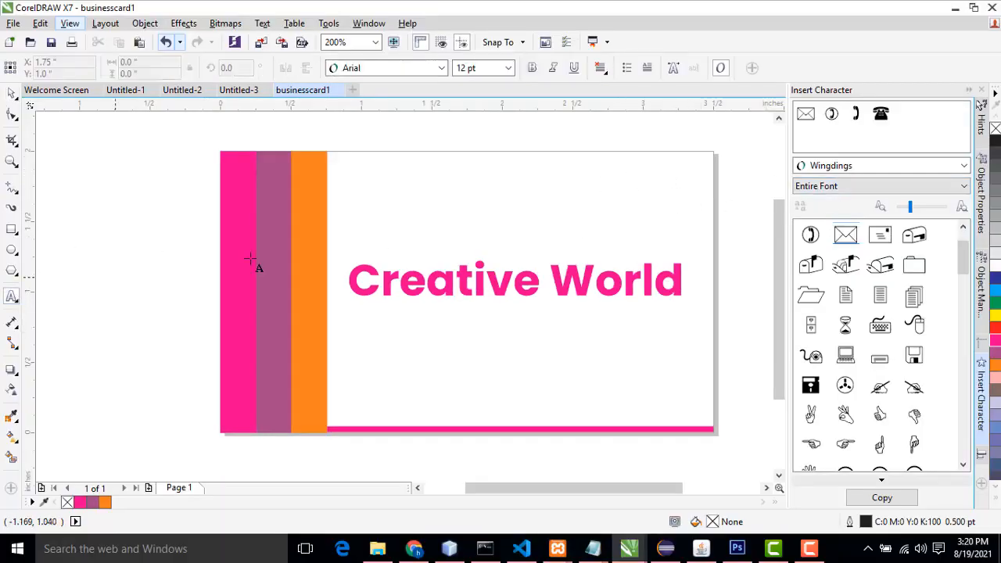
{"action": "left_click", "coordinate": [607, 186]}
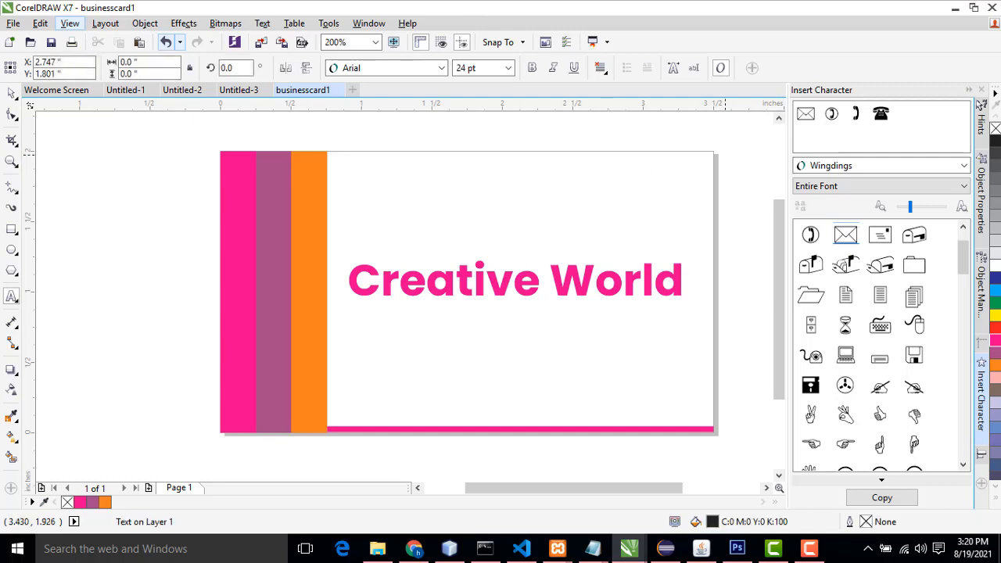
{"action": "type", "text": "Ragu"}
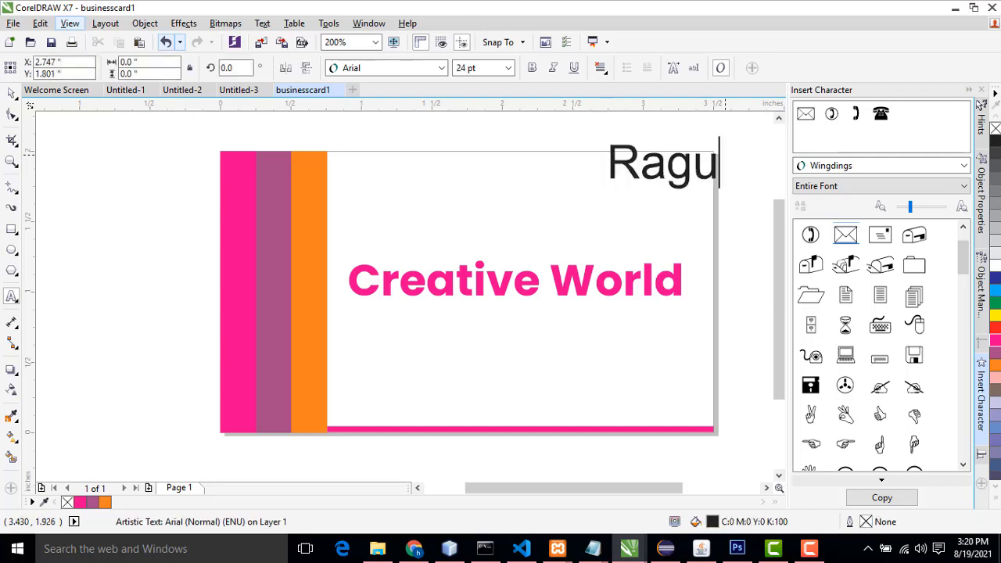
{"action": "left_click", "coordinate": [12, 92]}
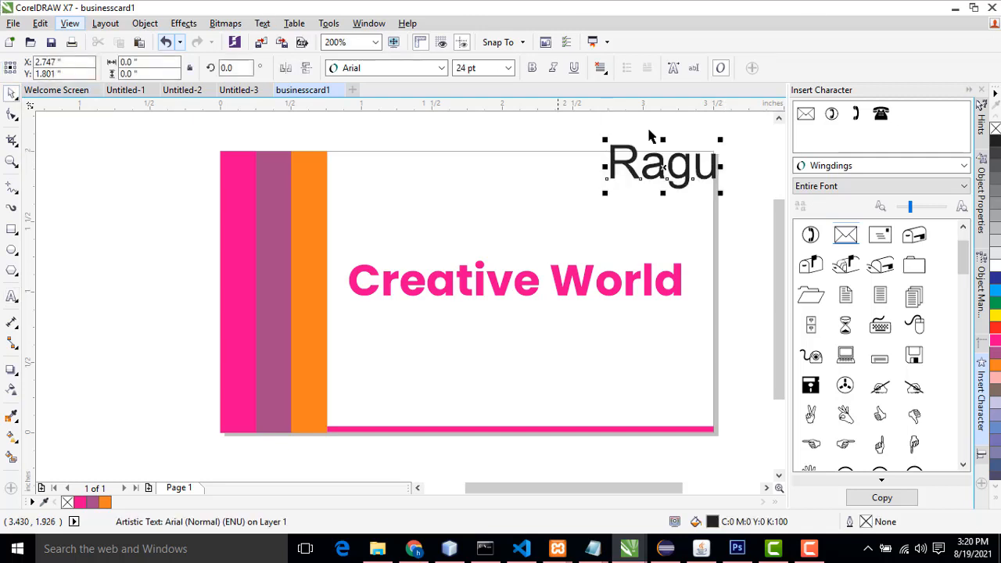
Step: Set the name's font to Poppins Normal at 12 pt and move it into the card's top right corner
{"action": "left_click", "coordinate": [442, 68]}
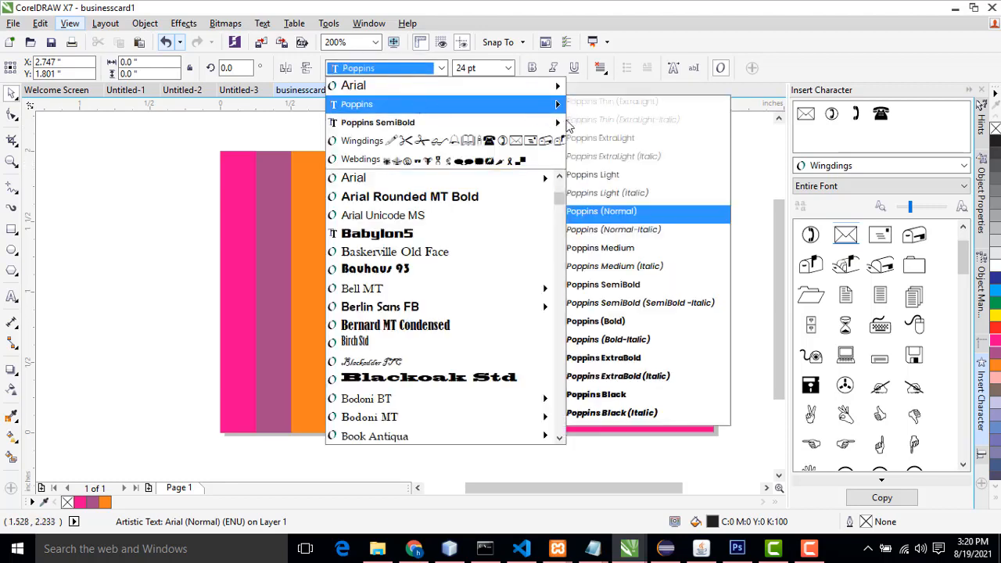
{"action": "mouse_move", "coordinate": [537, 104]}
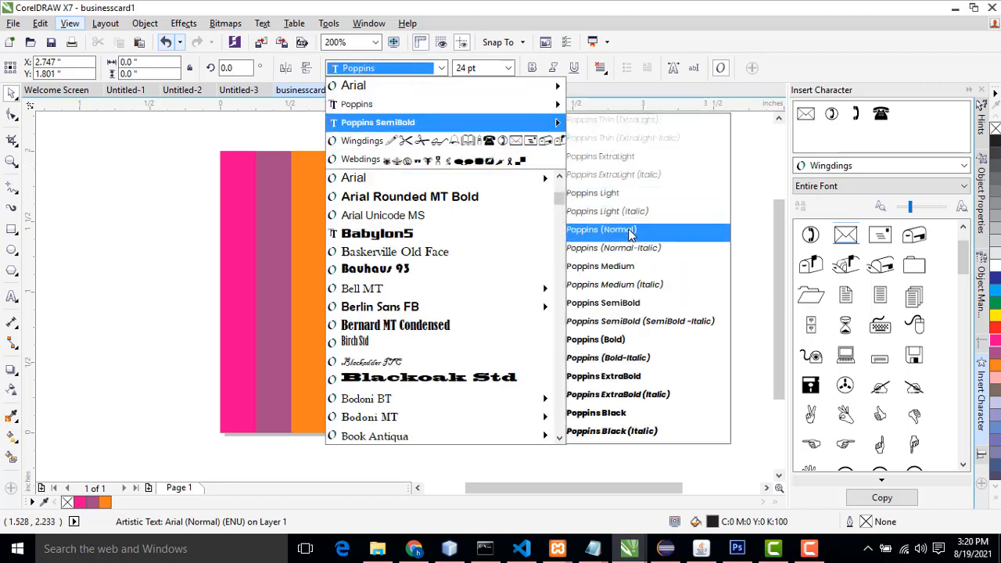
{"action": "left_click", "coordinate": [631, 232]}
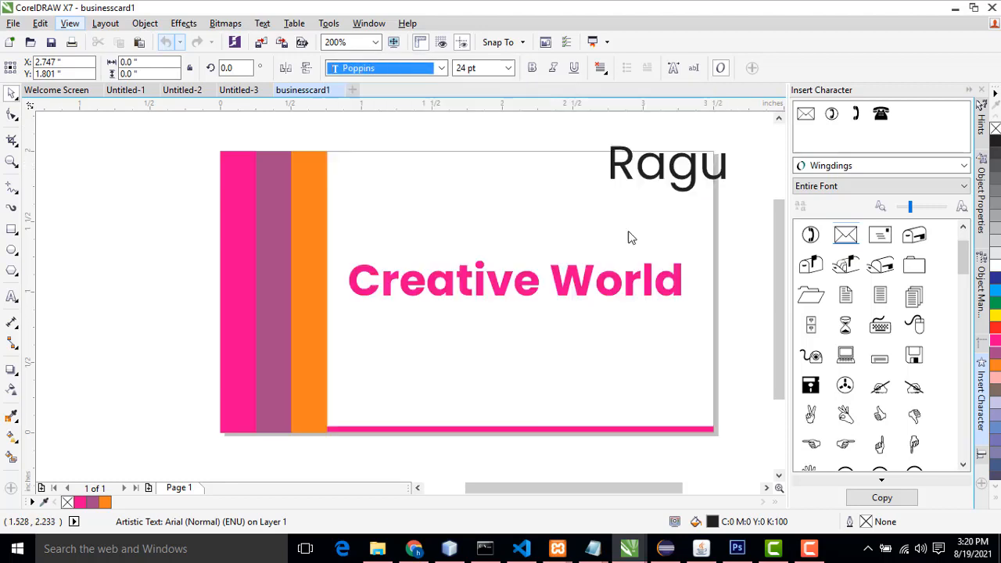
{"action": "left_click", "coordinate": [509, 69]}
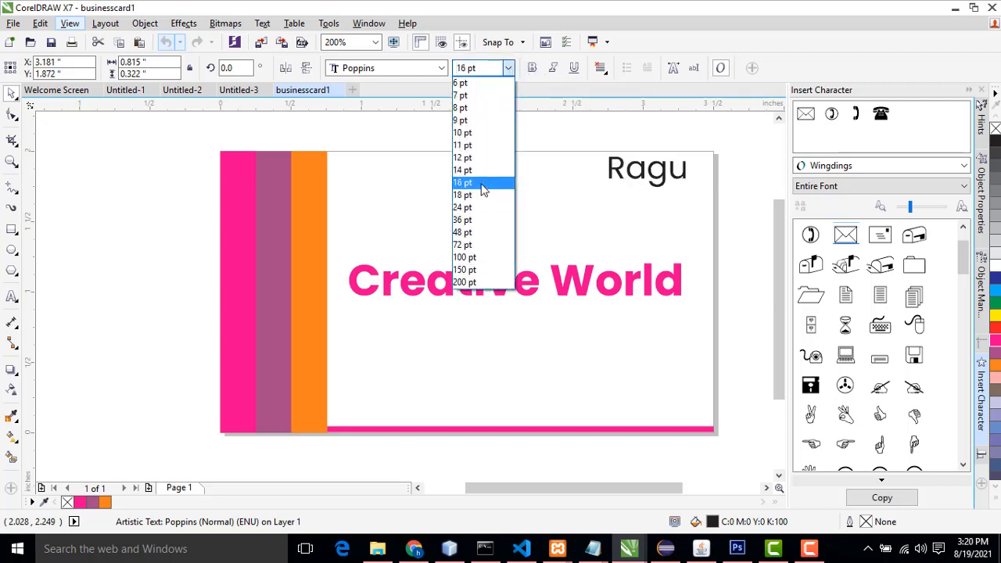
{"action": "left_click", "coordinate": [486, 158]}
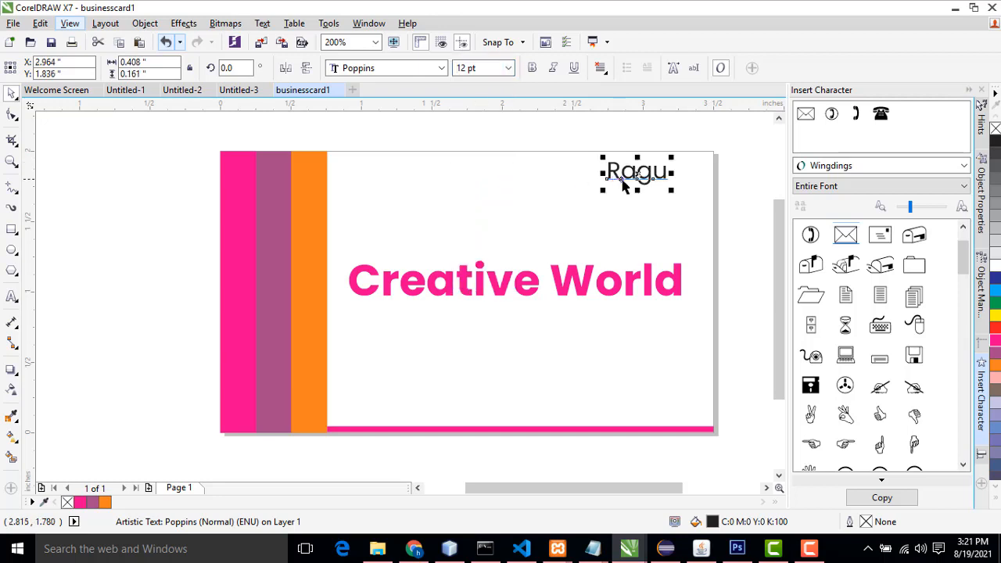
{"action": "left_click_drag", "start_coordinate": [621, 173], "coordinate": [650, 176]}
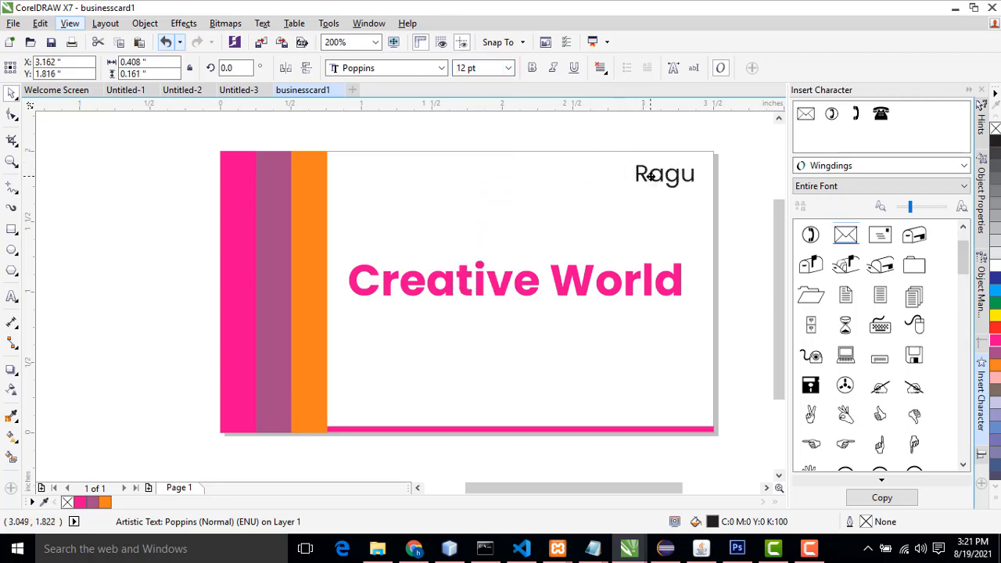
{"action": "left_click", "coordinate": [749, 182]}
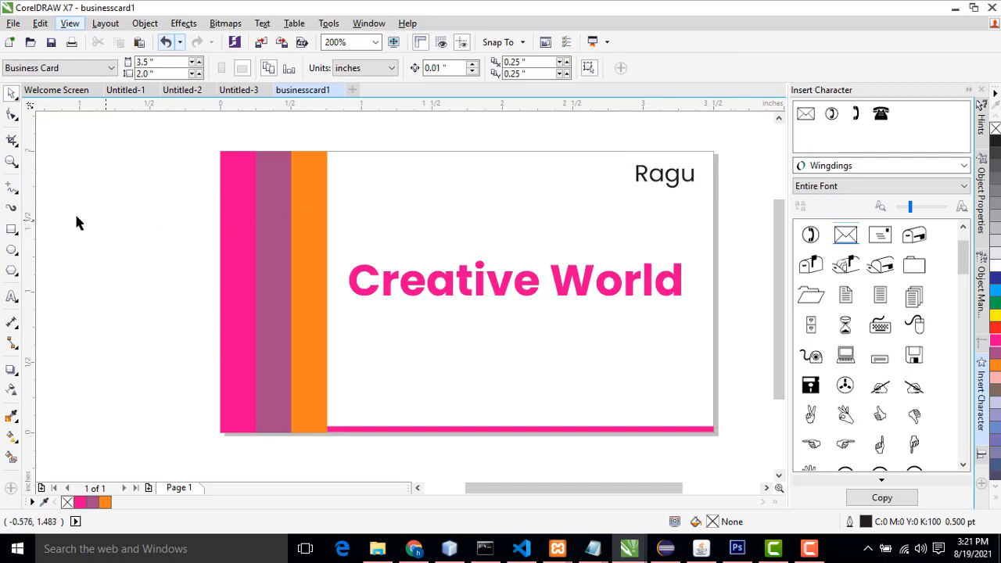
Step: Add the text Manager as a new text object above the Creative World title
{"action": "left_click", "coordinate": [672, 182]}
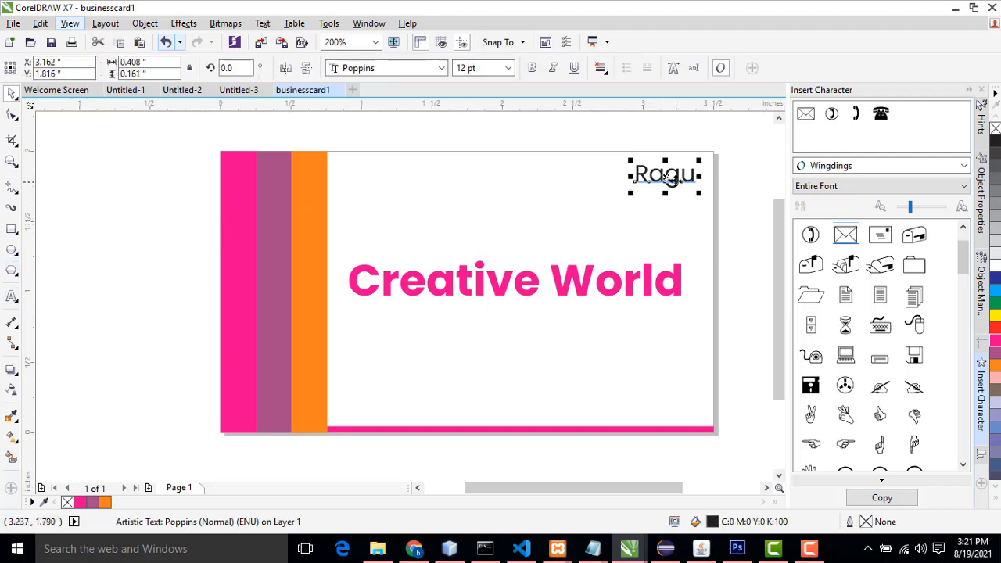
{"action": "left_click", "coordinate": [502, 193]}
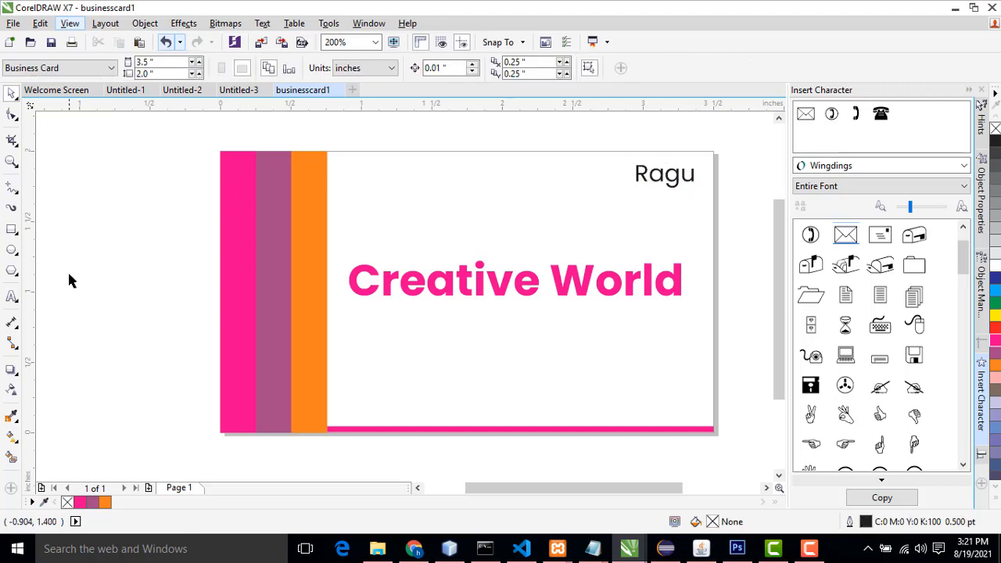
{"action": "left_click", "coordinate": [12, 297]}
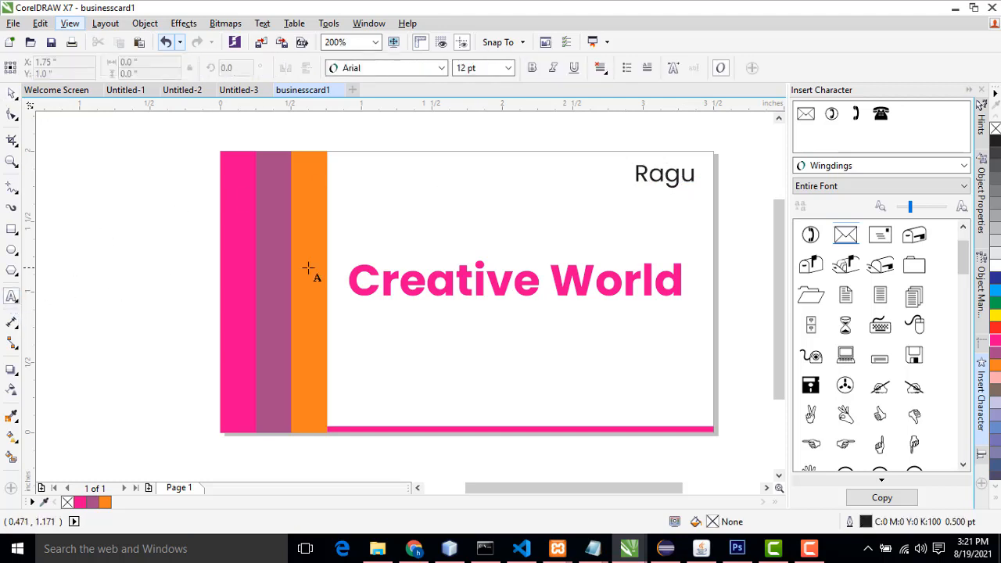
{"action": "left_click", "coordinate": [390, 234]}
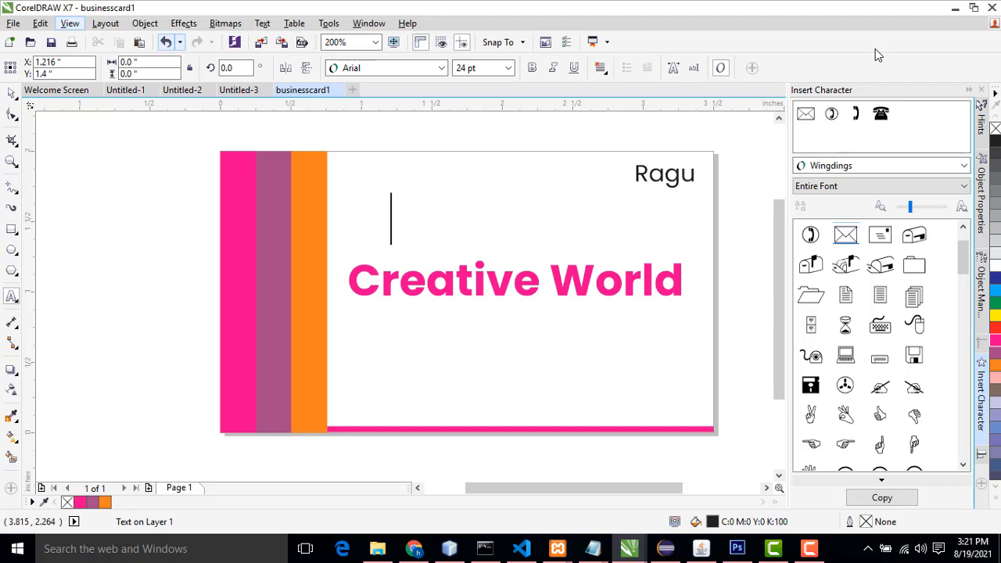
{"action": "type", "text": "Mana"}
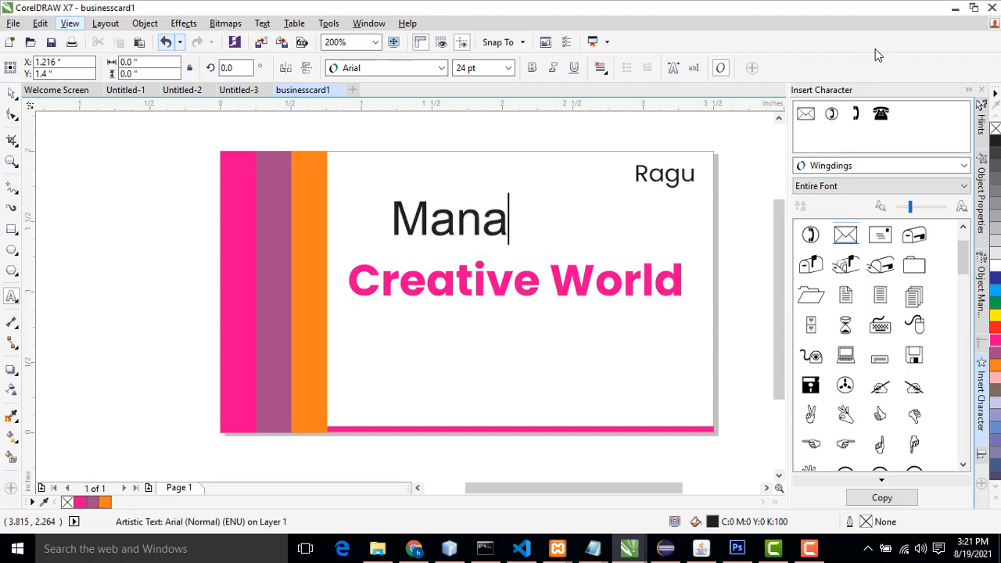
{"action": "type", "text": "ger"}
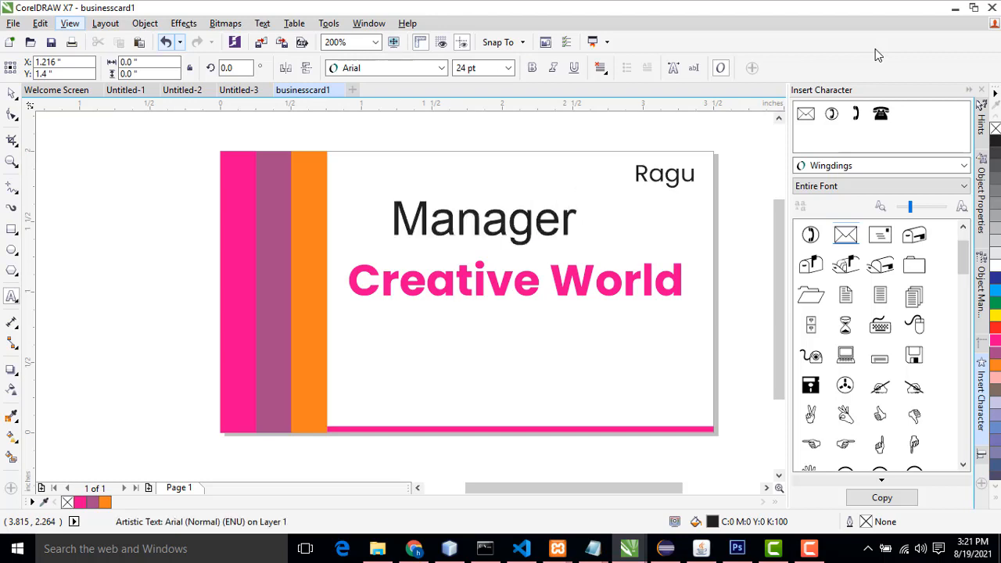
Step: Set Manager to Poppins Medium at 6 pt and place it just below the name
{"action": "left_click", "coordinate": [12, 92]}
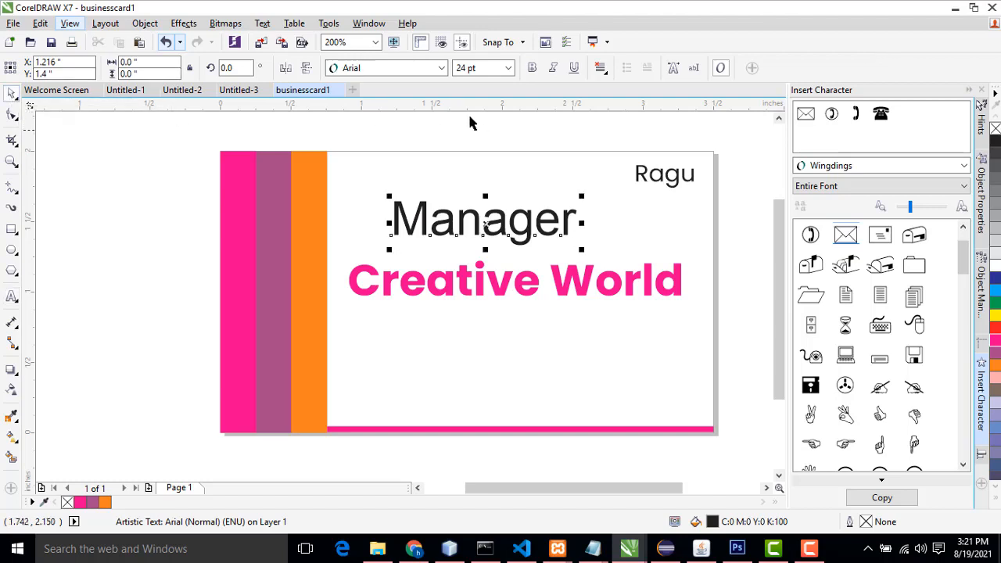
{"action": "left_click", "coordinate": [422, 69]}
{"action": "mouse_move", "coordinate": [426, 107]}
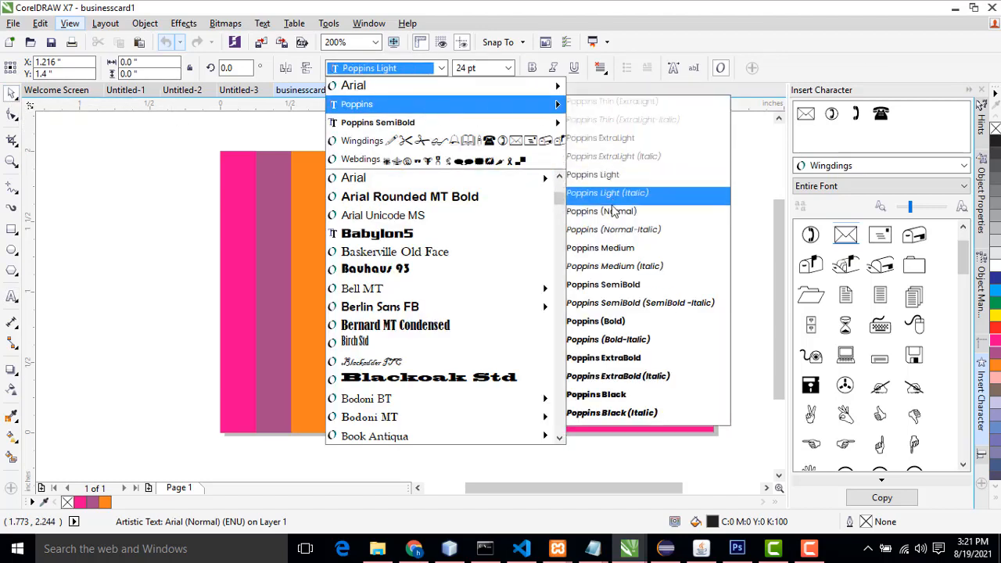
{"action": "left_click", "coordinate": [607, 251]}
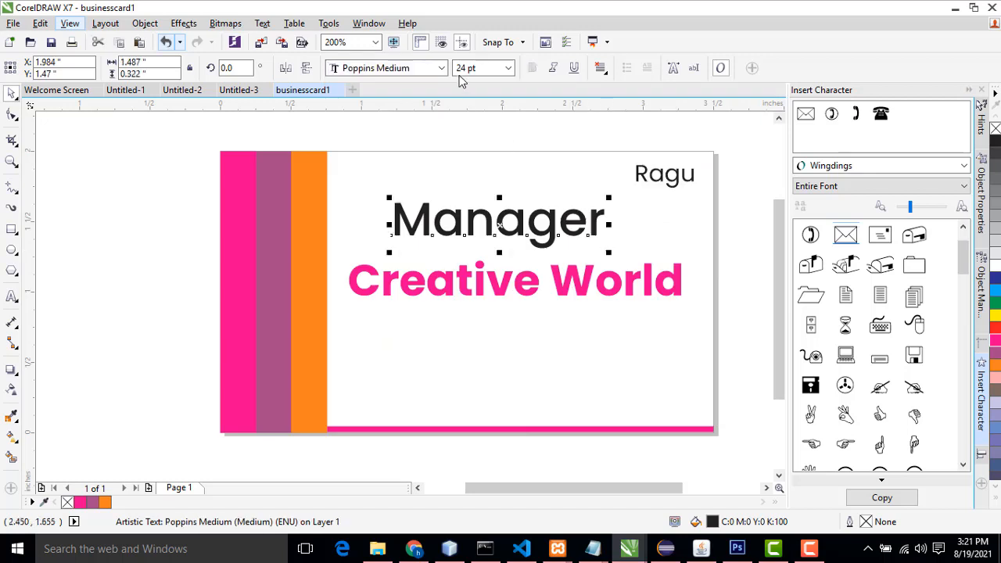
{"action": "left_click", "coordinate": [508, 68]}
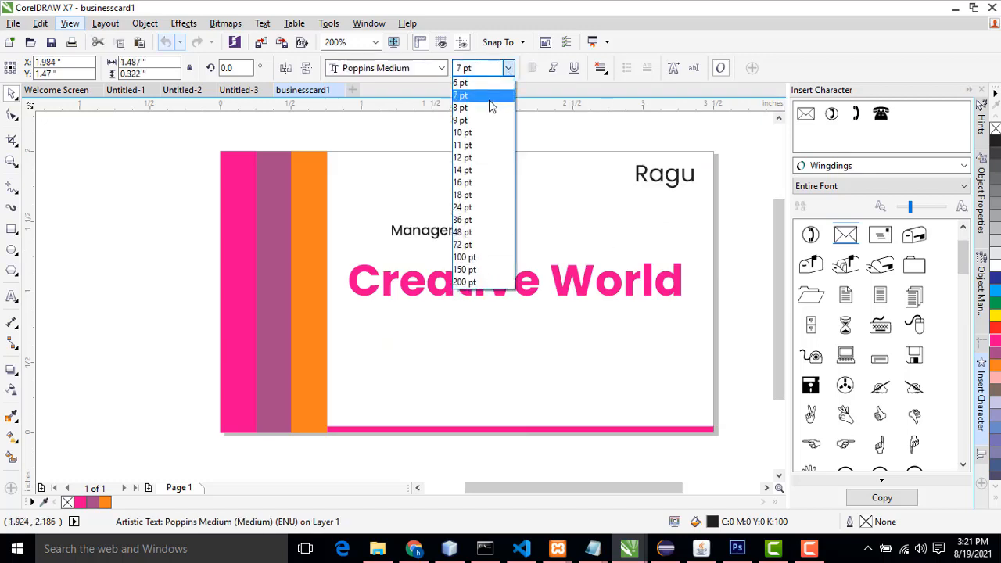
{"action": "left_click", "coordinate": [489, 99]}
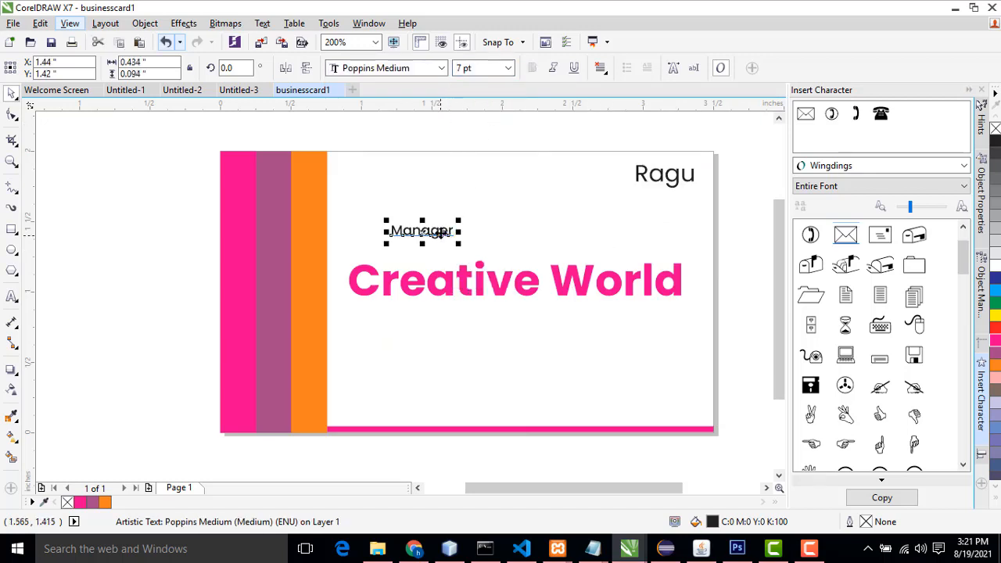
{"action": "left_click_drag", "start_coordinate": [447, 226], "coordinate": [681, 196]}
{"action": "left_click", "coordinate": [508, 68]}
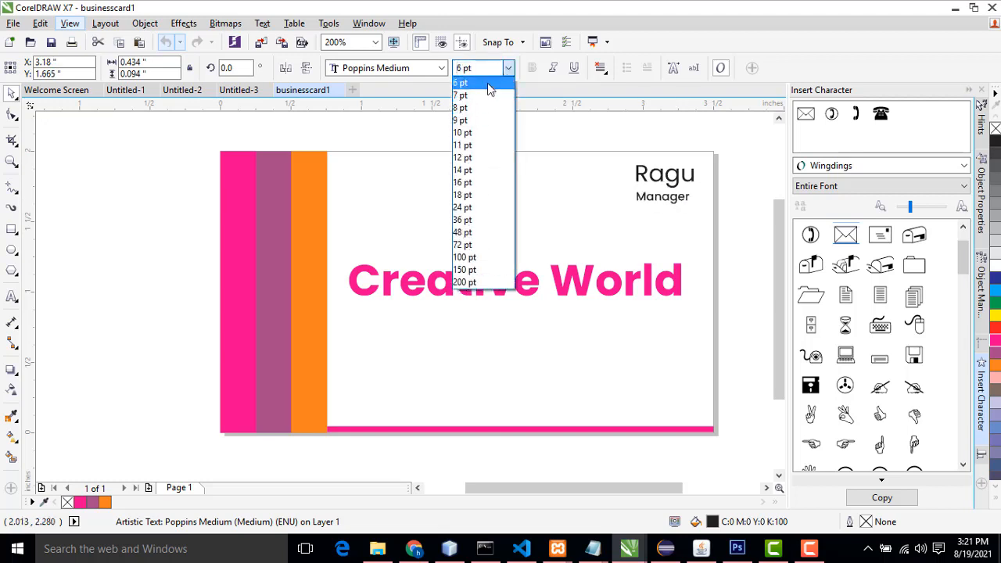
{"action": "left_click", "coordinate": [488, 83]}
Step: Make the name bold and nudge the Manager text slightly right to align under it
{"action": "left_click", "coordinate": [682, 182]}
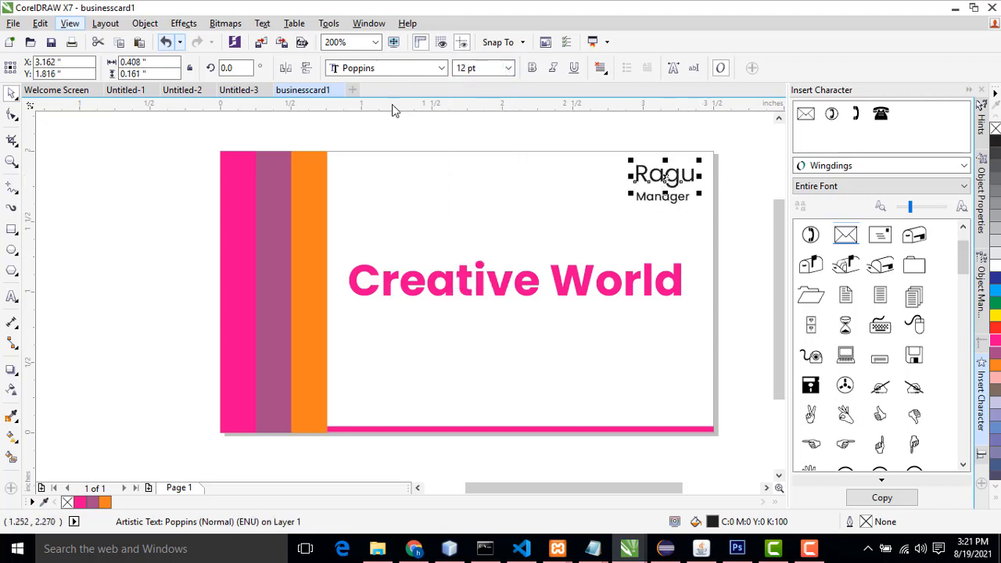
{"action": "left_click", "coordinate": [532, 68]}
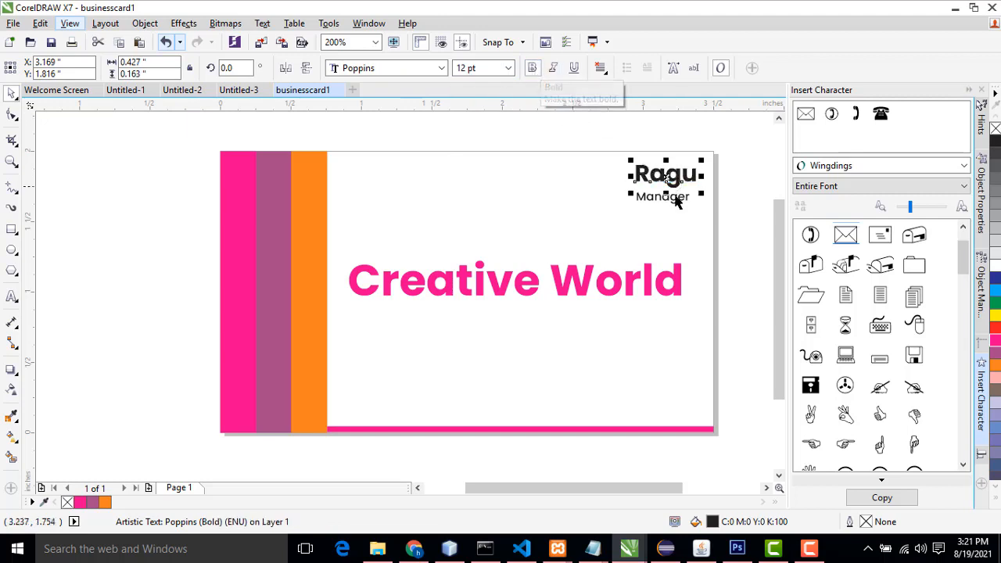
{"action": "left_click", "coordinate": [671, 201]}
{"action": "mouse_move", "coordinate": [670, 201]}
{"action": "left_mouse_down"}
{"action": "mouse_move", "coordinate": [681, 197]}
{"action": "mouse_move", "coordinate": [671, 199]}
{"action": "left_mouse_up"}
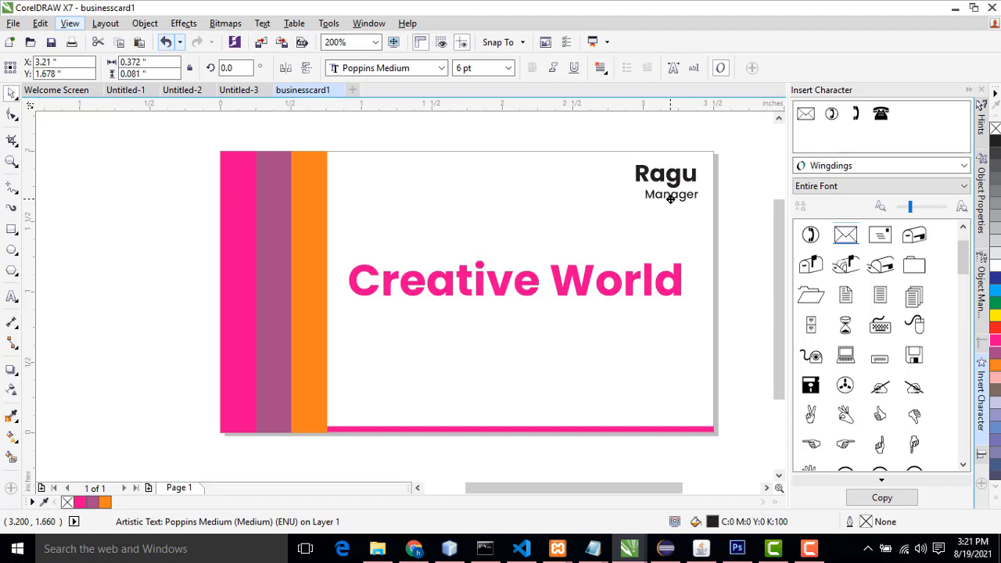
Step: Colour the name purple (C20 M80 Y0 K20)
{"action": "left_click", "coordinate": [674, 175]}
{"action": "left_click", "coordinate": [669, 179]}
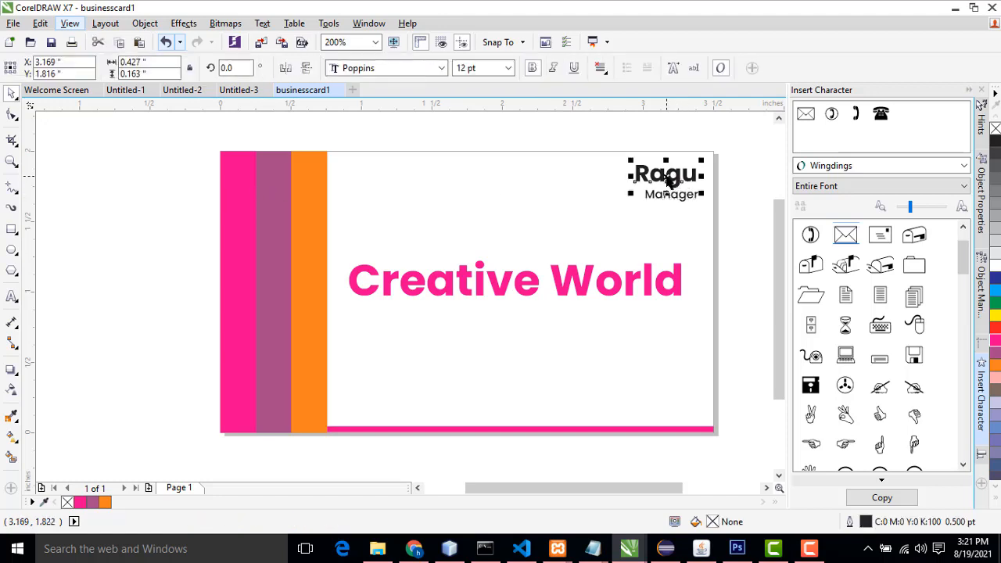
{"action": "left_click", "coordinate": [997, 349]}
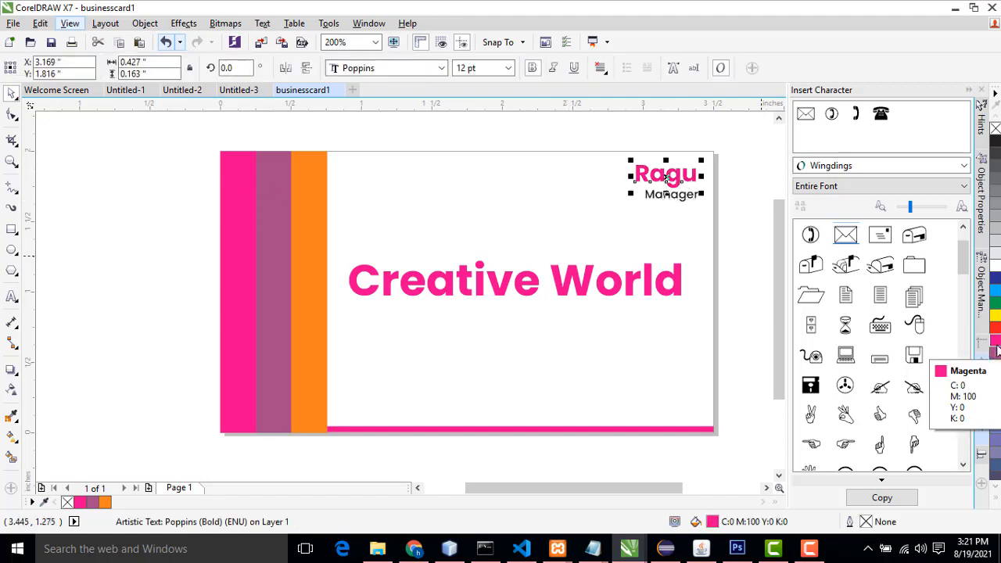
{"action": "left_click", "coordinate": [997, 354]}
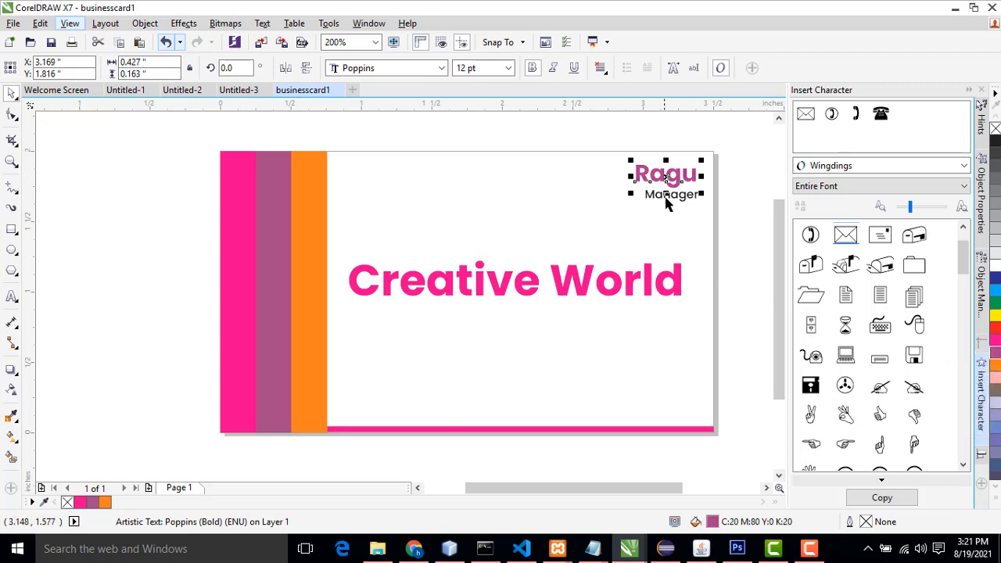
{"action": "left_click", "coordinate": [667, 201]}
{"action": "left_click", "coordinate": [736, 223]}
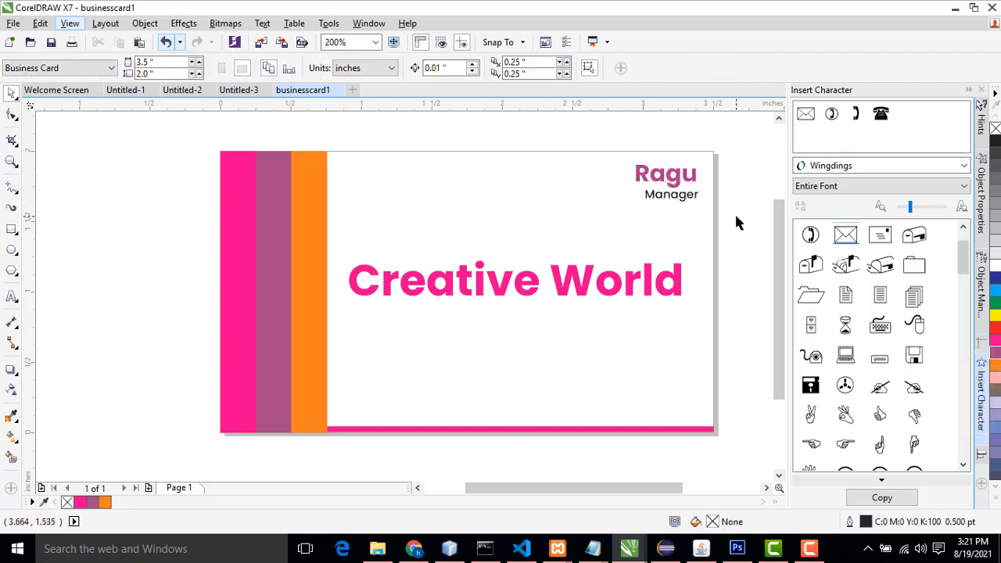
Step: Colour the Manager text orange
{"action": "left_click", "coordinate": [674, 196]}
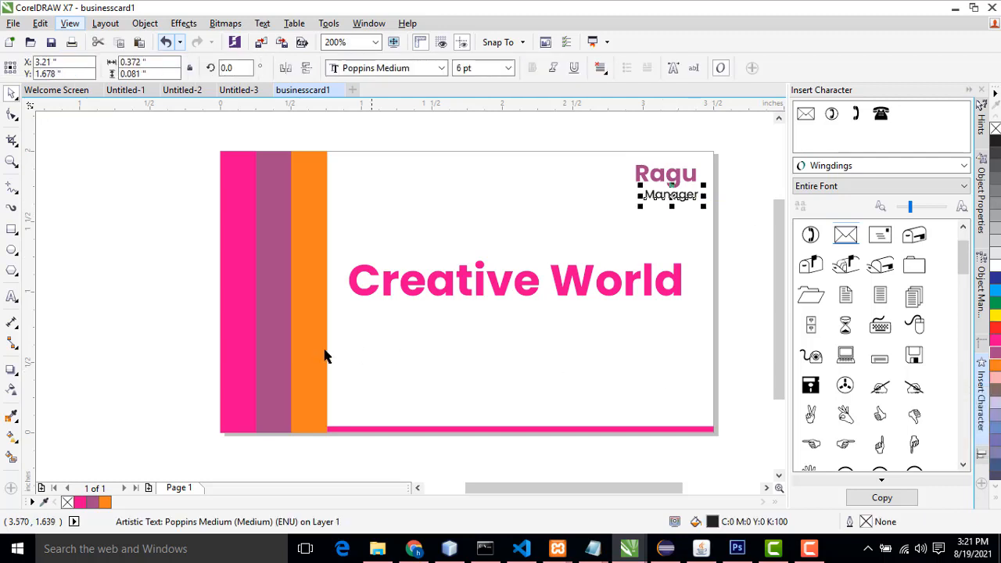
{"action": "left_click", "coordinate": [995, 365]}
{"action": "left_click", "coordinate": [733, 261]}
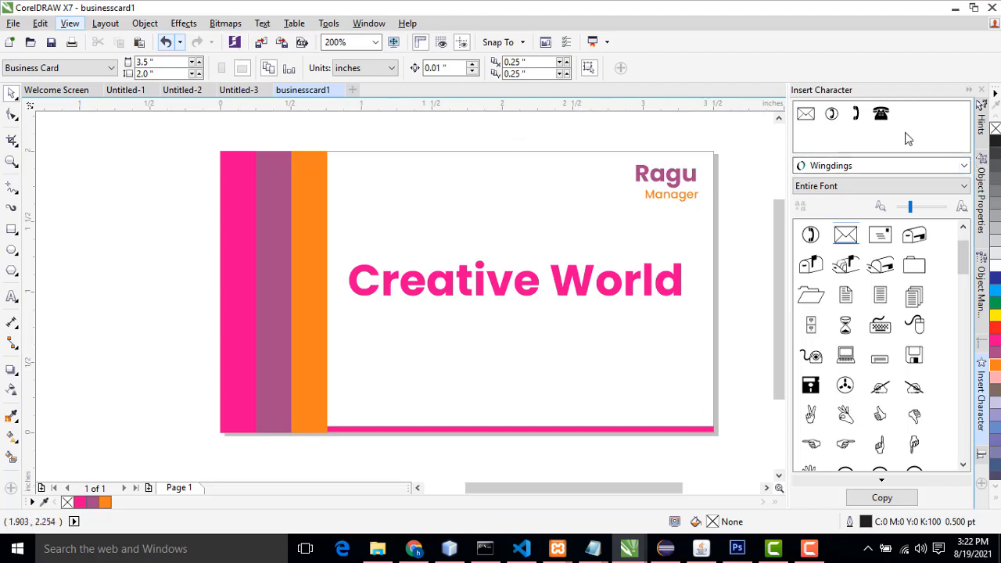
Step: Browse the Wingdings symbol set in the Insert Character docker
{"action": "left_click", "coordinate": [958, 168]}
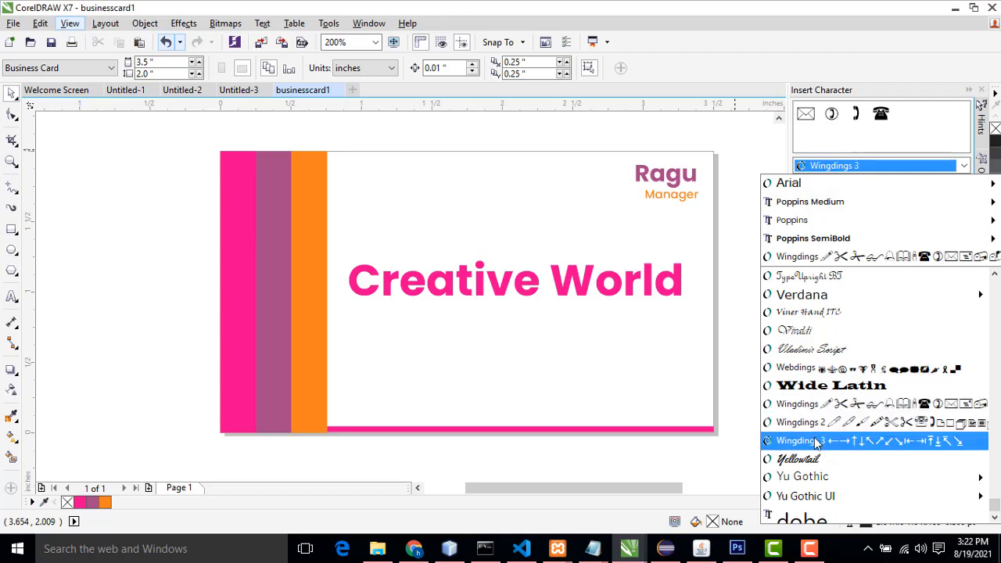
{"action": "left_click", "coordinate": [822, 410]}
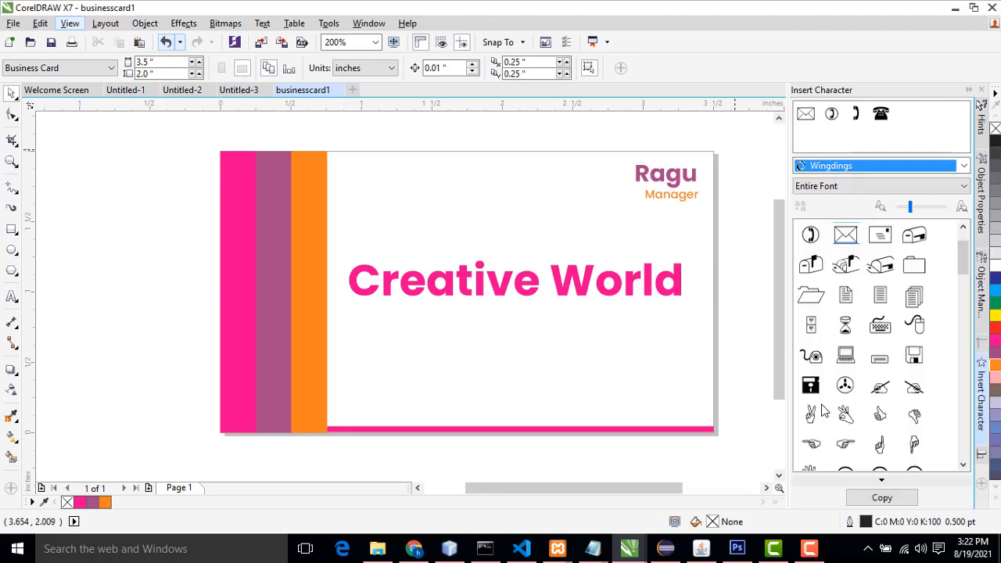
{"action": "scroll", "coordinate": [889, 290], "scroll_direction": "down", "scroll_amount": 5}
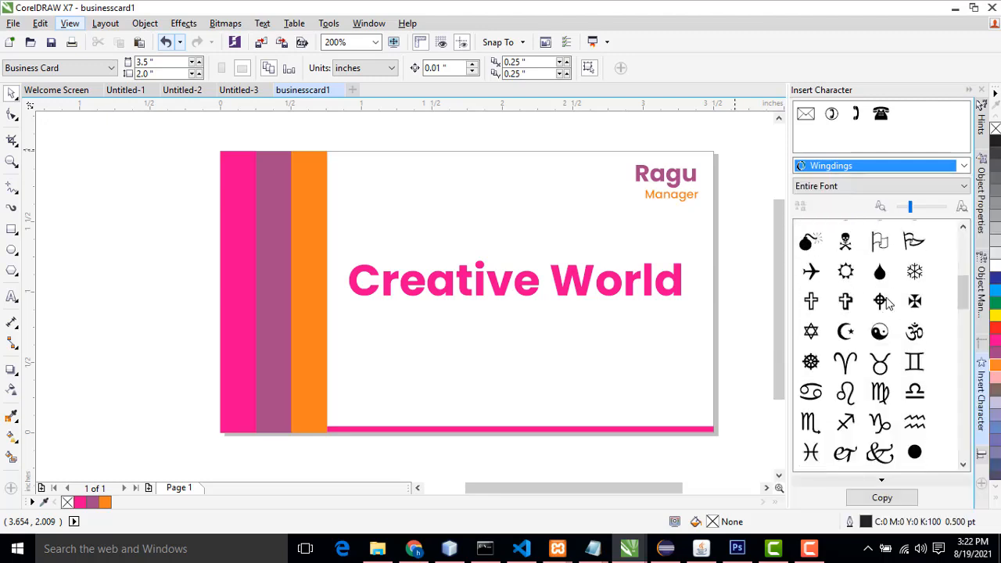
{"action": "scroll", "coordinate": [889, 301], "scroll_direction": "up", "scroll_amount": 6}
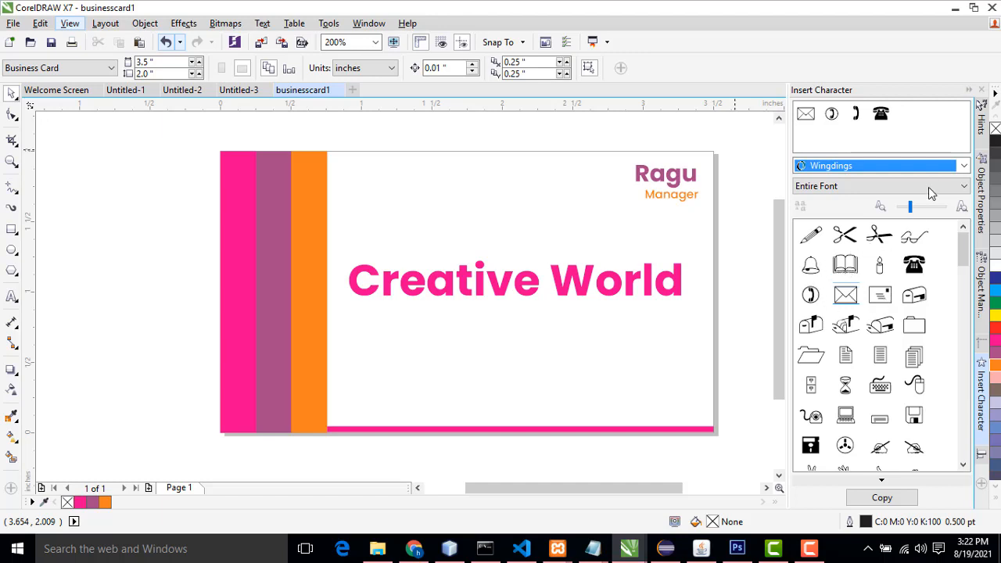
{"action": "left_click", "coordinate": [939, 166]}
{"action": "left_click", "coordinate": [938, 167]}
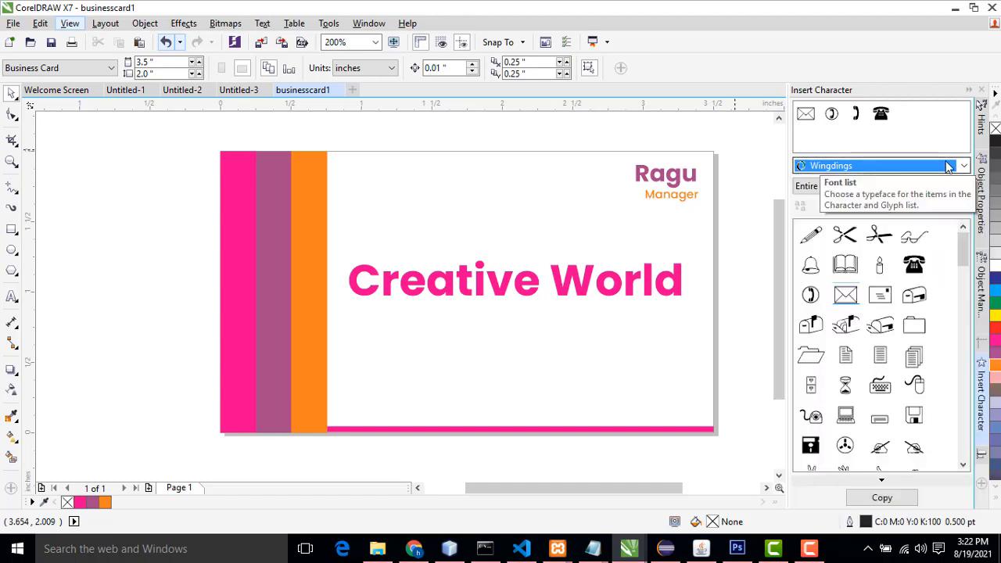
Step: Close the Insert Character docker and open the Text Properties docker
{"action": "left_click", "coordinate": [983, 92]}
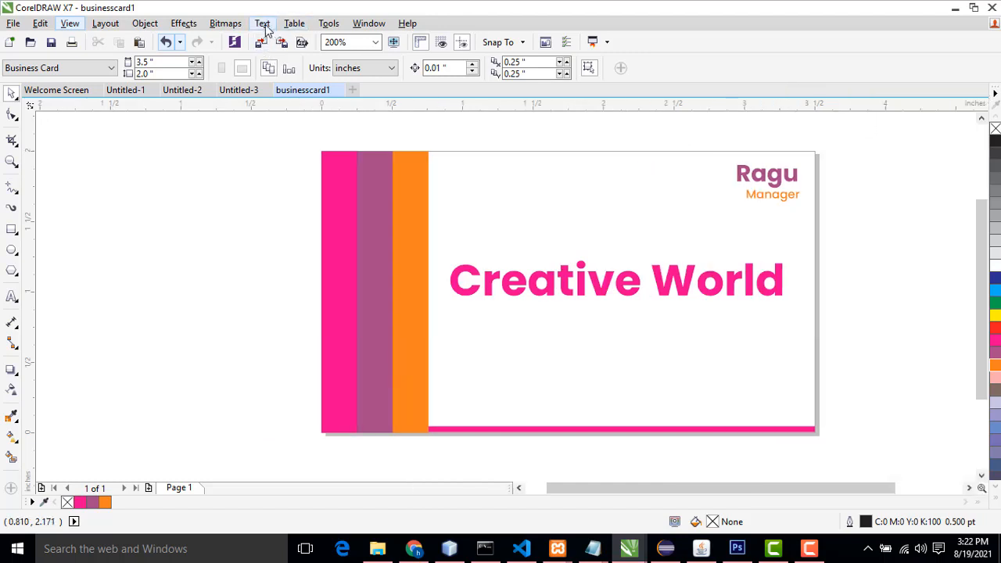
{"action": "left_click", "coordinate": [263, 23]}
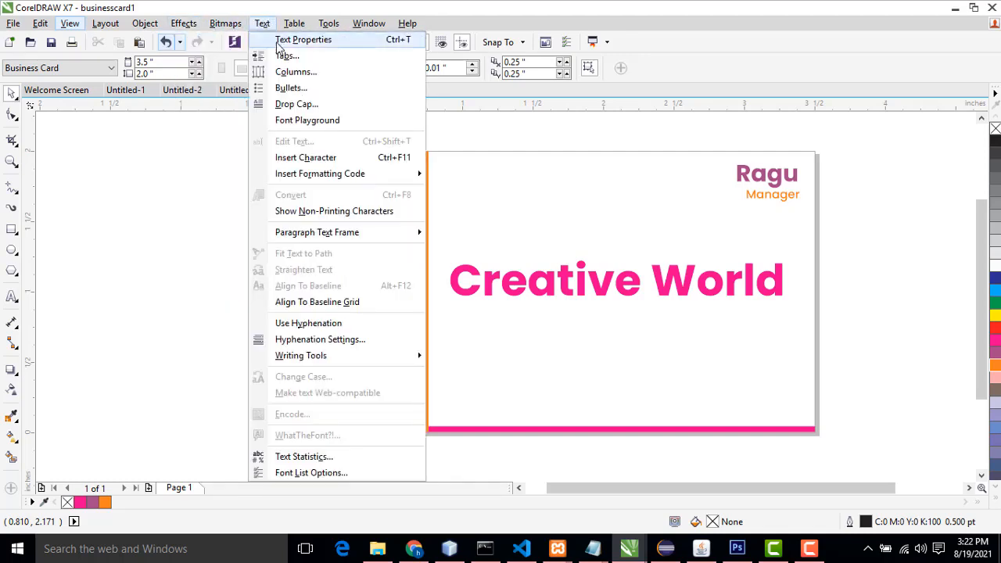
{"action": "left_click", "coordinate": [279, 43]}
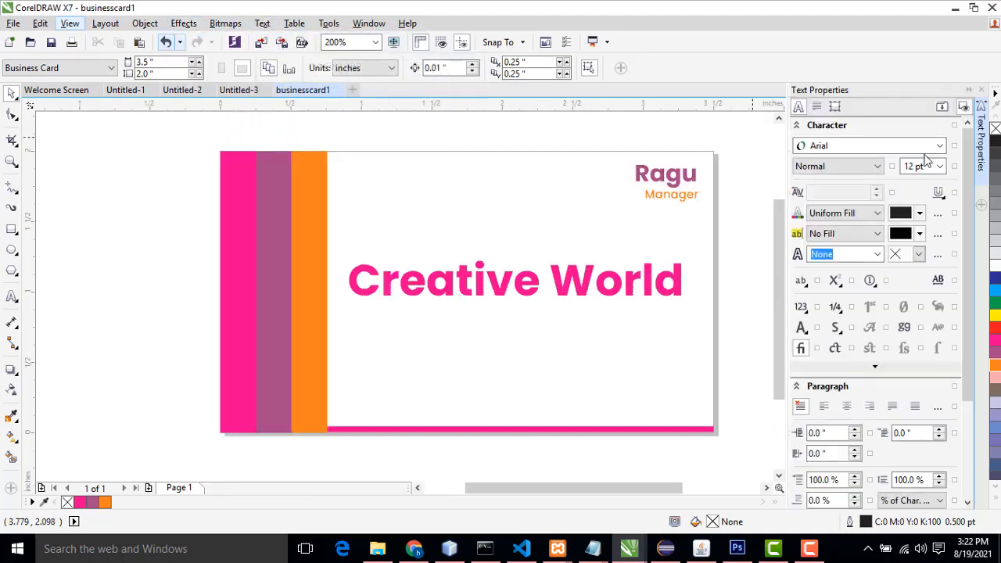
Step: Open the Insert Character docker showing the Wingdings symbol set
{"action": "left_click", "coordinate": [938, 147]}
{"action": "left_click", "coordinate": [938, 146]}
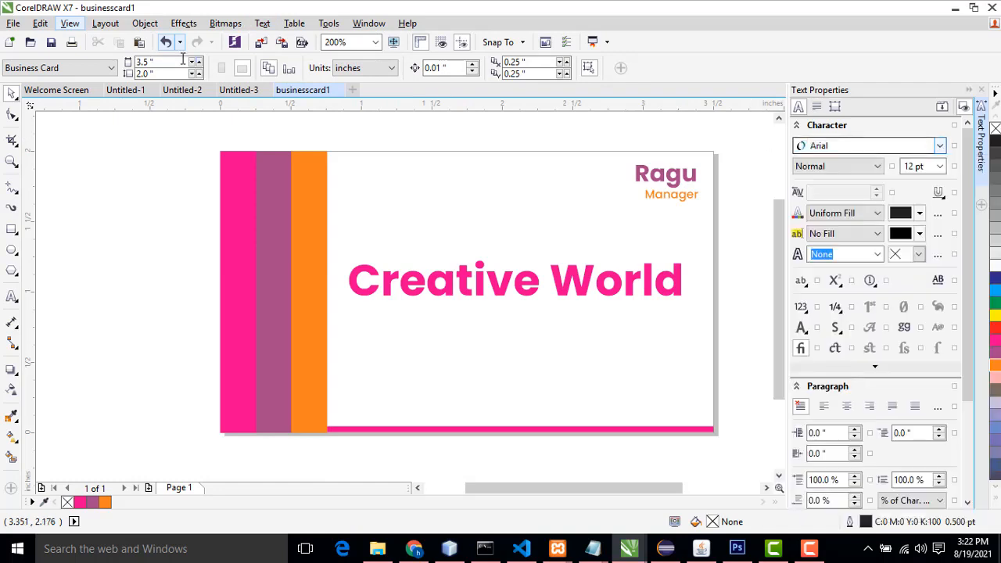
{"action": "left_click", "coordinate": [262, 24]}
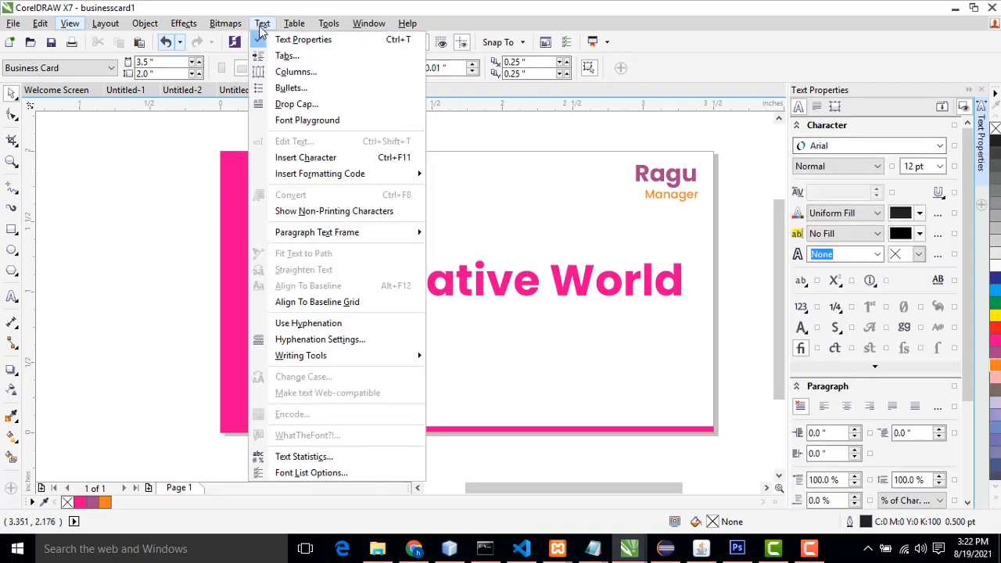
{"action": "left_click", "coordinate": [307, 158]}
{"action": "left_click", "coordinate": [262, 23]}
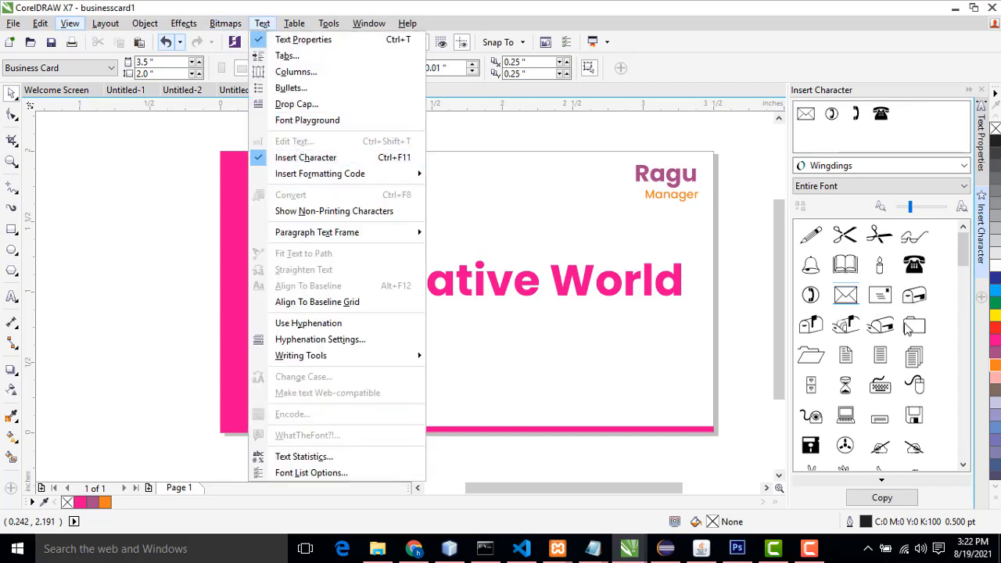
{"action": "left_click", "coordinate": [752, 294]}
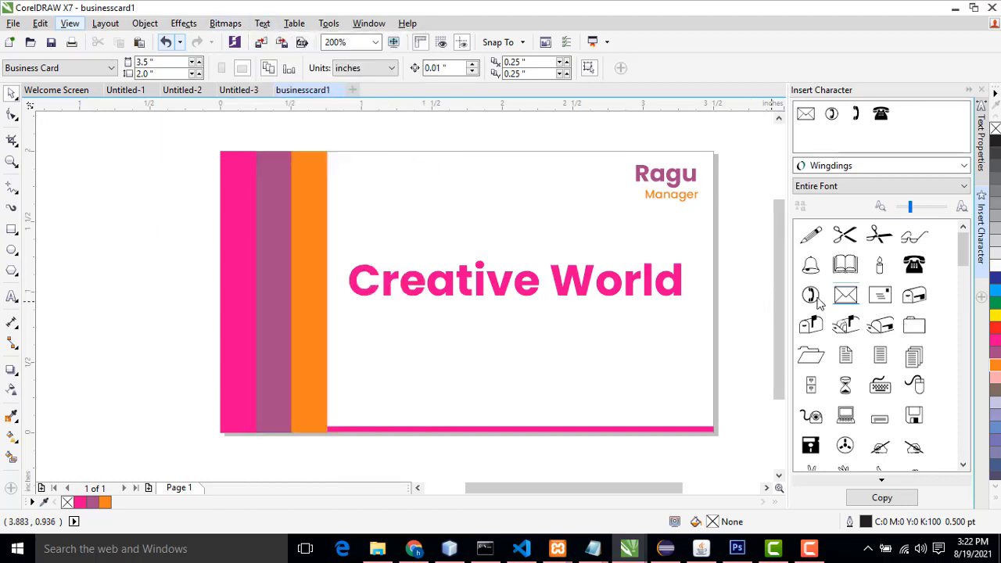
Step: Place the Wingdings telephone symbol on the card below the title and shrink it to about 0.19 inch
{"action": "left_click_drag", "start_coordinate": [811, 301], "coordinate": [558, 331]}
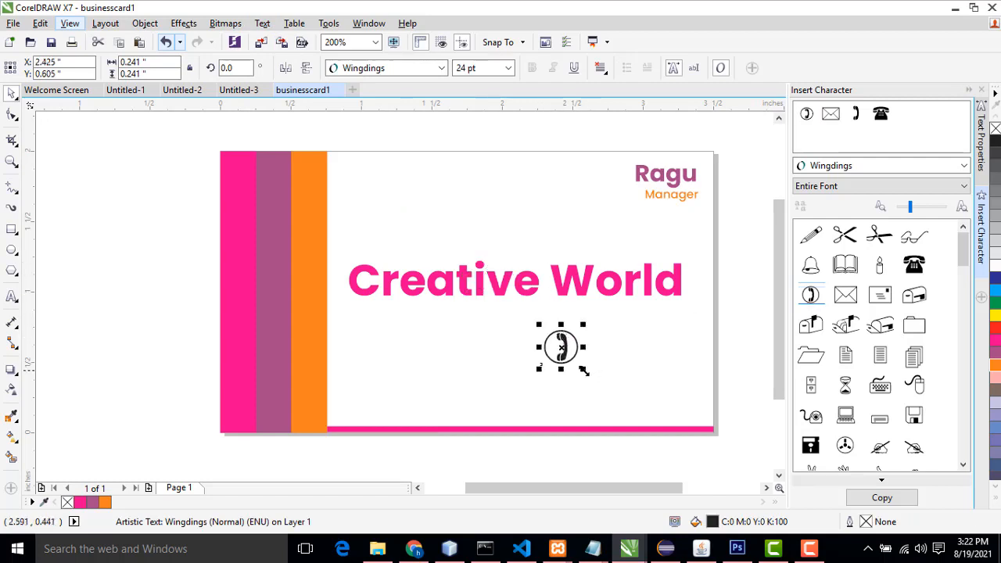
{"action": "left_click_drag", "start_coordinate": [579, 369], "coordinate": [577, 362]}
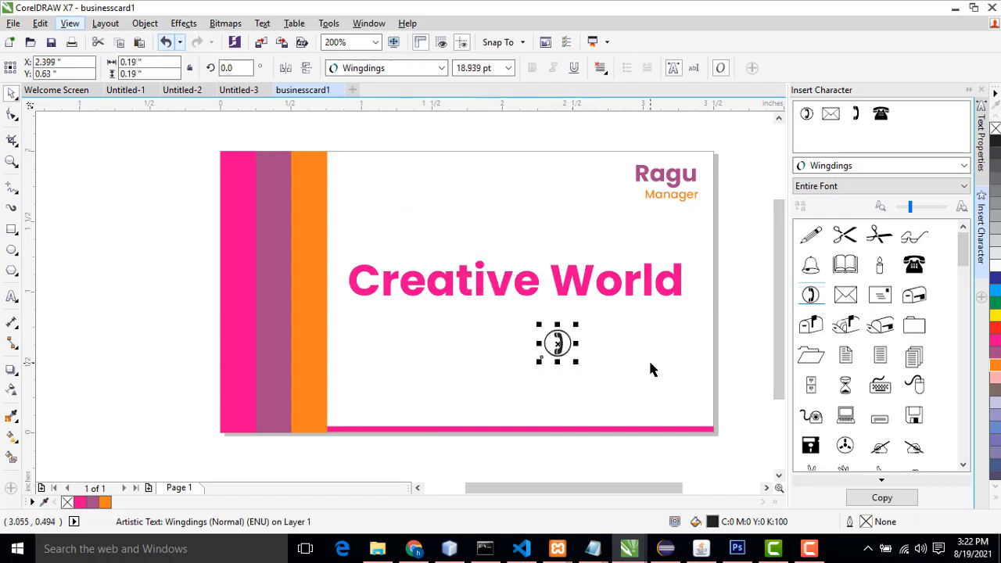
{"action": "scroll", "coordinate": [649, 370], "scroll_direction": "up", "scroll_amount": 2}
{"action": "scroll", "coordinate": [649, 370], "scroll_direction": "down", "scroll_amount": 2}
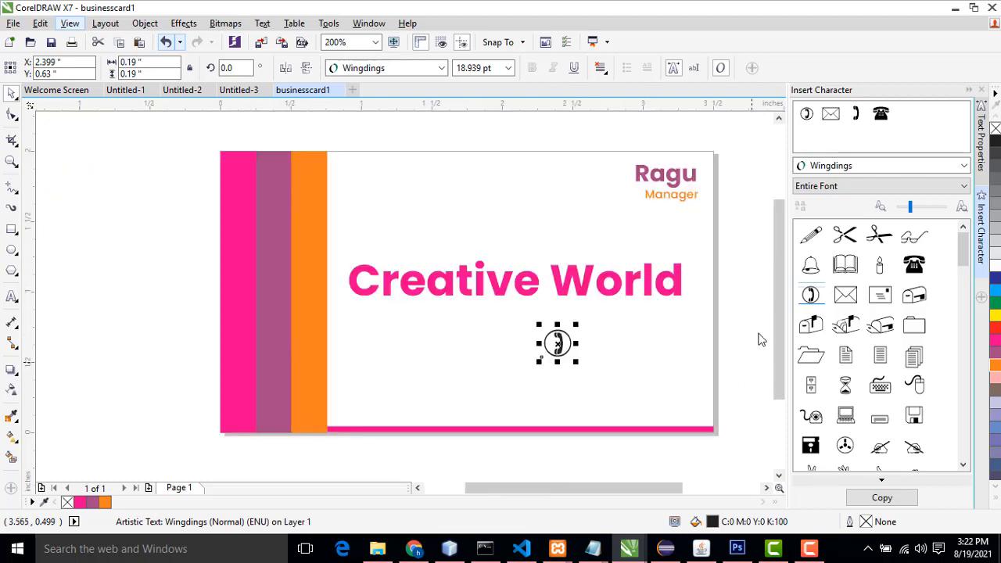
Step: Add artistic text with the contact phone number below the title
{"action": "left_click", "coordinate": [12, 297]}
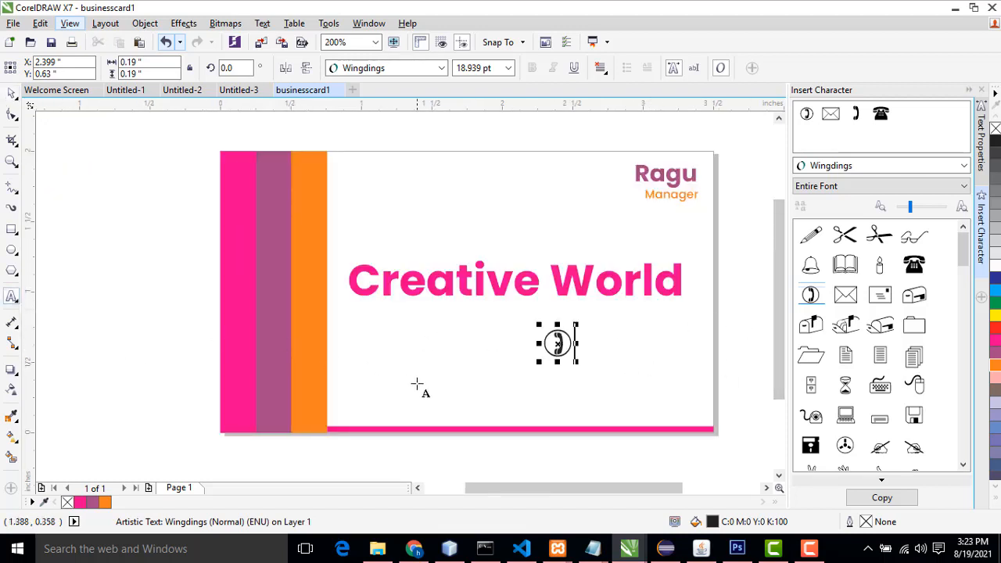
{"action": "left_click", "coordinate": [396, 366]}
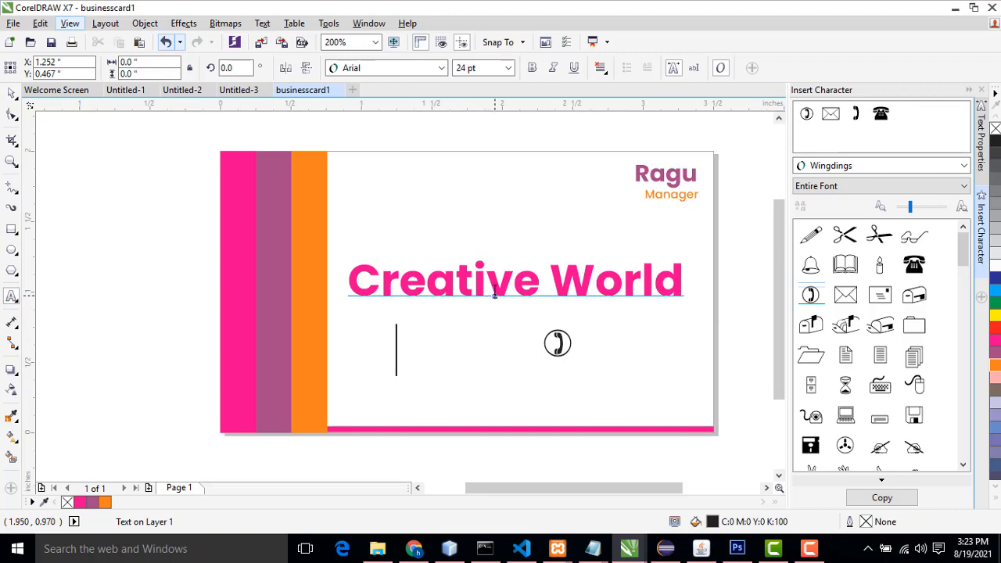
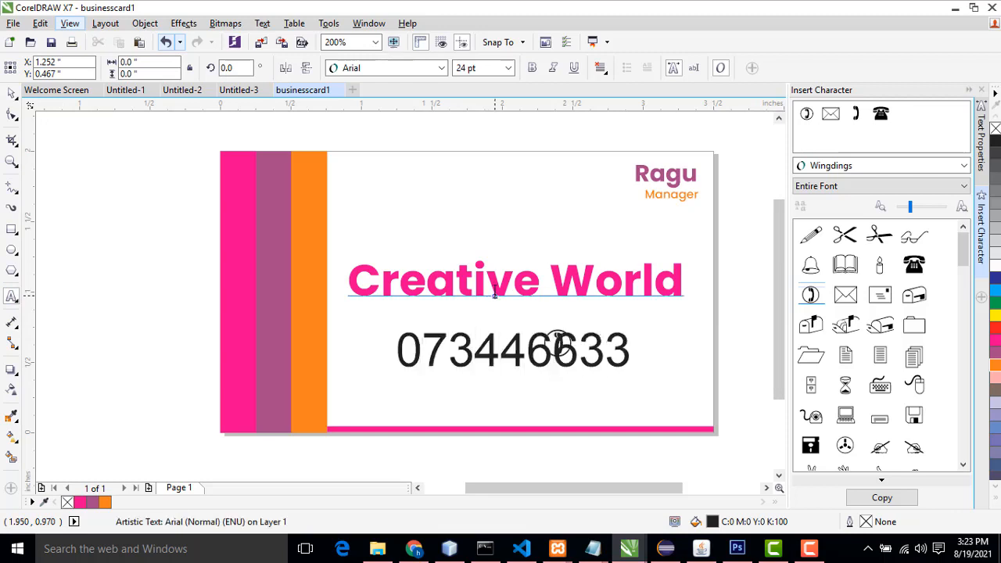
{"action": "key", "text": "ctrl+space"}
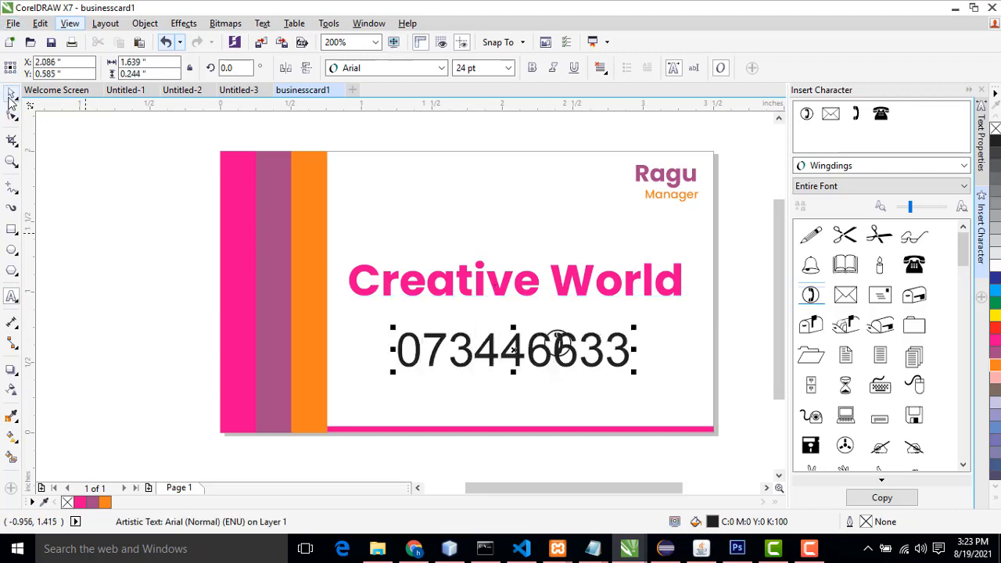
Step: Set the phone number's font to Poppins Bold at 8 pt
{"action": "left_click", "coordinate": [442, 68]}
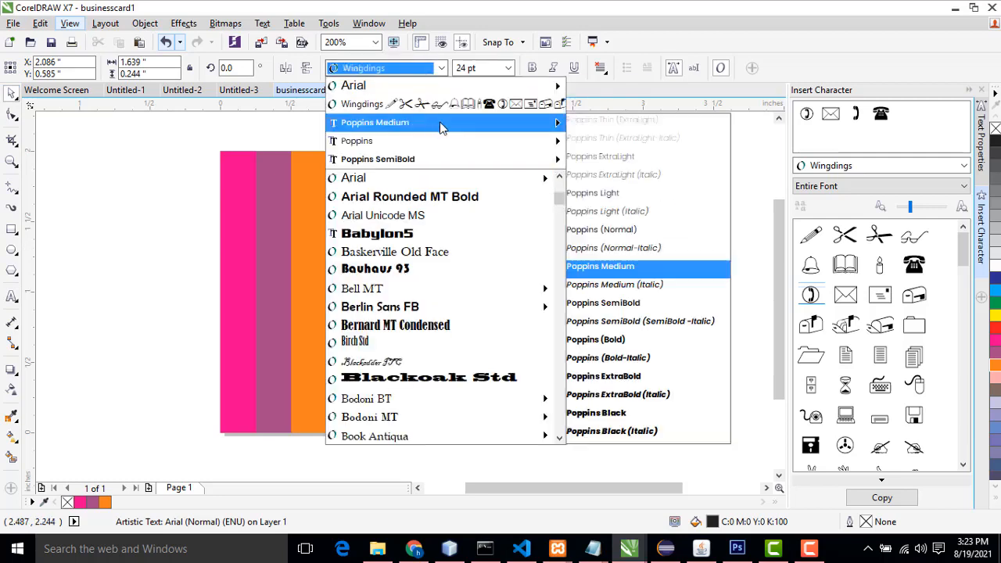
{"action": "mouse_move", "coordinate": [545, 140]}
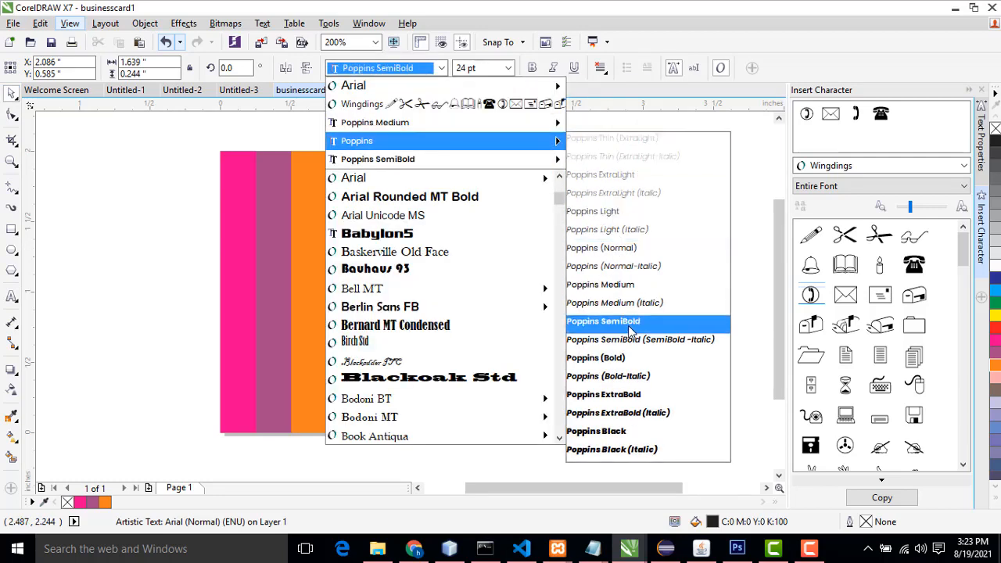
{"action": "left_click", "coordinate": [616, 359]}
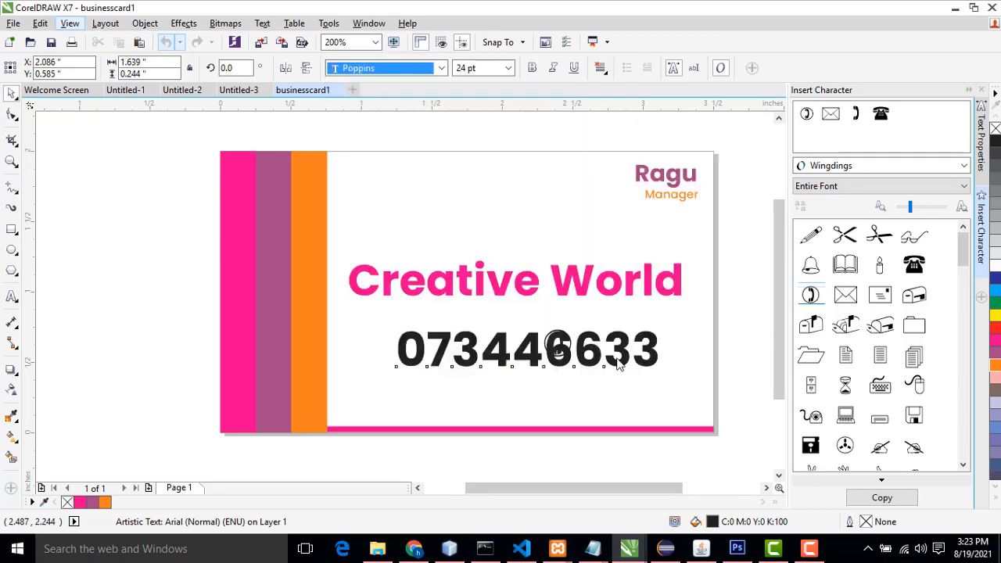
{"action": "left_click", "coordinate": [503, 68]}
{"action": "left_click", "coordinate": [509, 68]}
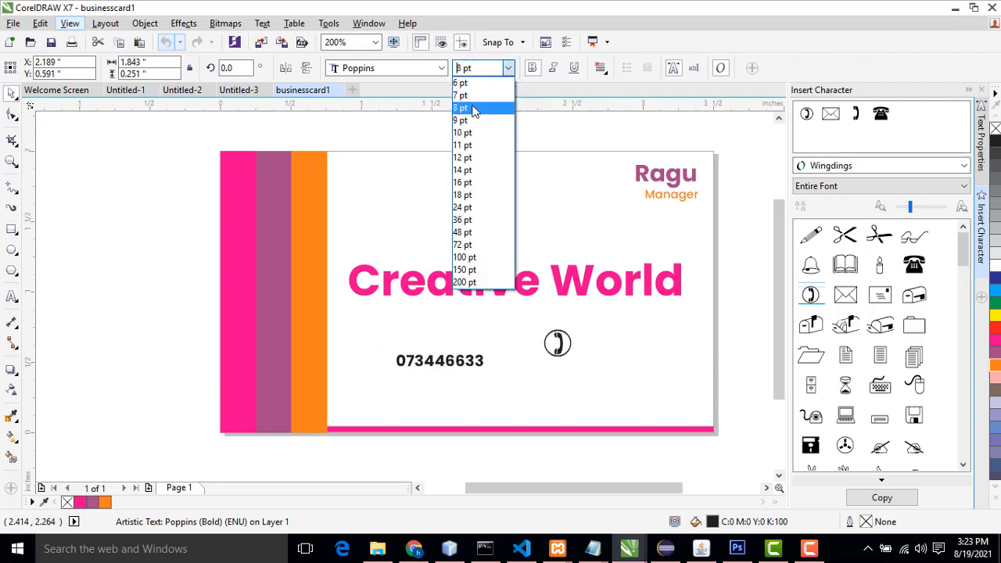
{"action": "left_click", "coordinate": [474, 109]}
Step: Move the phone number and telephone symbol side by side at the card's lower right
{"action": "left_click_drag", "start_coordinate": [440, 360], "coordinate": [664, 351]}
{"action": "left_click", "coordinate": [557, 343]}
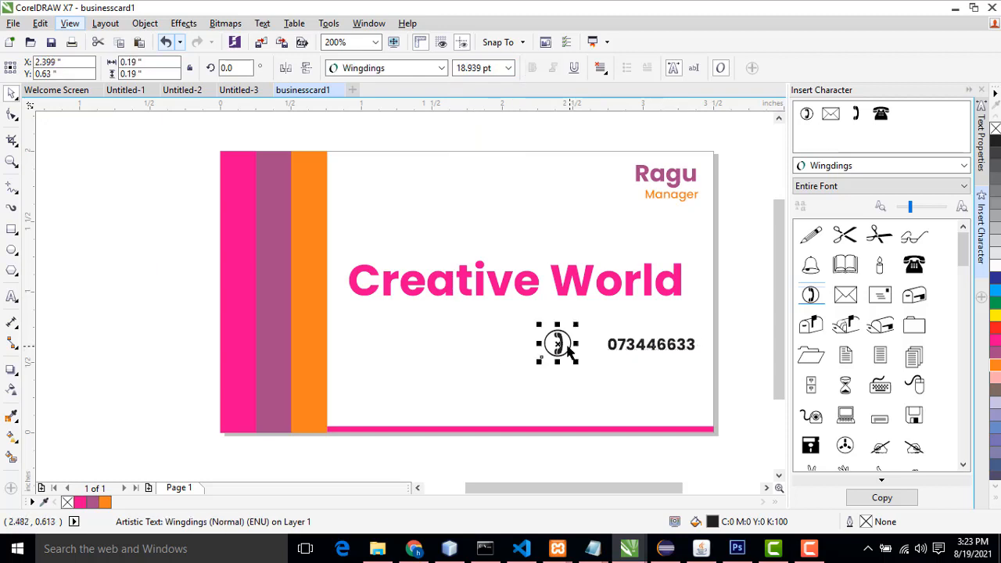
{"action": "left_click_drag", "start_coordinate": [557, 344], "coordinate": [587, 347]}
{"action": "left_click", "coordinate": [749, 356]}
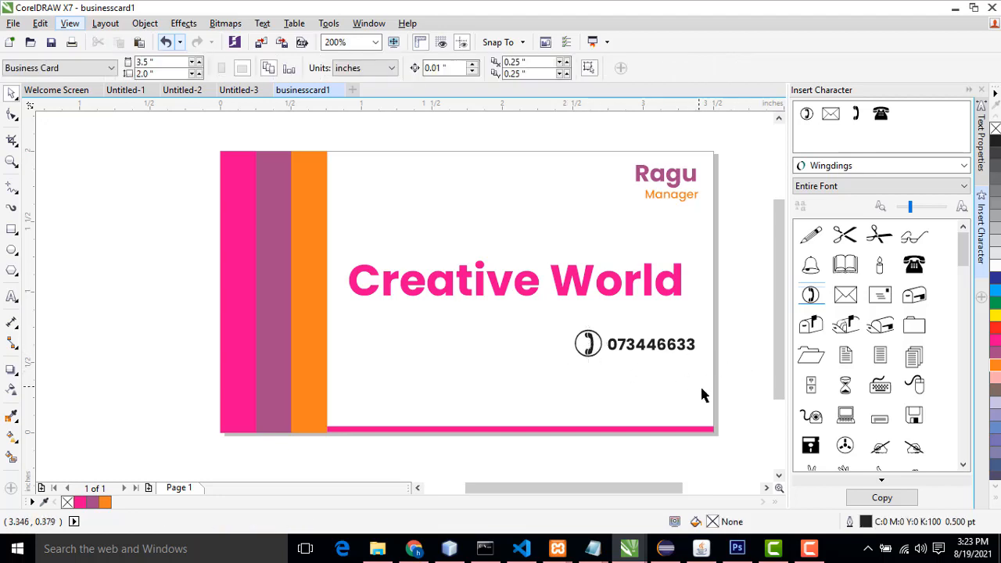
Step: Duplicate the telephone symbol and phone number just below the originals
{"action": "left_click_drag", "start_coordinate": [563, 327], "coordinate": [699, 368]}
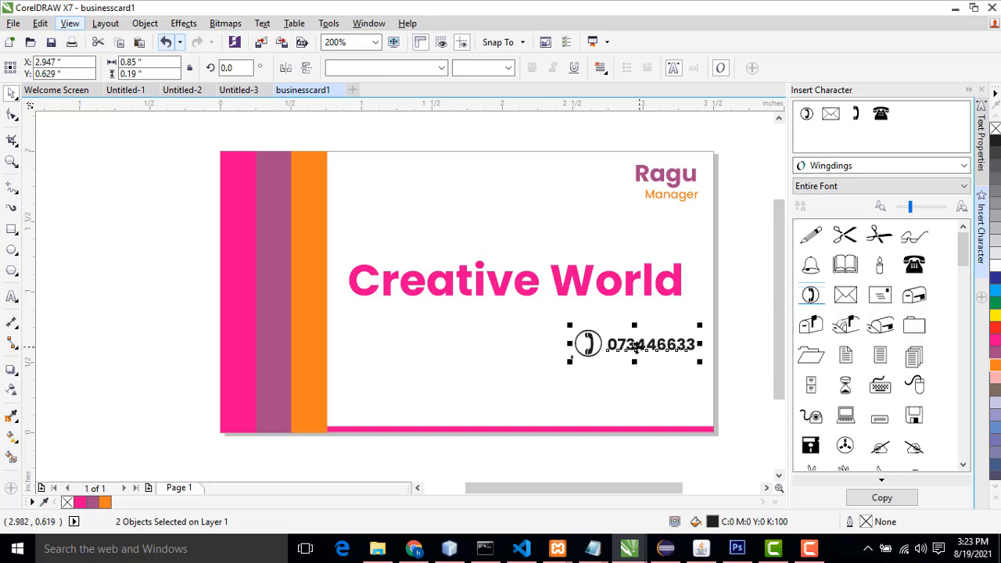
{"action": "left_click_drag", "start_coordinate": [628, 345], "coordinate": [625, 379]}
{"action": "right_click", "coordinate": [625, 379]}
{"action": "left_click", "coordinate": [623, 379]}
{"action": "key", "text": "ctrl+z"}
{"action": "left_click", "coordinate": [546, 343]}
{"action": "left_click_drag", "start_coordinate": [557, 320], "coordinate": [702, 365]}
{"action": "left_click_drag", "start_coordinate": [649, 347], "coordinate": [649, 381]}
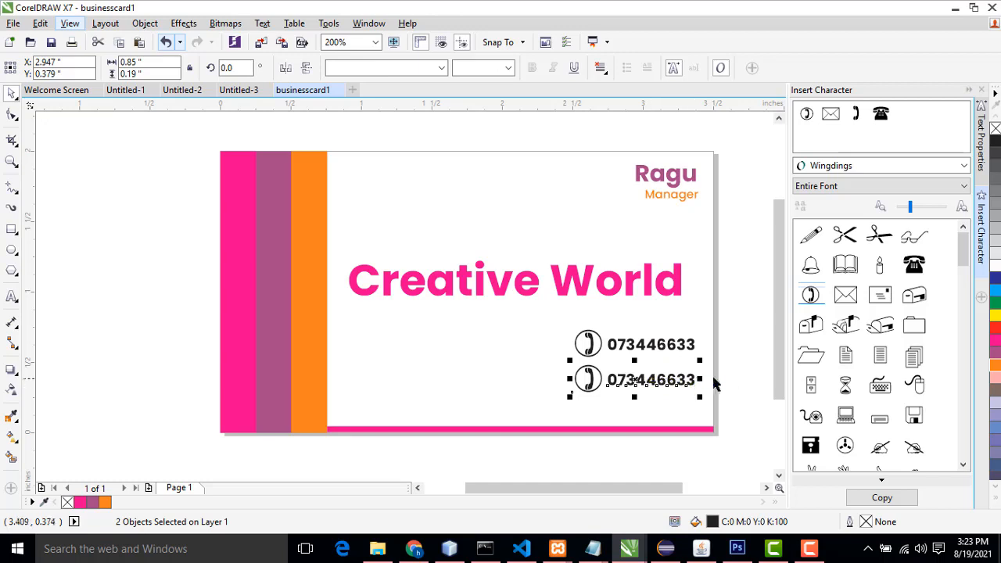
{"action": "left_click", "coordinate": [719, 382]}
Step: Replace the duplicated number's text with the contact e-mail address
{"action": "double_click", "coordinate": [609, 380]}
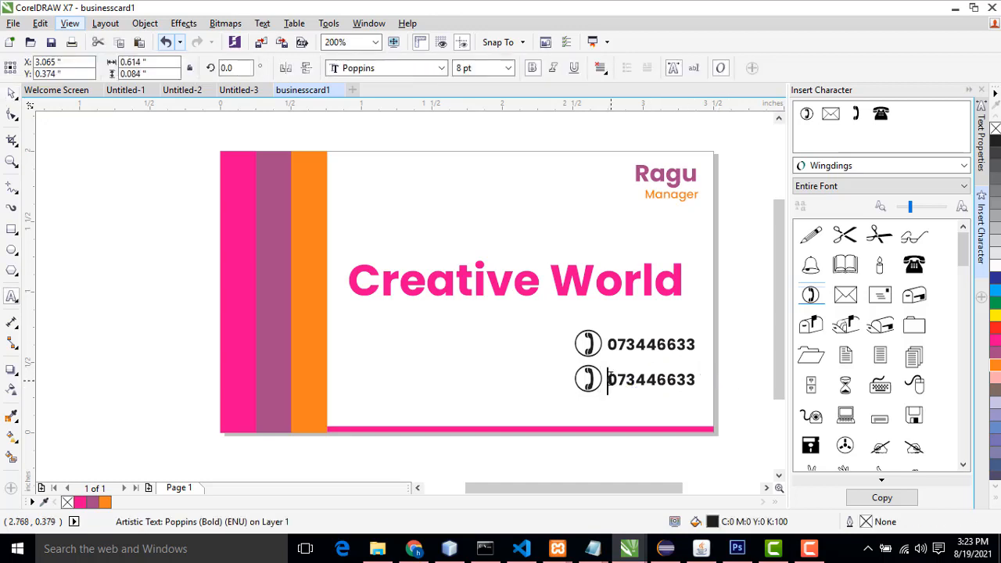
{"action": "left_click_drag", "start_coordinate": [609, 380], "coordinate": [698, 381]}
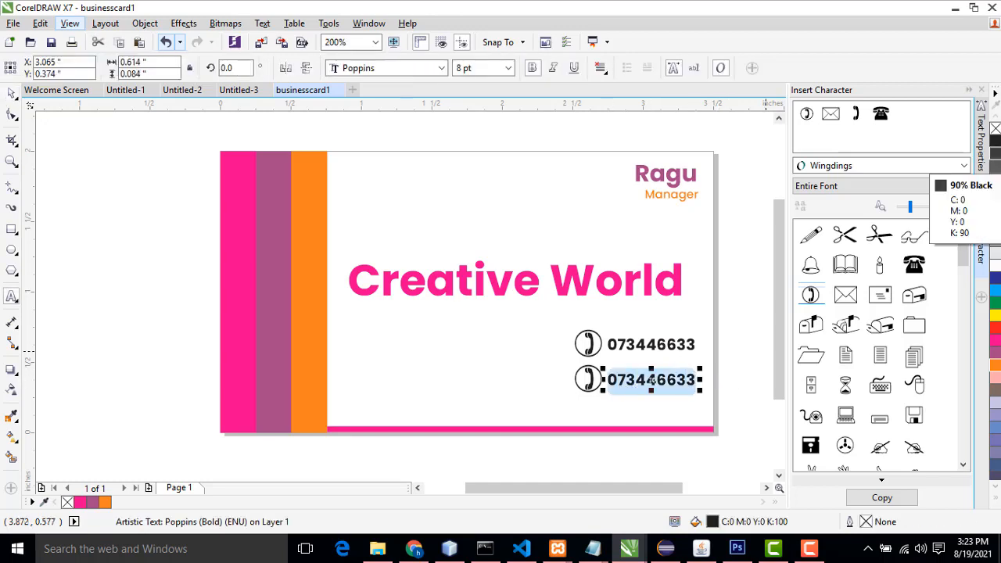
{"action": "type", "text": "abc"}
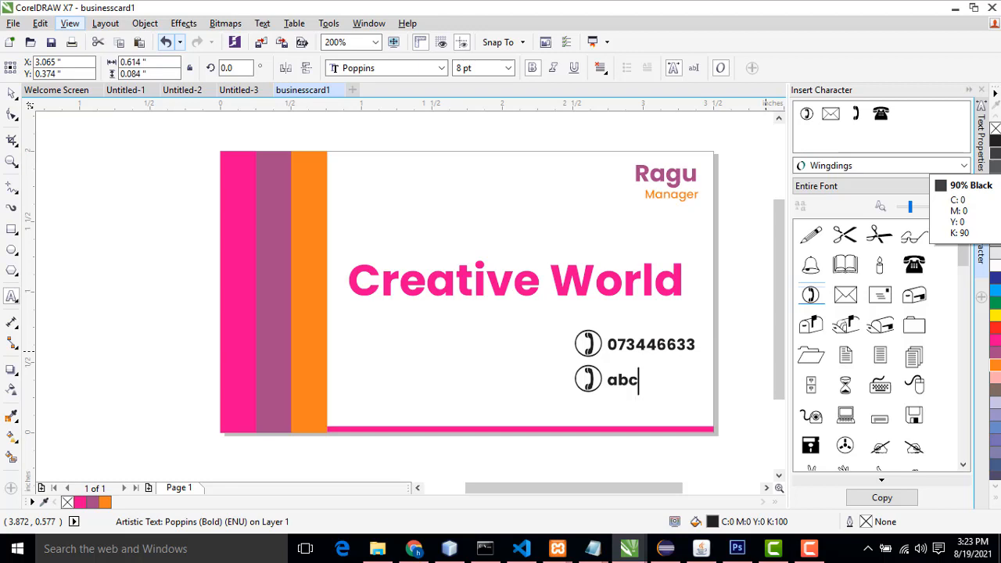
{"action": "type", "text": "@gma"}
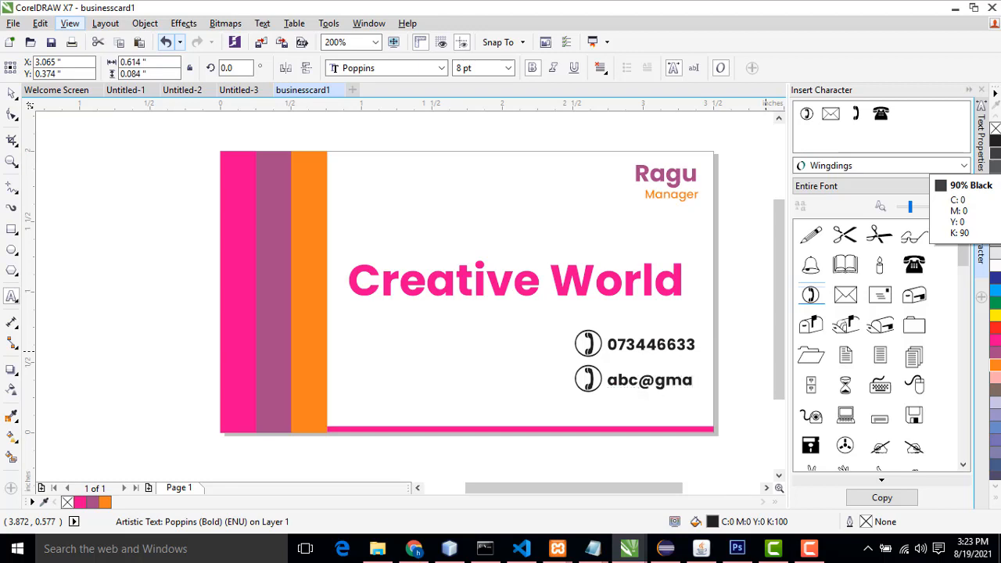
{"action": "type", "text": "il.com"}
{"action": "left_click", "coordinate": [11, 92]}
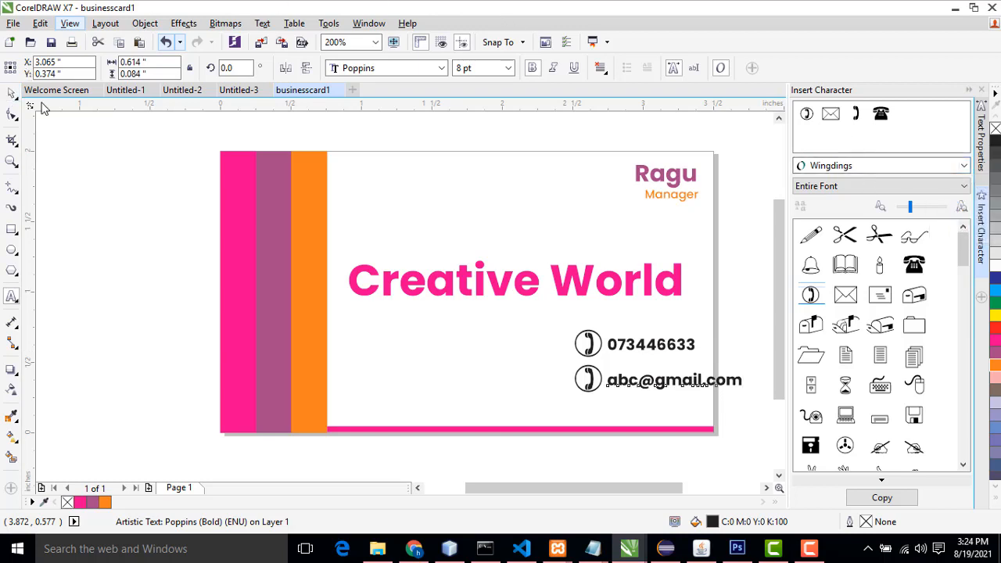
Step: Move the whole contact block left so it fits inside the card
{"action": "left_click_drag", "start_coordinate": [554, 324], "coordinate": [682, 397]}
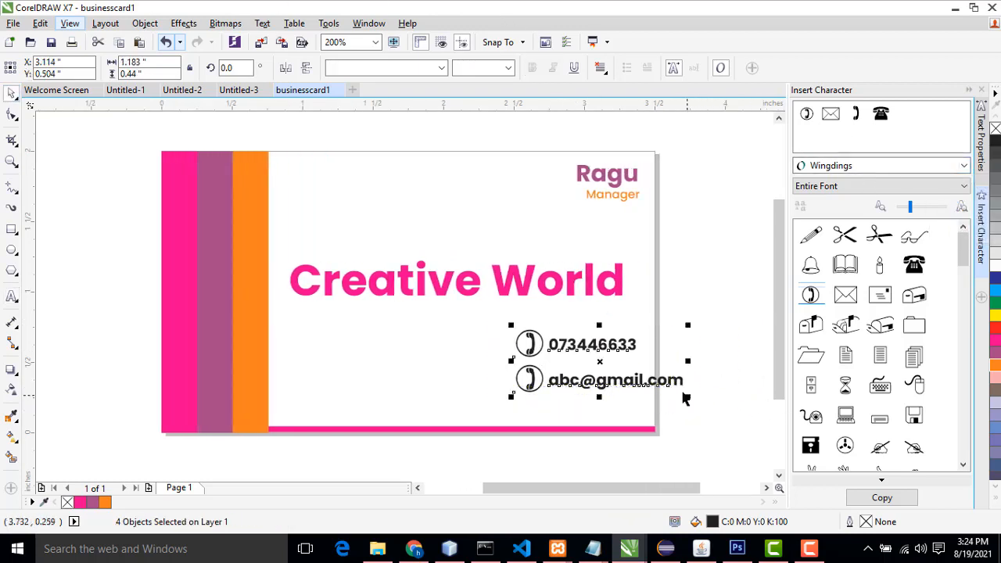
{"action": "left_click_drag", "start_coordinate": [492, 318], "coordinate": [641, 377]}
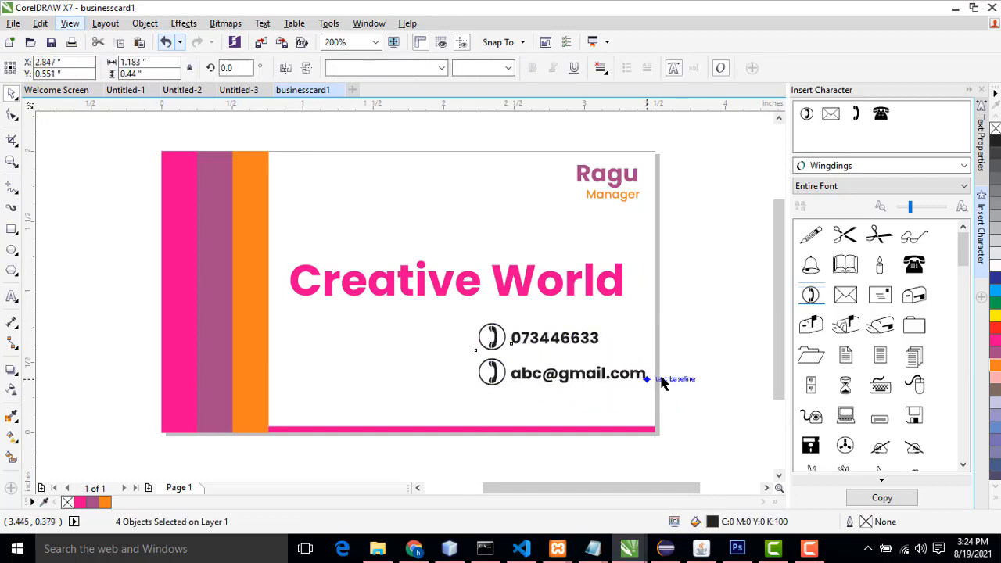
{"action": "left_click", "coordinate": [688, 377]}
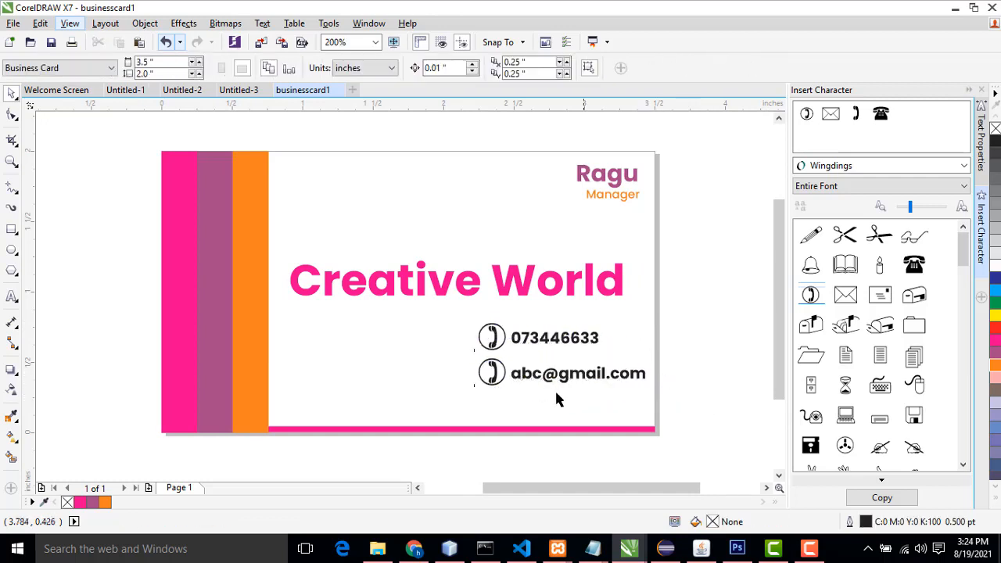
Step: Replace the lower telephone symbol with a Wingdings envelope symbol beside the e-mail address
{"action": "left_click", "coordinate": [492, 374]}
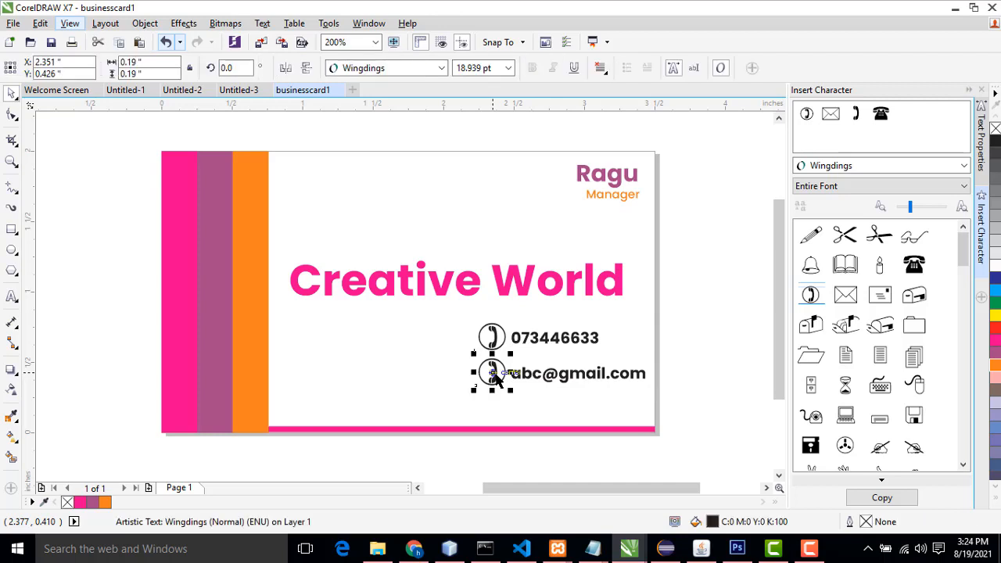
{"action": "key", "text": "Delete"}
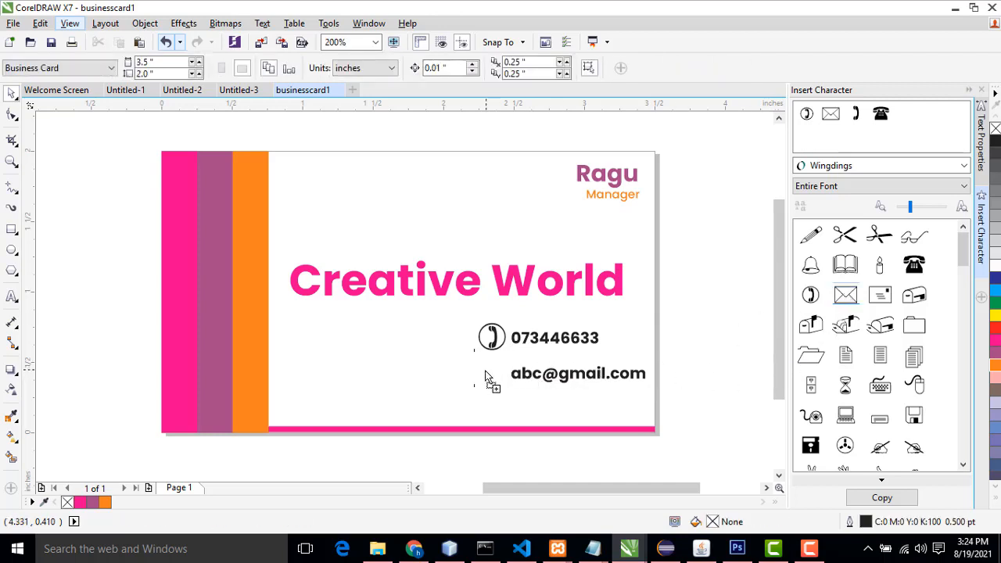
{"action": "left_click_drag", "start_coordinate": [485, 376], "coordinate": [502, 373]}
{"action": "left_click_drag", "start_coordinate": [539, 331], "coordinate": [499, 368]}
{"action": "left_click", "coordinate": [505, 355]}
{"action": "left_click", "coordinate": [671, 351]}
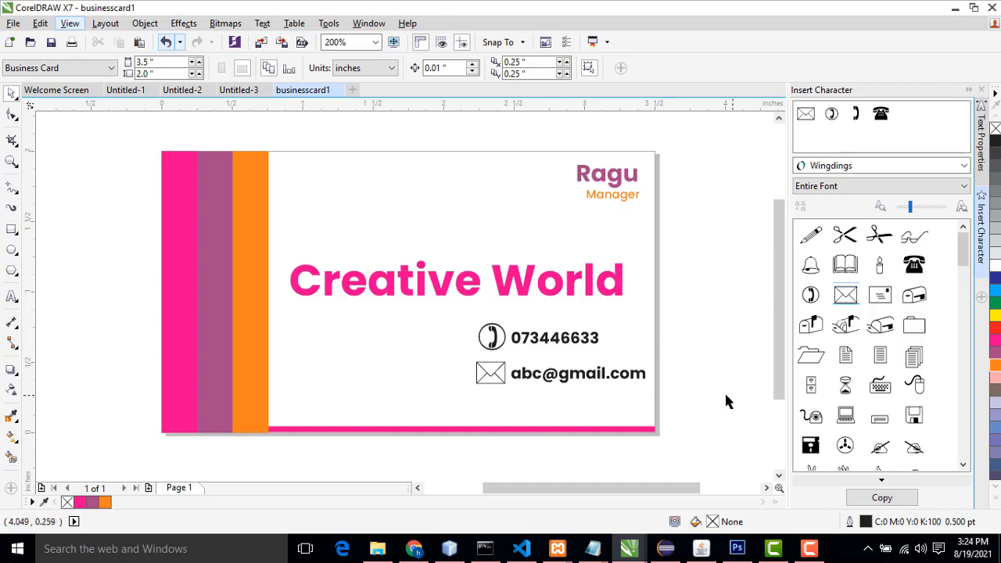
Step: Set the e-mail address text size to 7 pt
{"action": "left_click", "coordinate": [548, 383]}
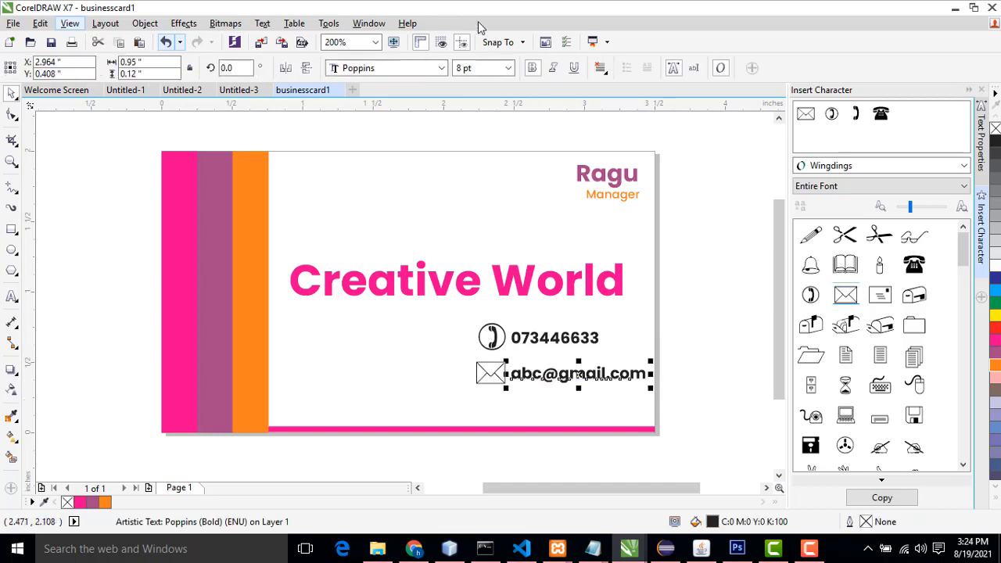
{"action": "left_click", "coordinate": [508, 68]}
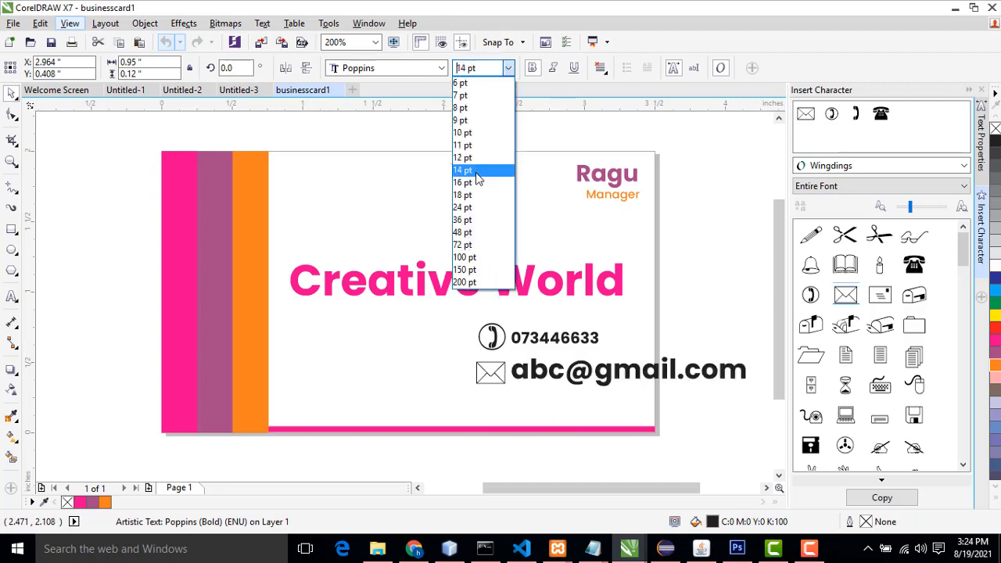
{"action": "left_click", "coordinate": [479, 107]}
Step: Set the phone number's text size to 6 pt
{"action": "key", "text": "Tab"}
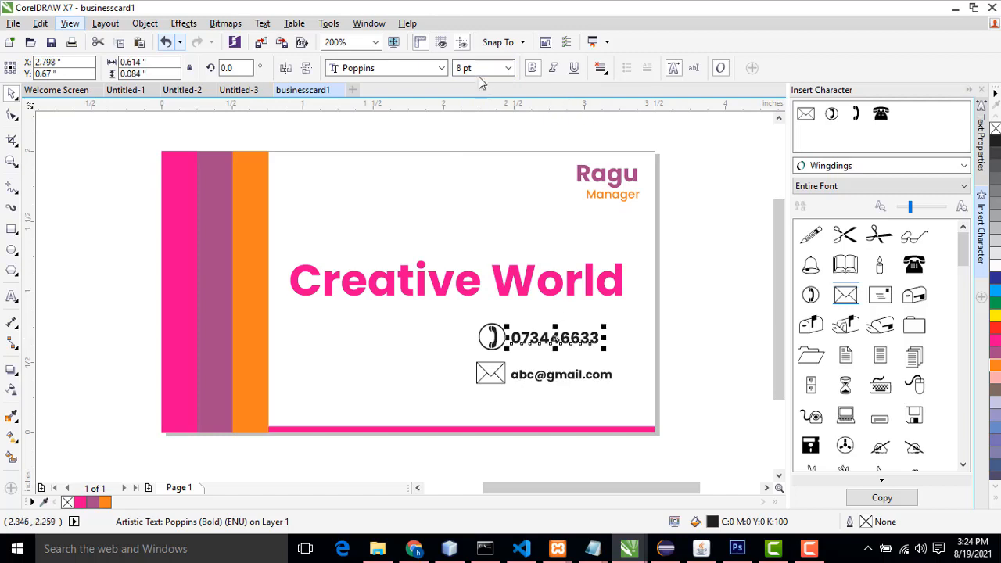
{"action": "left_click", "coordinate": [509, 68]}
{"action": "left_click", "coordinate": [494, 84]}
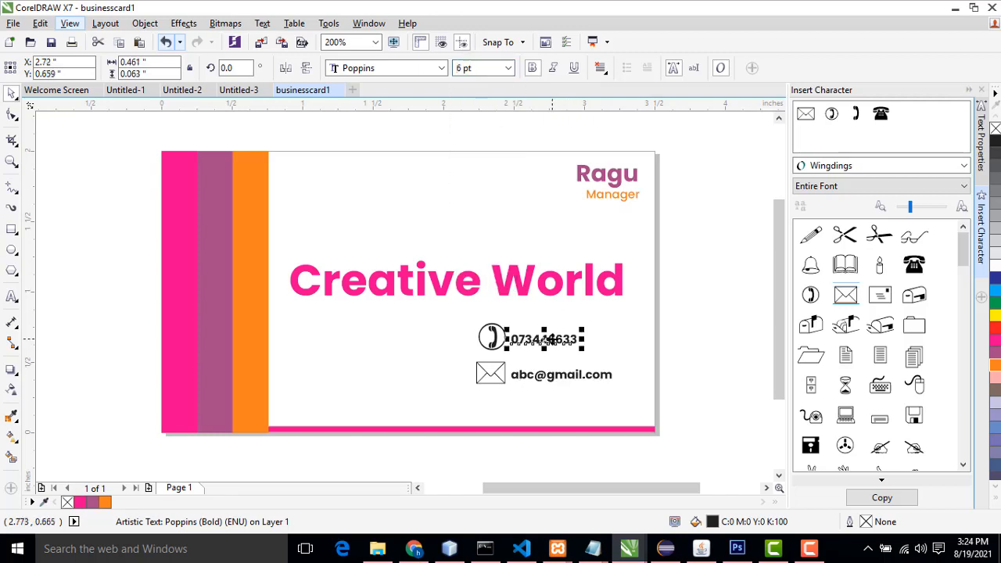
Step: Move the phone number up and left so it sits beside the telephone symbol
{"action": "left_click_drag", "start_coordinate": [544, 340], "coordinate": [509, 322]}
{"action": "left_click", "coordinate": [507, 327]}
{"action": "left_click", "coordinate": [504, 331]}
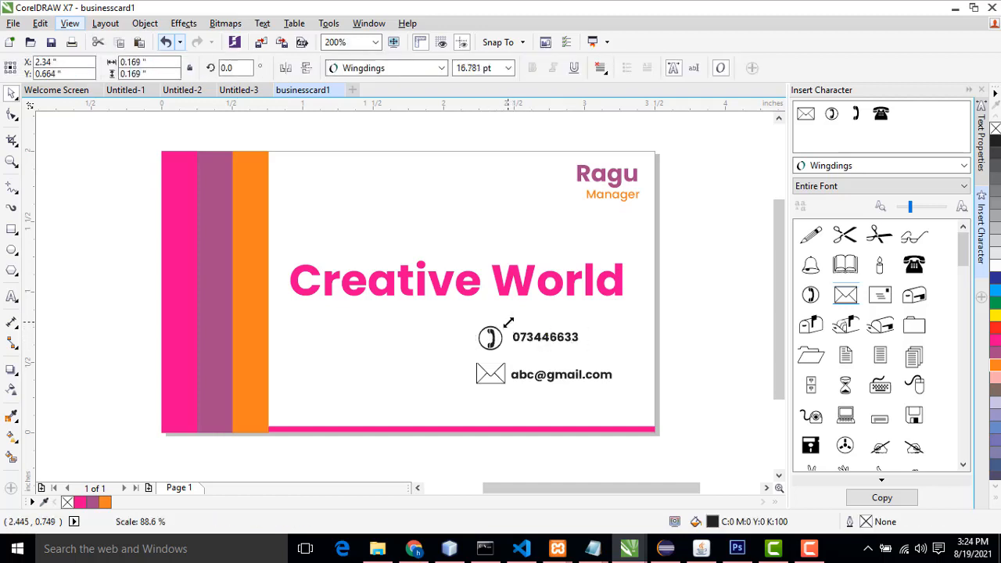
Step: Slightly resize the envelope symbol beside the e-mail address
{"action": "left_click", "coordinate": [504, 370]}
{"action": "left_click", "coordinate": [497, 374]}
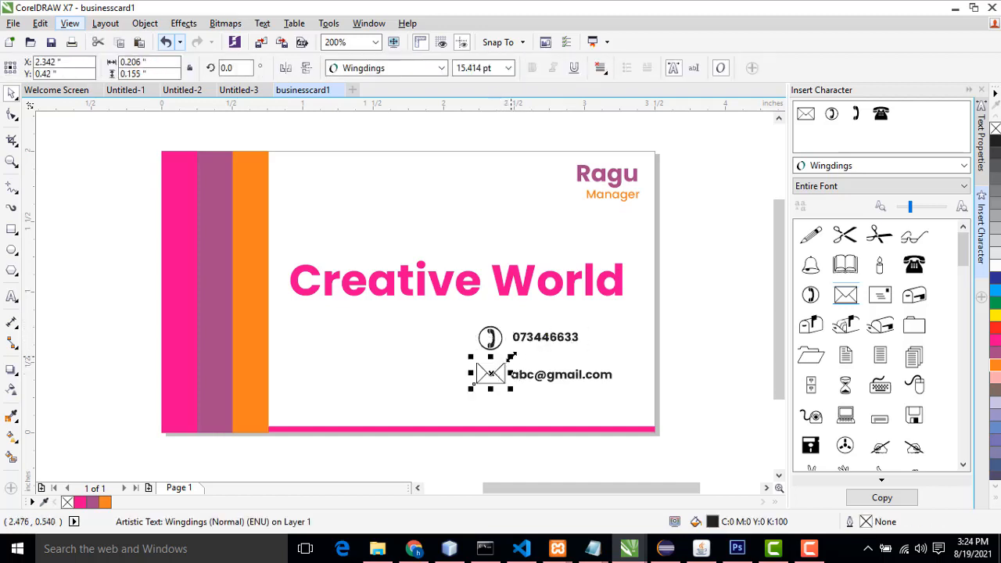
{"action": "left_click_drag", "start_coordinate": [512, 356], "coordinate": [510, 362]}
{"action": "left_click", "coordinate": [728, 329]}
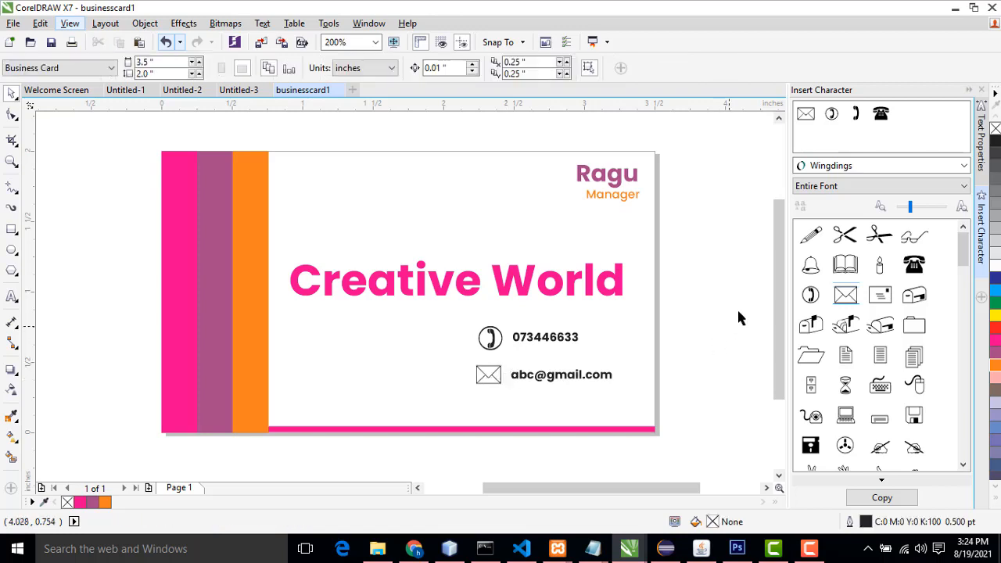
{"action": "left_click", "coordinate": [12, 298]}
{"action": "left_click", "coordinate": [375, 416]}
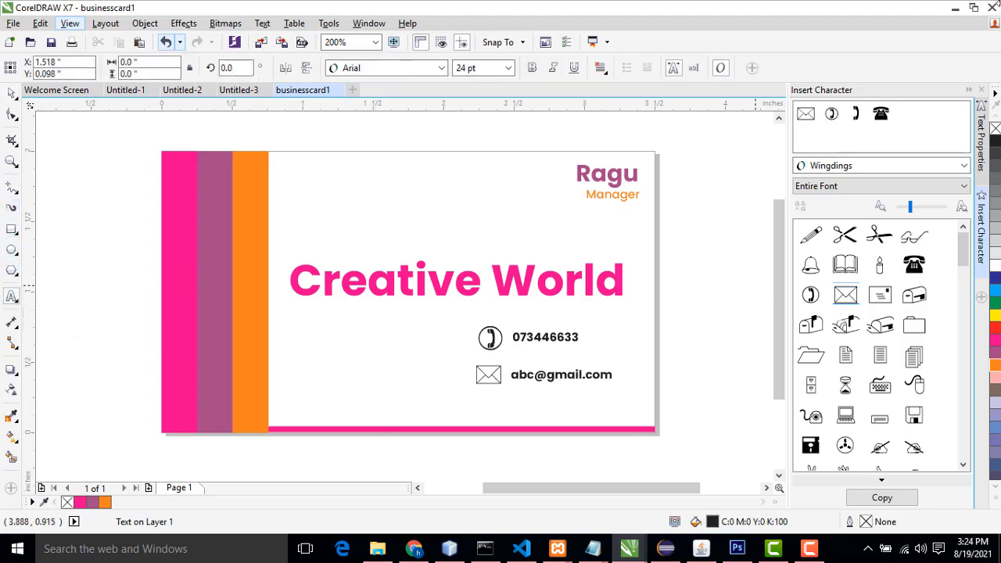
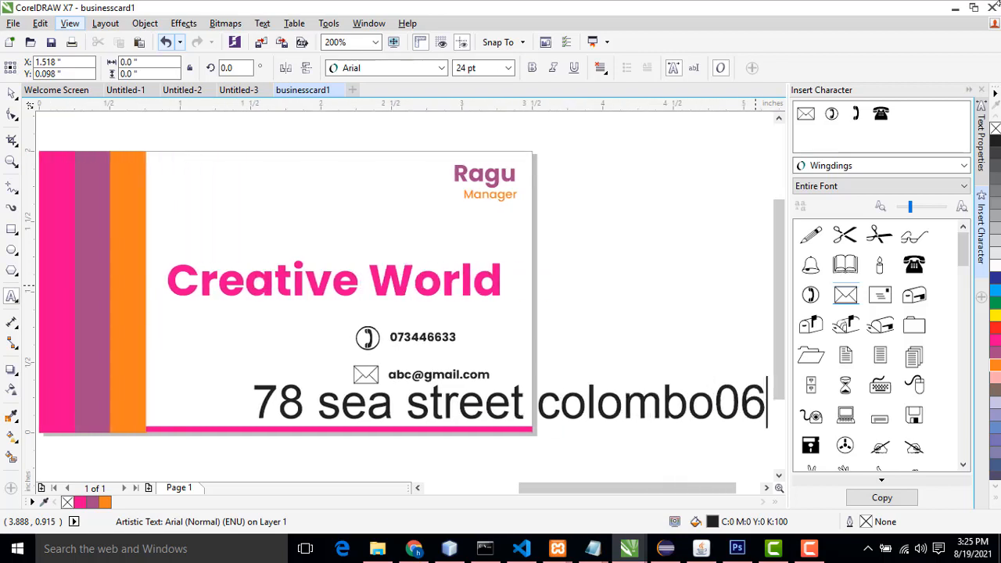
{"action": "key", "text": "Left"}
{"action": "key", "text": "Left"}
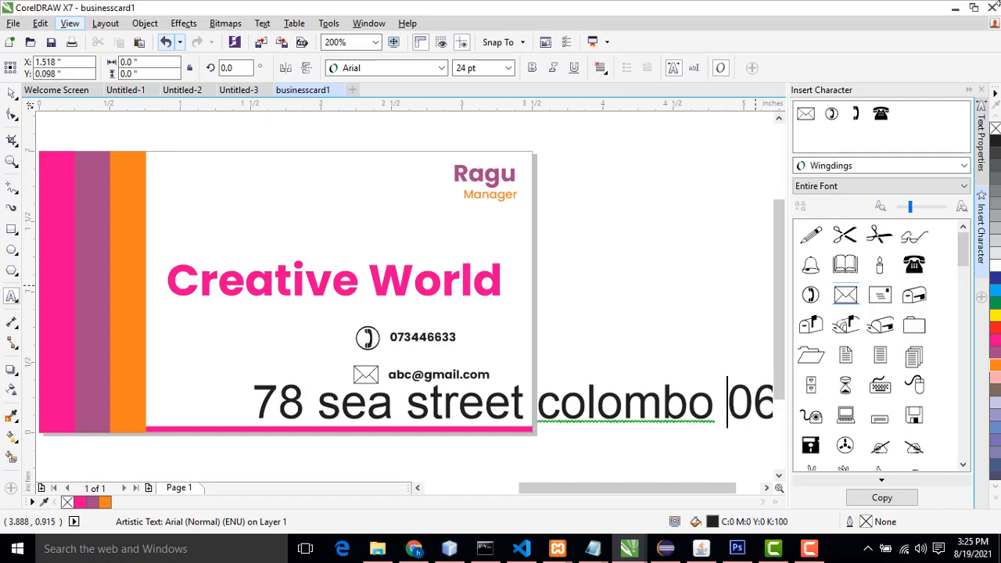
Step: Set the address text's font to Poppins Medium
{"action": "left_click", "coordinate": [12, 92]}
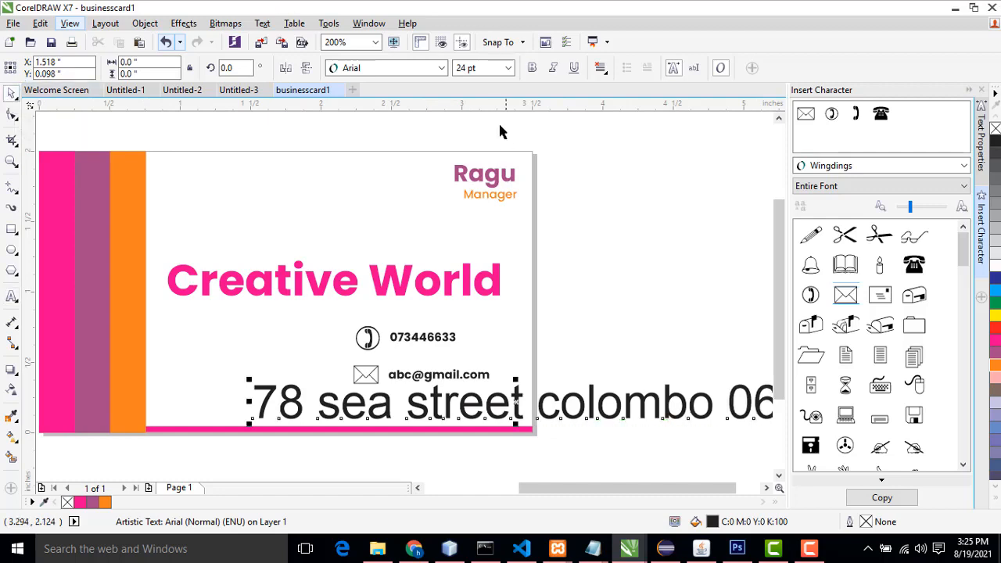
{"action": "left_click", "coordinate": [441, 68]}
{"action": "mouse_move", "coordinate": [433, 142]}
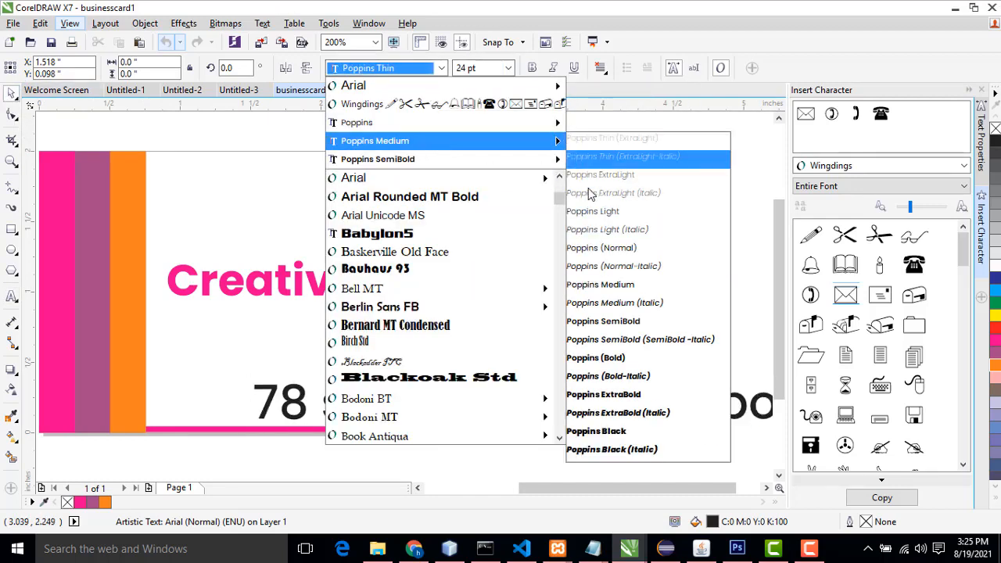
{"action": "left_click", "coordinate": [614, 286]}
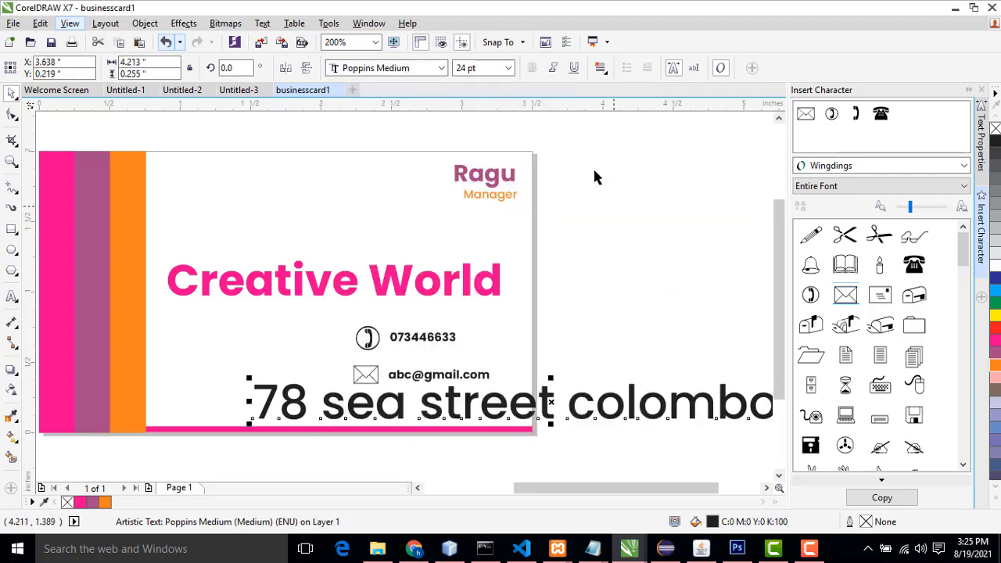
Step: Set the address text size to 8 pt
{"action": "left_click", "coordinate": [508, 69]}
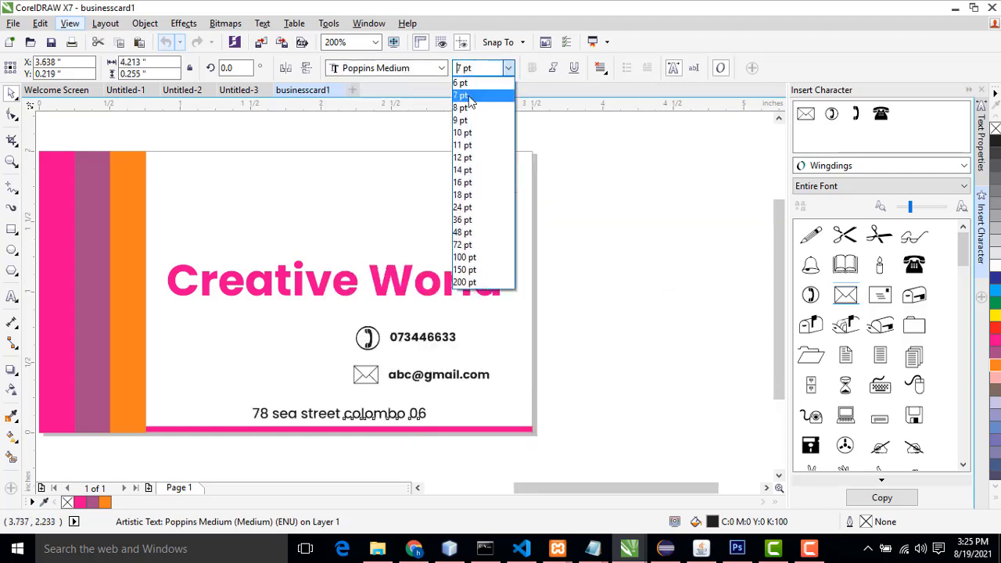
{"action": "left_click", "coordinate": [470, 95]}
{"action": "left_click", "coordinate": [507, 69]}
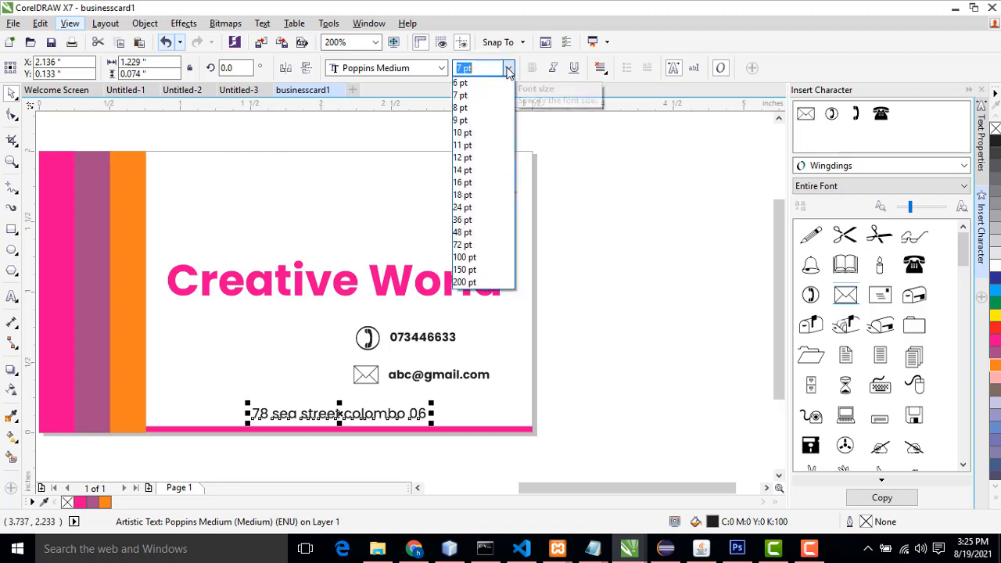
{"action": "left_click", "coordinate": [473, 108]}
Step: Move the address text left along the card's bottom edge
{"action": "left_click_drag", "start_coordinate": [423, 417], "coordinate": [394, 418]}
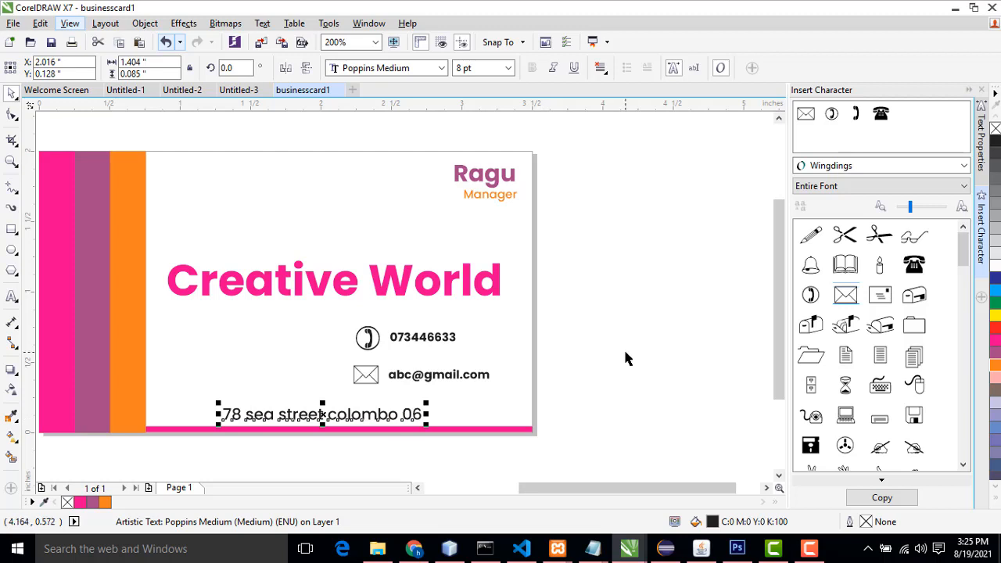
{"action": "left_click", "coordinate": [515, 397]}
{"action": "scroll", "coordinate": [596, 378], "scroll_direction": "down", "scroll_amount": 1}
{"action": "scroll", "coordinate": [512, 395], "scroll_direction": "up", "scroll_amount": 1}
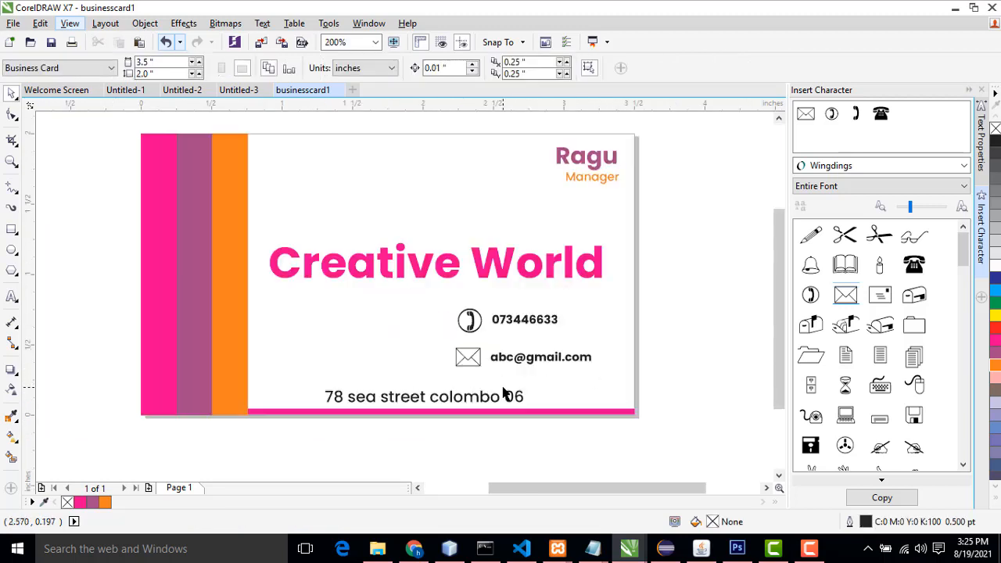
Step: Set the address text size to 6 pt and shift it right under the contact details
{"action": "left_click", "coordinate": [443, 401]}
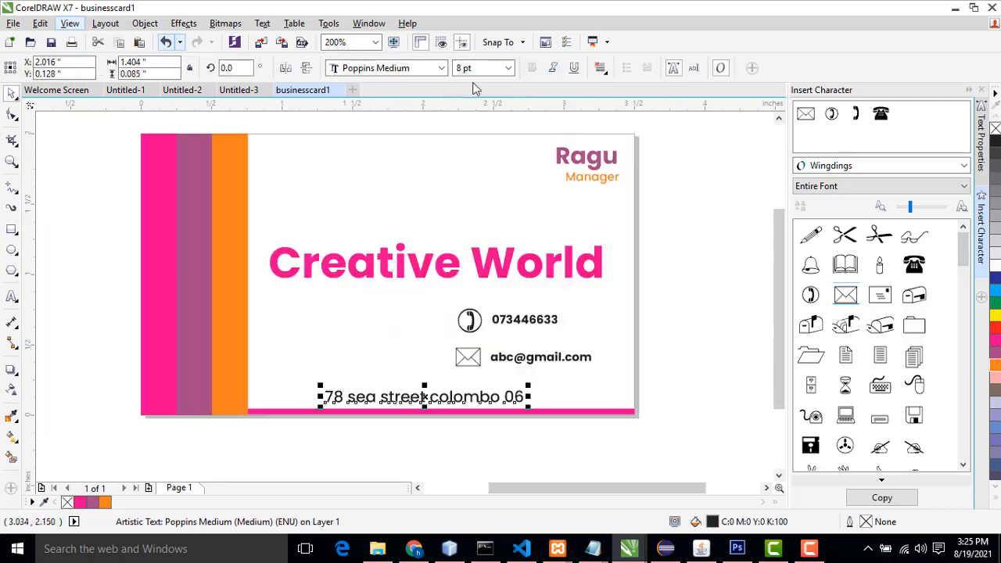
{"action": "left_click", "coordinate": [692, 276]}
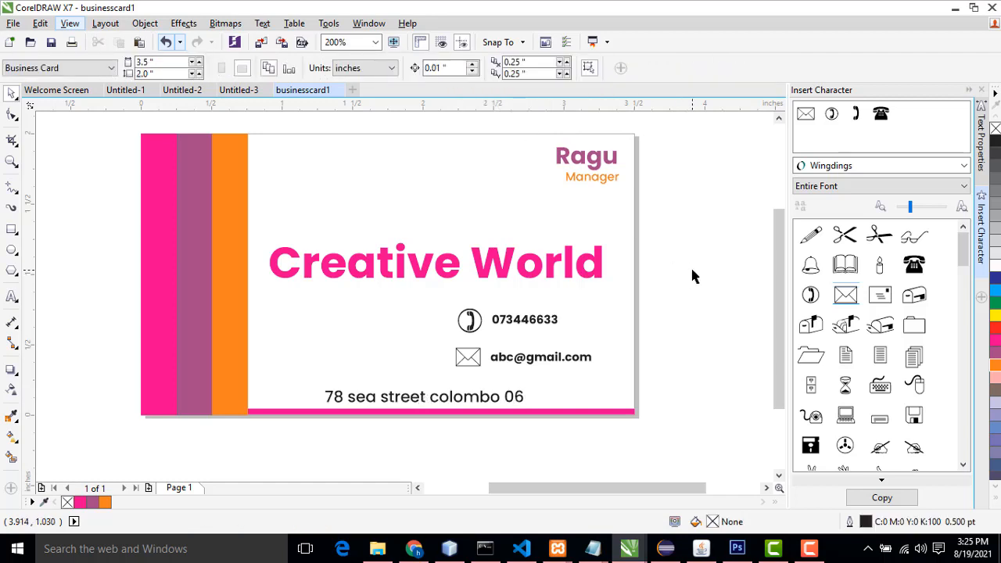
{"action": "left_click", "coordinate": [453, 399]}
{"action": "left_click", "coordinate": [507, 69]}
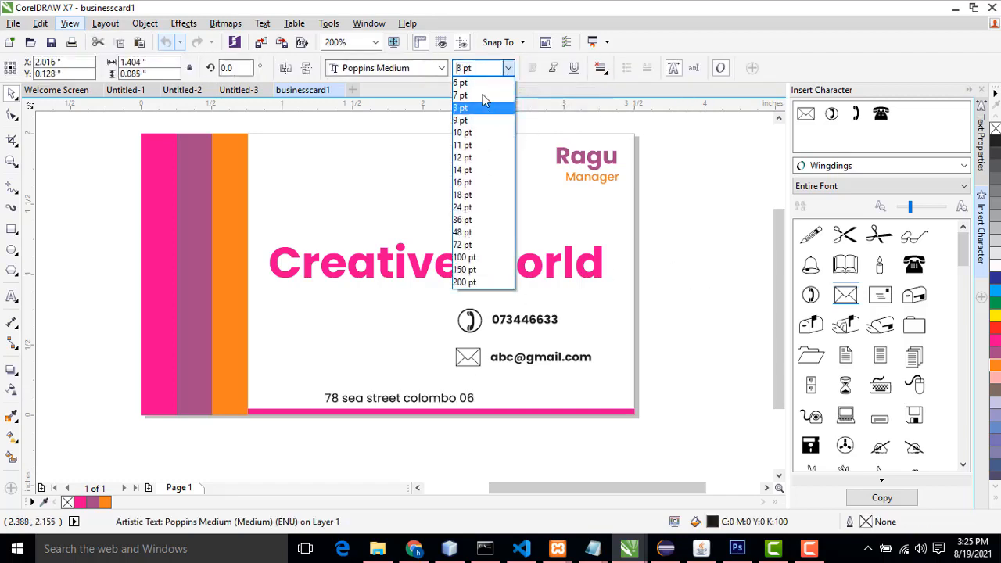
{"action": "left_click", "coordinate": [482, 92]}
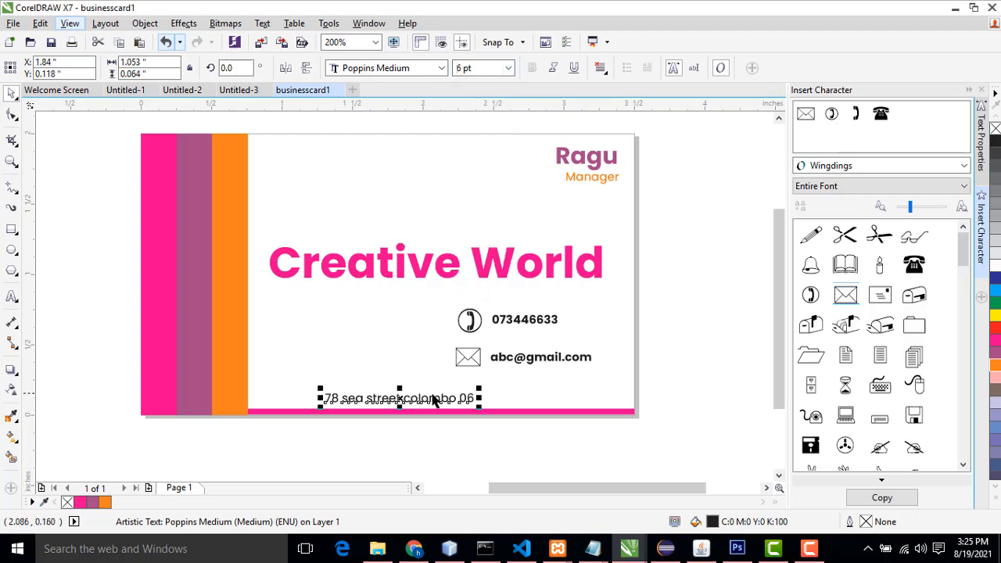
{"action": "left_click_drag", "start_coordinate": [414, 395], "coordinate": [451, 400]}
{"action": "left_click", "coordinate": [683, 368]}
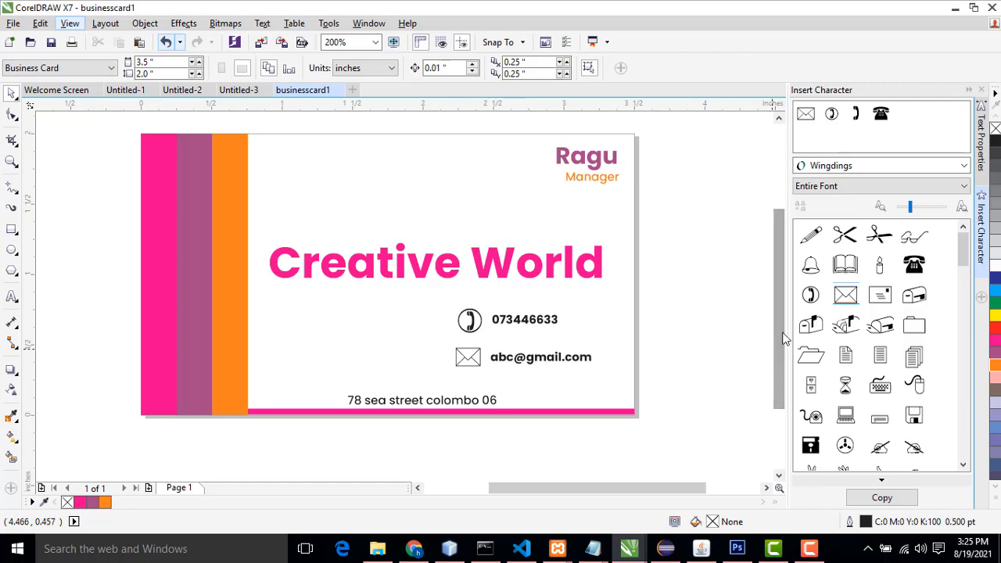
Step: Move the Creative World title slightly up
{"action": "left_click", "coordinate": [529, 269]}
{"action": "left_click_drag", "start_coordinate": [529, 269], "coordinate": [526, 247]}
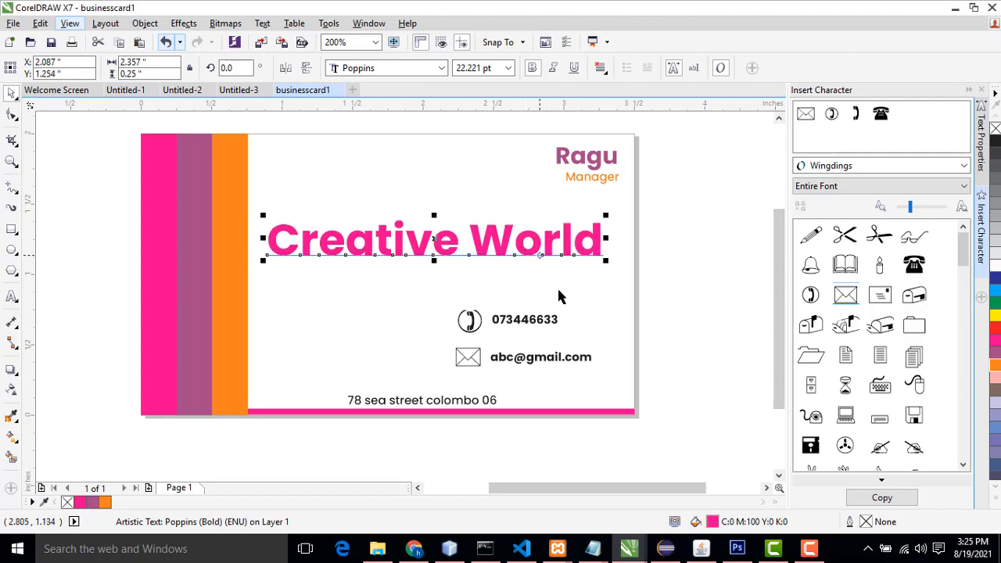
{"action": "left_click", "coordinate": [643, 302]}
Step: Move the phone and e-mail lines together slightly up and to the right
{"action": "scroll", "coordinate": [485, 378], "scroll_direction": "up", "scroll_amount": 2}
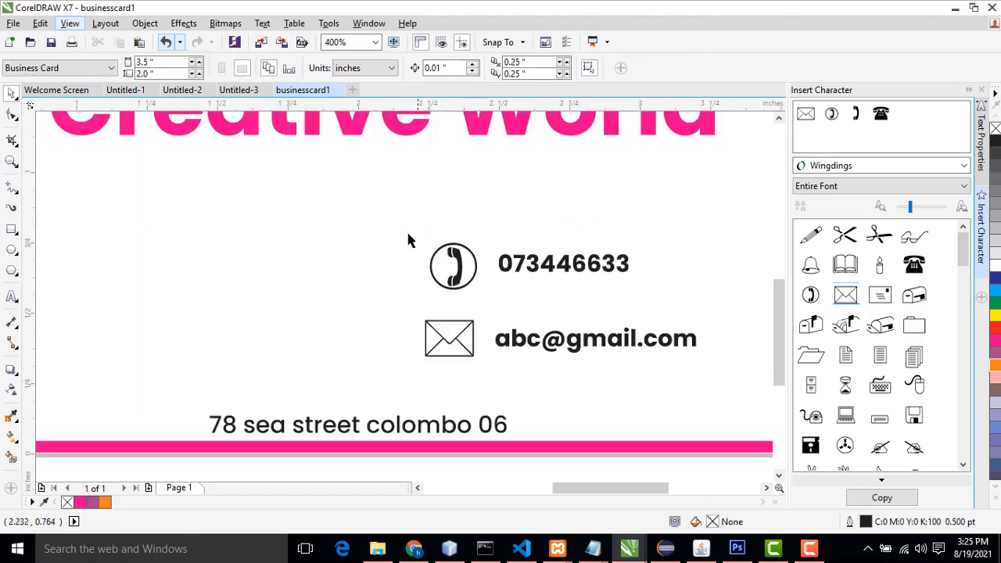
{"action": "left_click_drag", "start_coordinate": [407, 234], "coordinate": [669, 372]}
{"action": "left_click_drag", "start_coordinate": [651, 338], "coordinate": [690, 296]}
{"action": "key", "text": "Escape"}
{"action": "scroll", "coordinate": [559, 454], "scroll_direction": "down", "scroll_amount": 2}
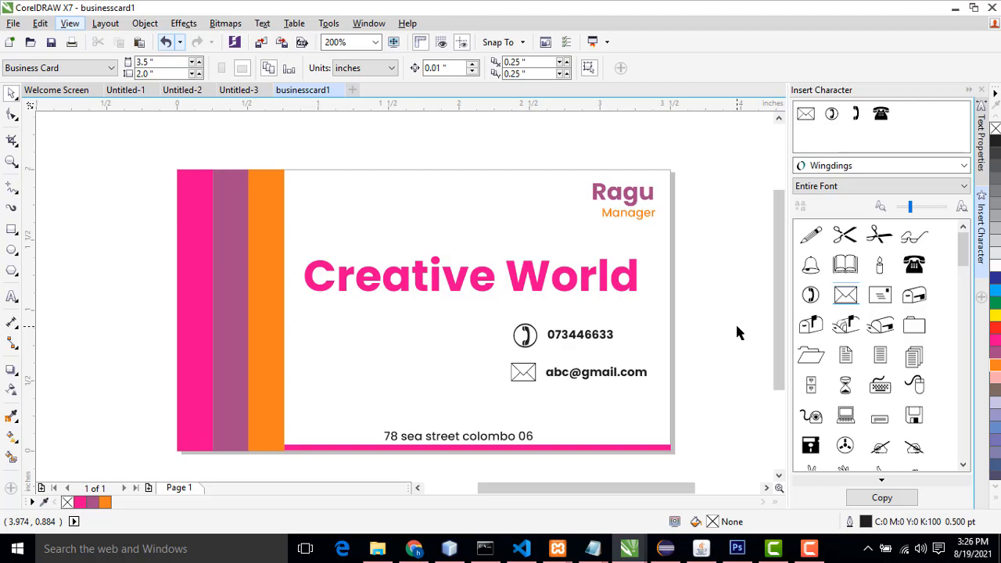
Step: Switch between the Untitled-3 card and businesscard1 to compare the two designs
{"action": "left_click", "coordinate": [802, 554]}
{"action": "left_click", "coordinate": [626, 343]}
{"action": "left_click", "coordinate": [238, 90]}
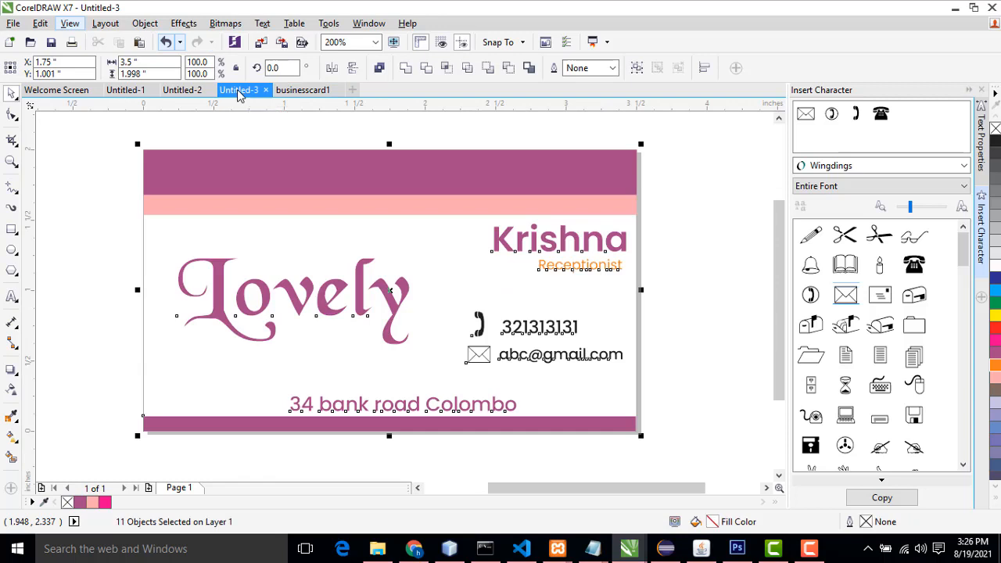
{"action": "left_click", "coordinate": [295, 141]}
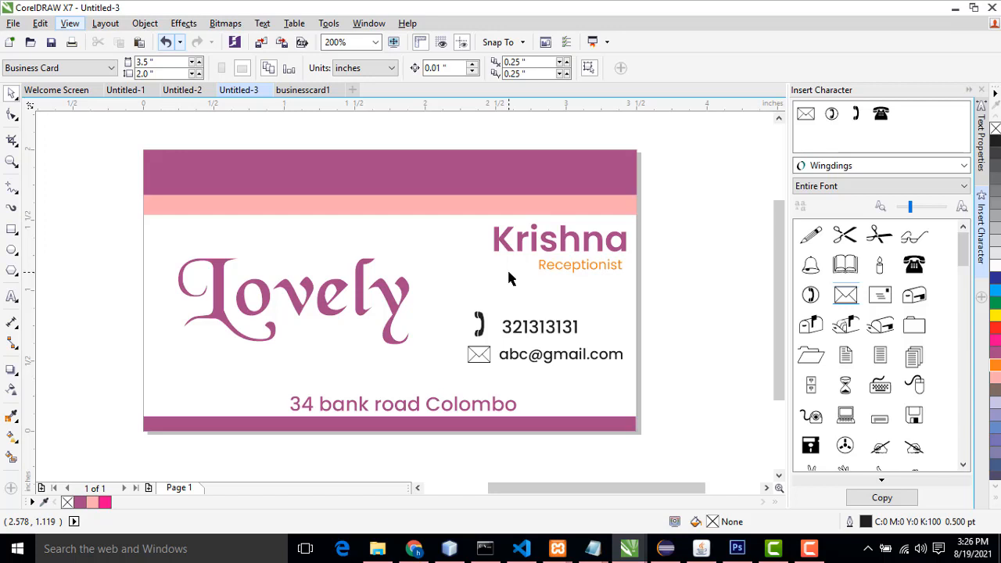
{"action": "left_click", "coordinate": [307, 90]}
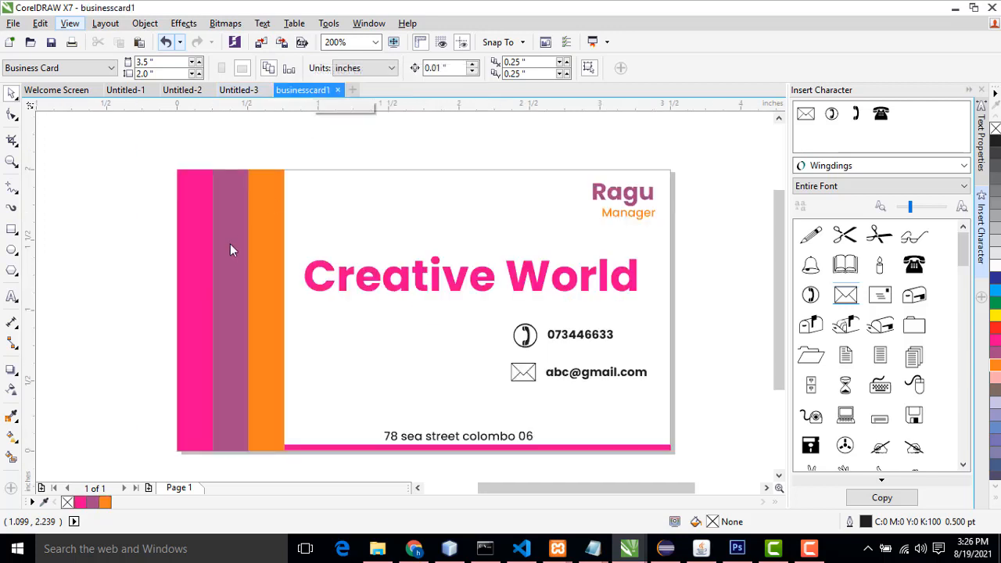
{"action": "left_click", "coordinate": [246, 97]}
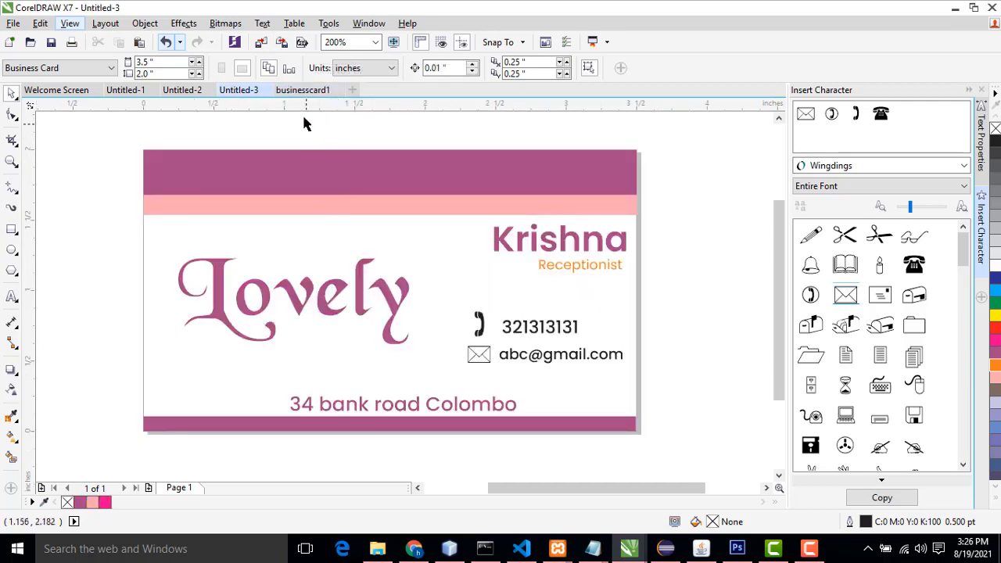
{"action": "left_click", "coordinate": [305, 93]}
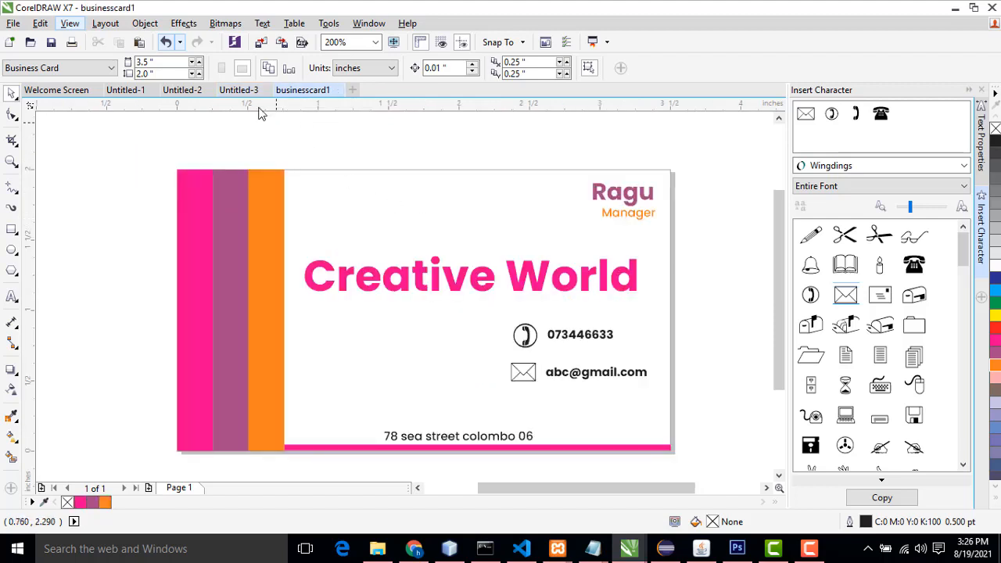
{"action": "left_click", "coordinate": [243, 92]}
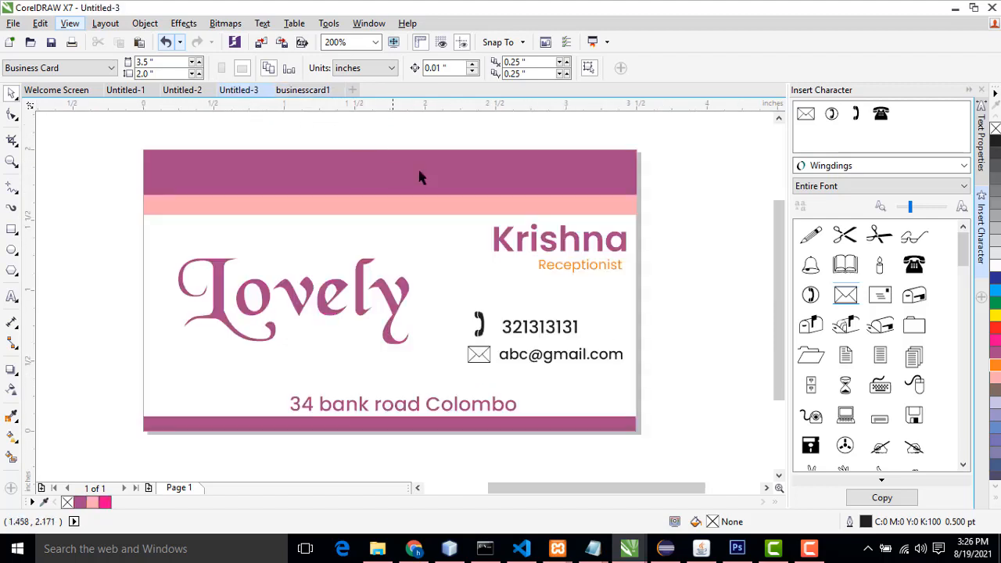
{"action": "left_click", "coordinate": [14, 24]}
{"action": "left_click", "coordinate": [17, 43]}
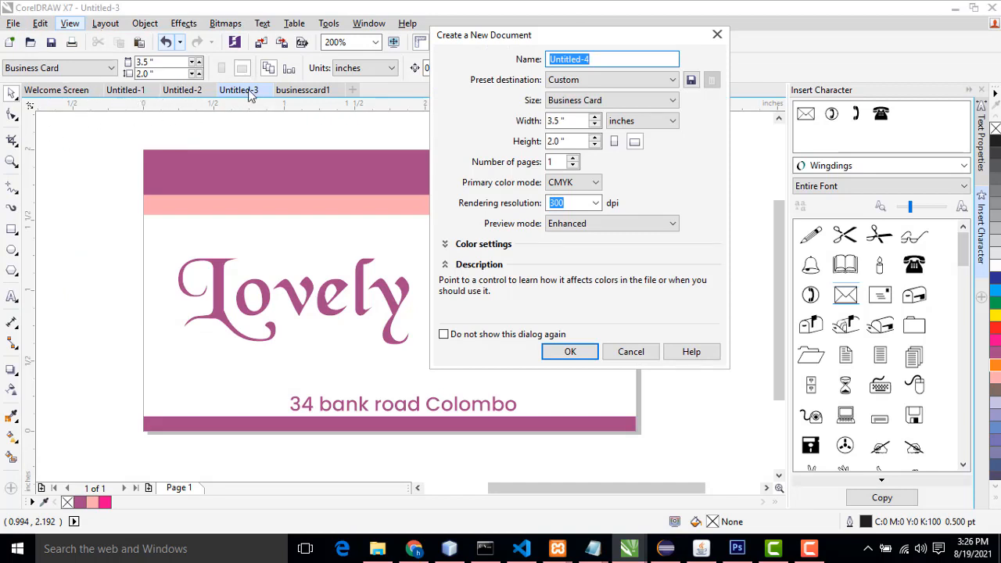
{"action": "left_click", "coordinate": [717, 34]}
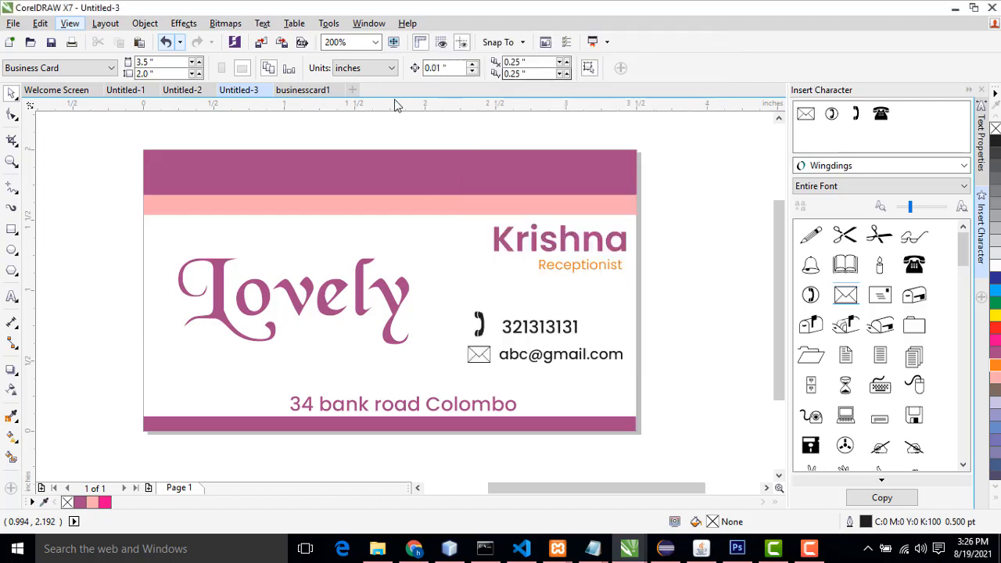
Step: Create a new business card document named business2
{"action": "left_click", "coordinate": [353, 93]}
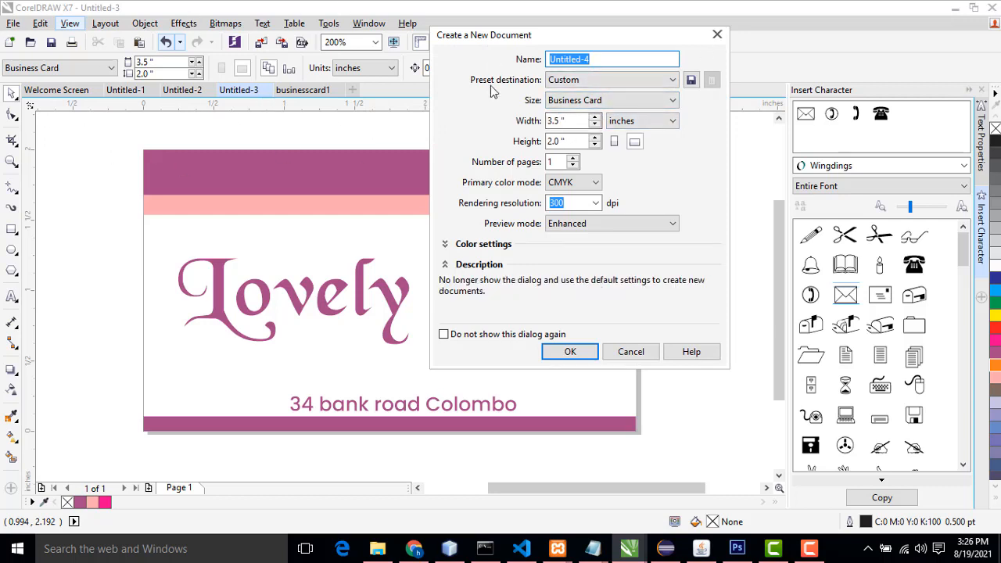
{"action": "left_click", "coordinate": [718, 34]}
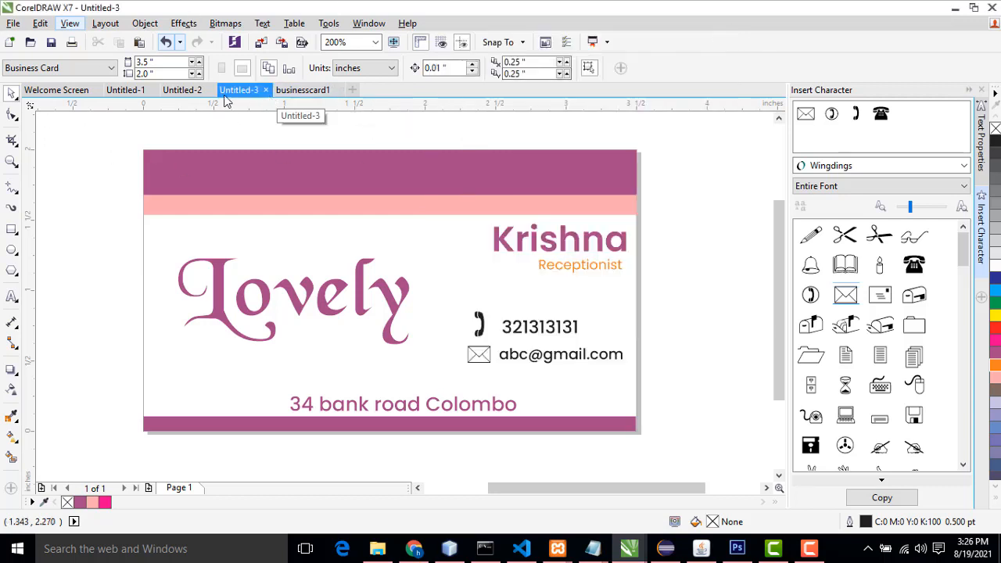
{"action": "left_click", "coordinate": [352, 92]}
{"action": "left_click_drag", "start_coordinate": [597, 39], "coordinate": [567, 93]}
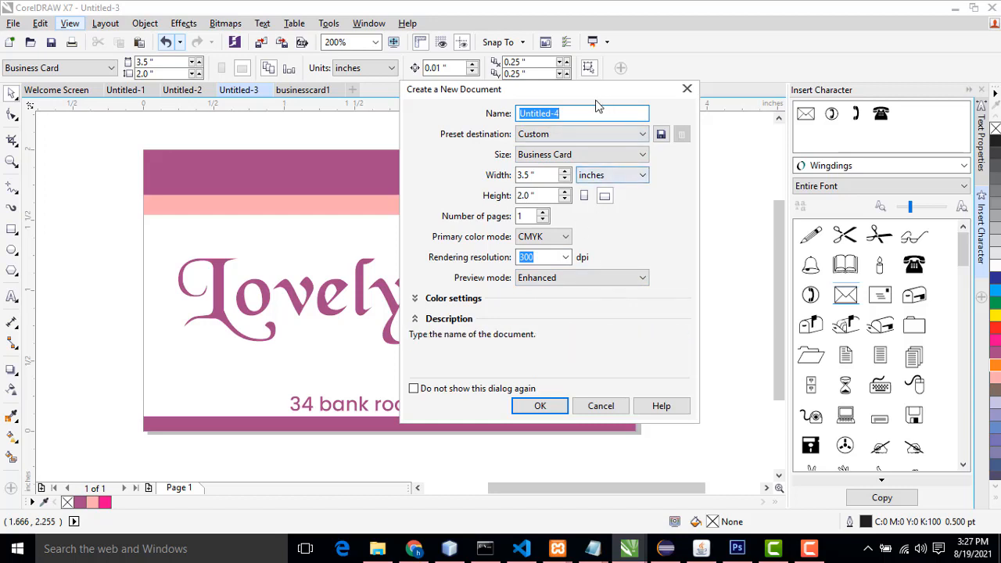
{"action": "type", "text": "business2"}
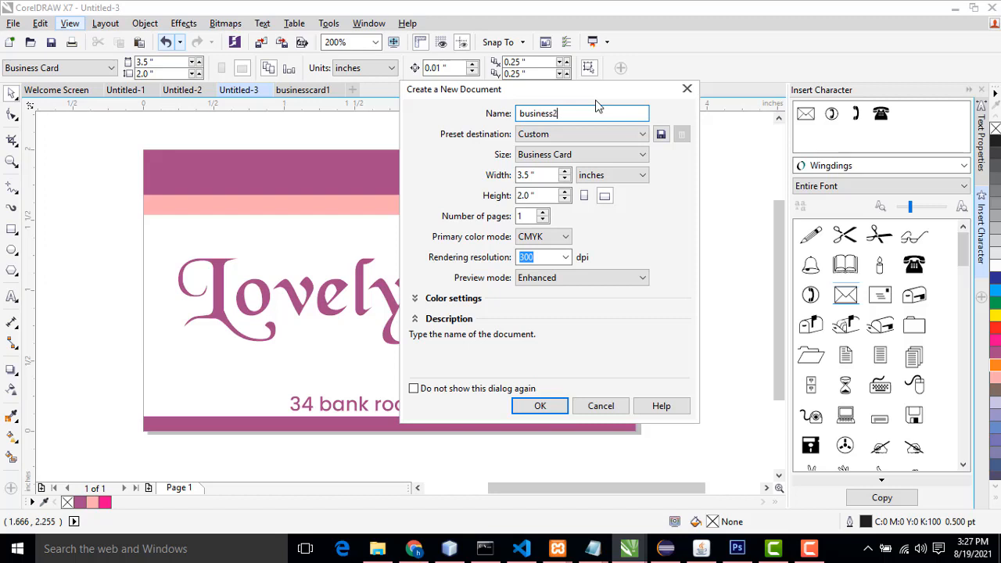
{"action": "key", "text": "Return"}
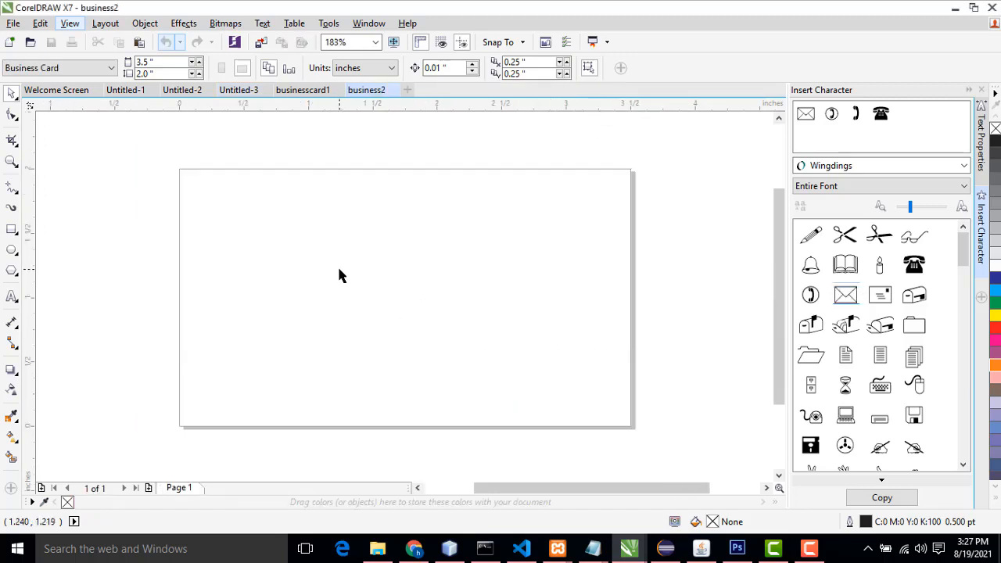
Step: Look over the businesscard1 and Untitled-3 designs before returning to the blank business2 card
{"action": "left_click", "coordinate": [303, 92]}
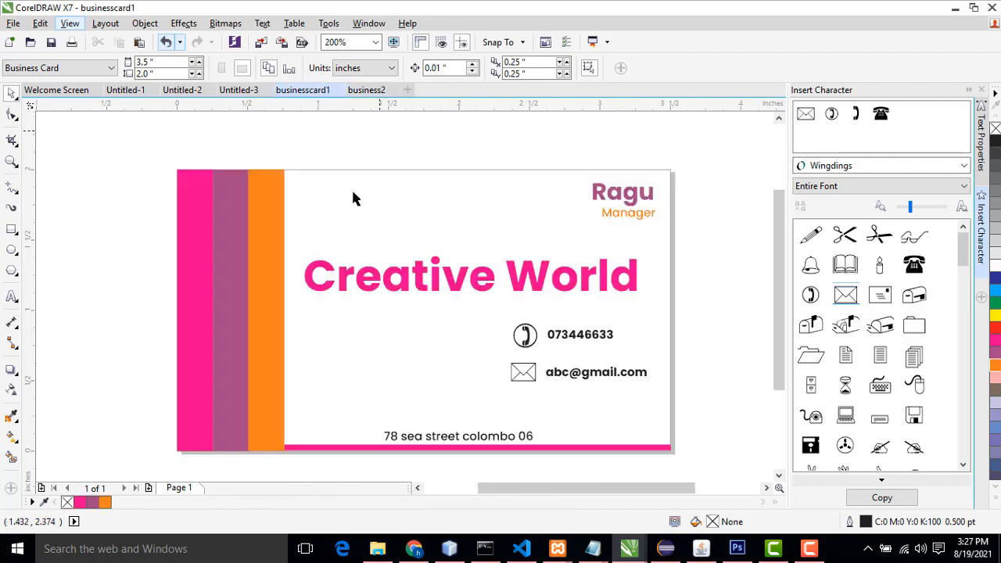
{"action": "left_click", "coordinate": [245, 91]}
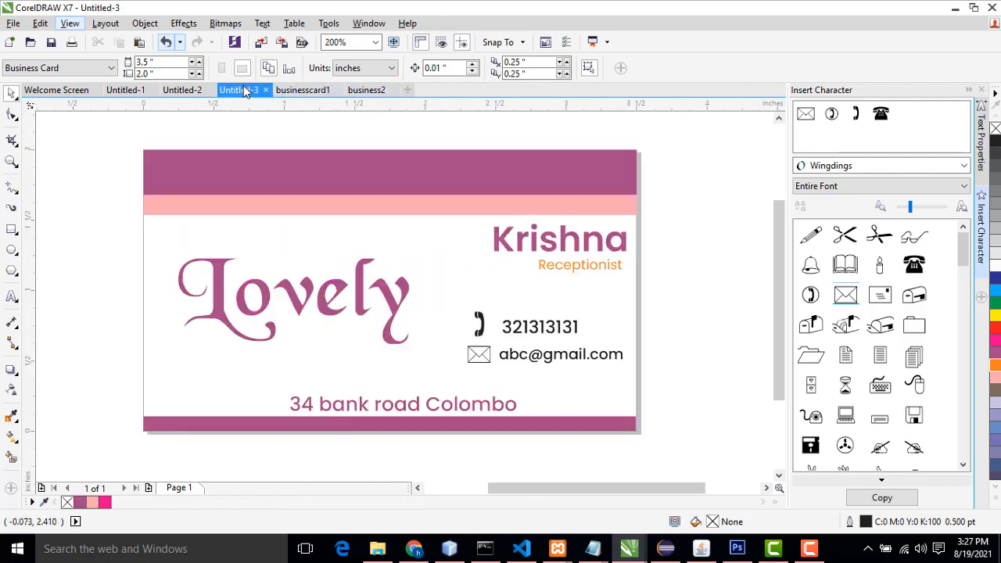
{"action": "left_click", "coordinate": [363, 91]}
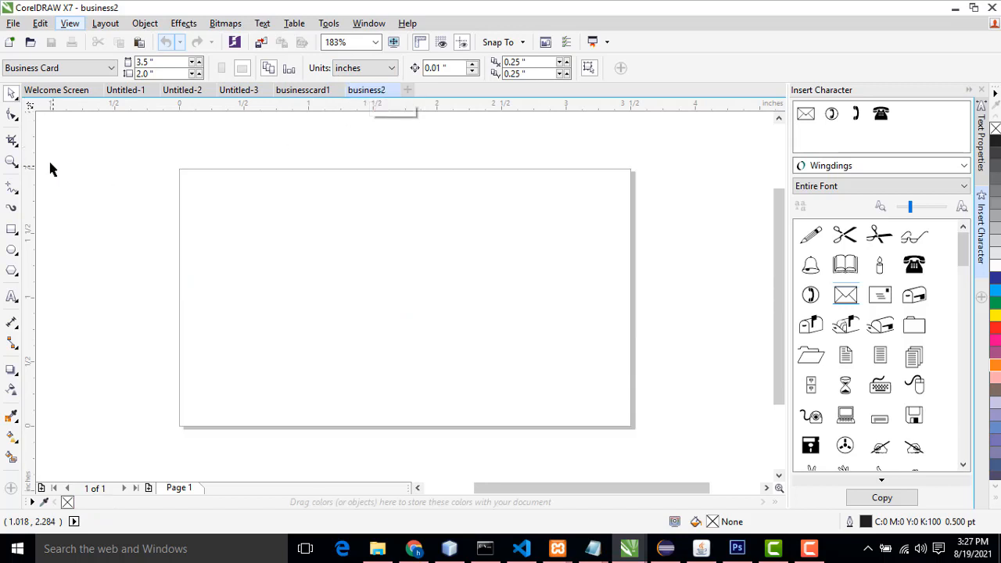
Step: Create a full-width strip 3.5 by 0.28 inches along the card's top edge, filled magenta with no outline
{"action": "double_click", "coordinate": [12, 229]}
{"action": "left_click_drag", "start_coordinate": [404, 429], "coordinate": [407, 209]}
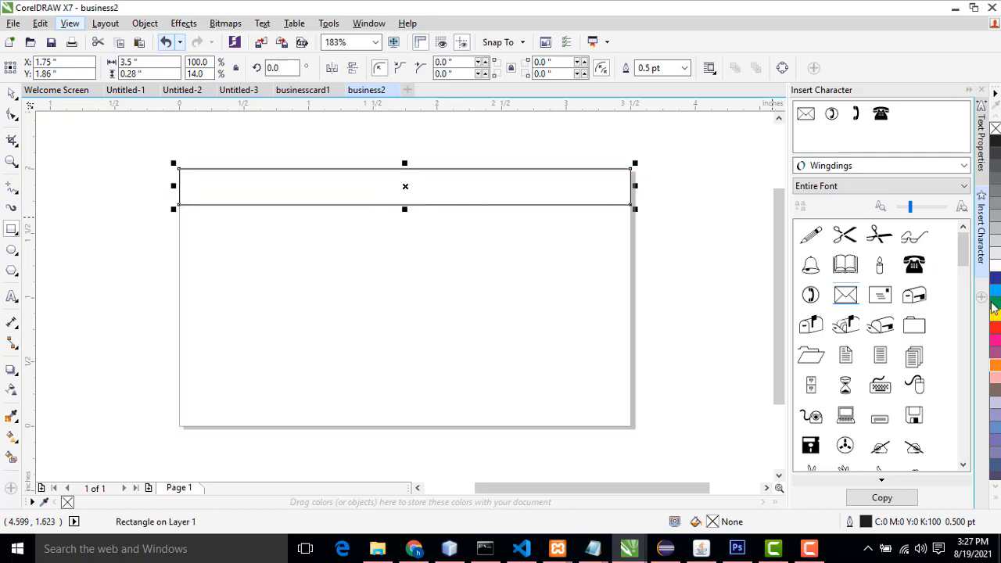
{"action": "left_click", "coordinate": [995, 342]}
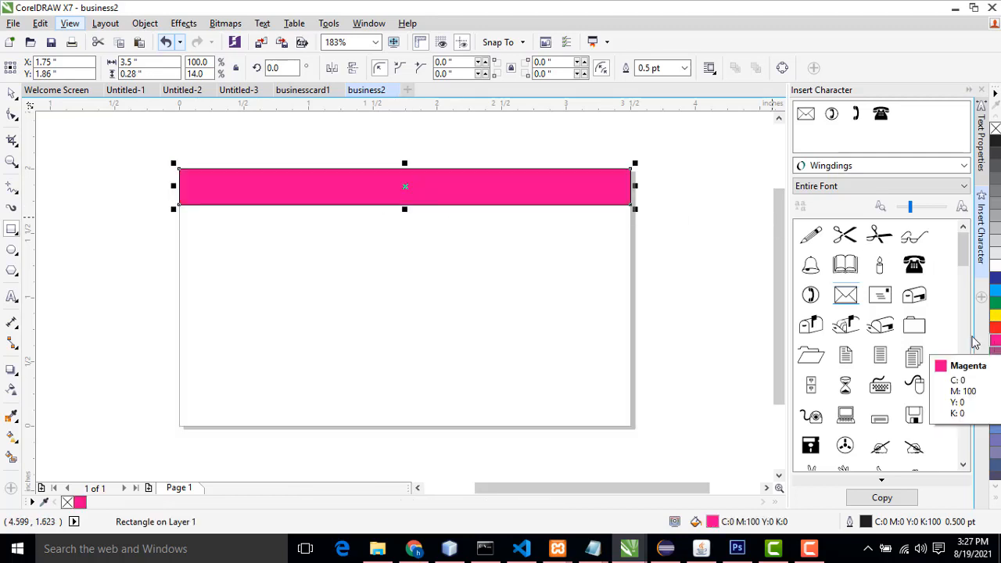
{"action": "left_click", "coordinate": [683, 68]}
{"action": "left_click", "coordinate": [659, 82]}
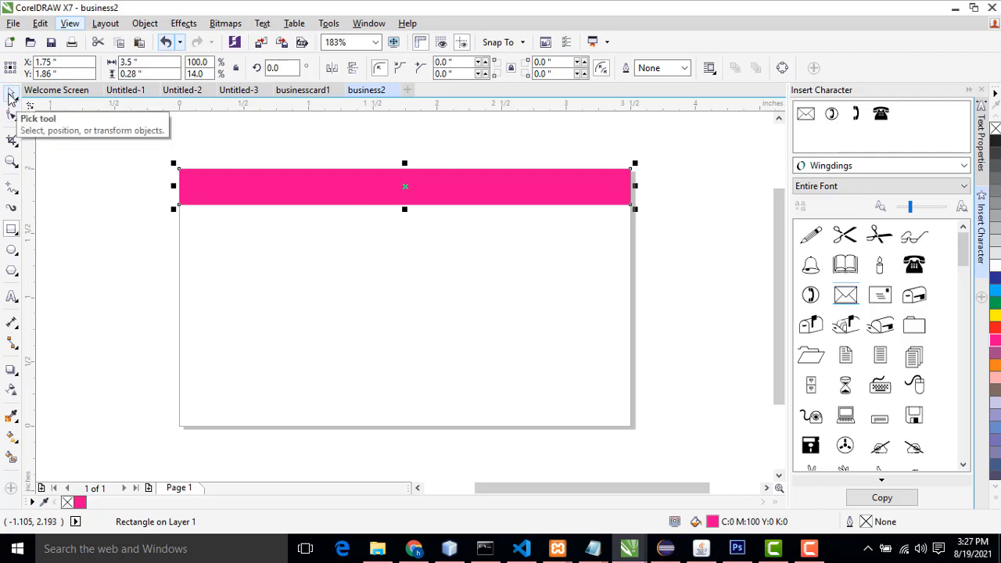
{"action": "left_click", "coordinate": [10, 94]}
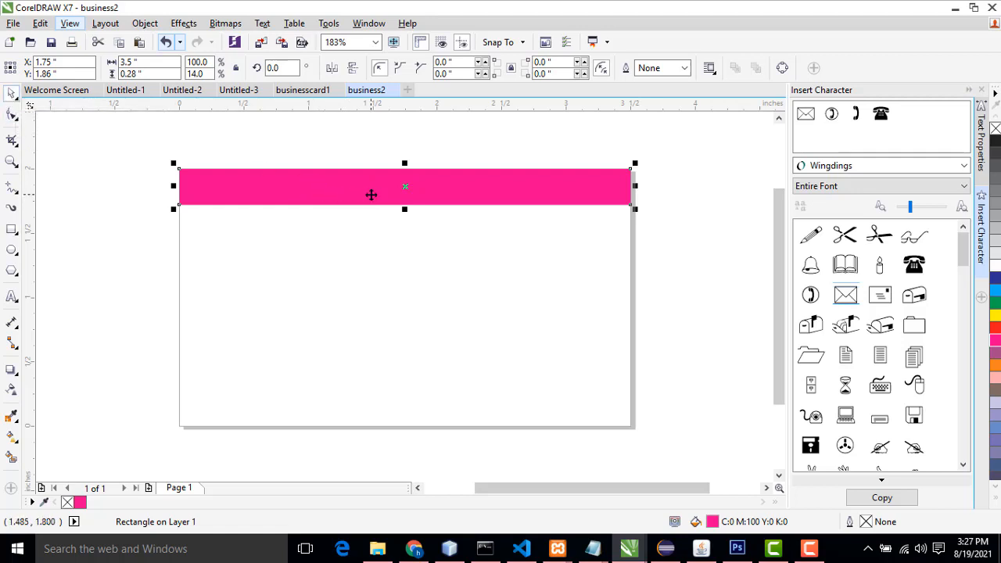
Step: Move the magenta strip down and undo the move
{"action": "left_click", "coordinate": [371, 195]}
{"action": "left_click", "coordinate": [370, 194]}
{"action": "left_click", "coordinate": [365, 192]}
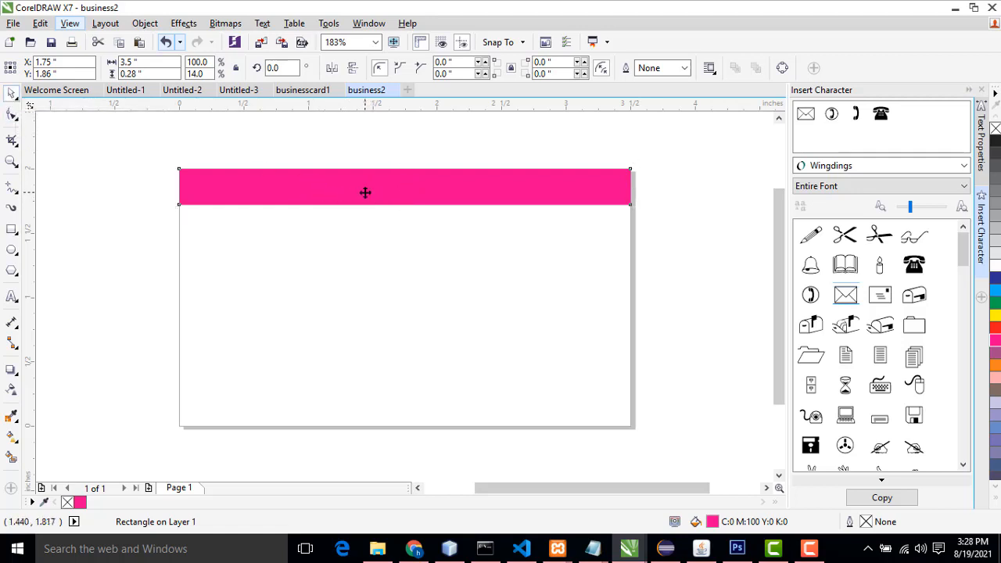
{"action": "left_click_drag", "start_coordinate": [366, 194], "coordinate": [394, 238]}
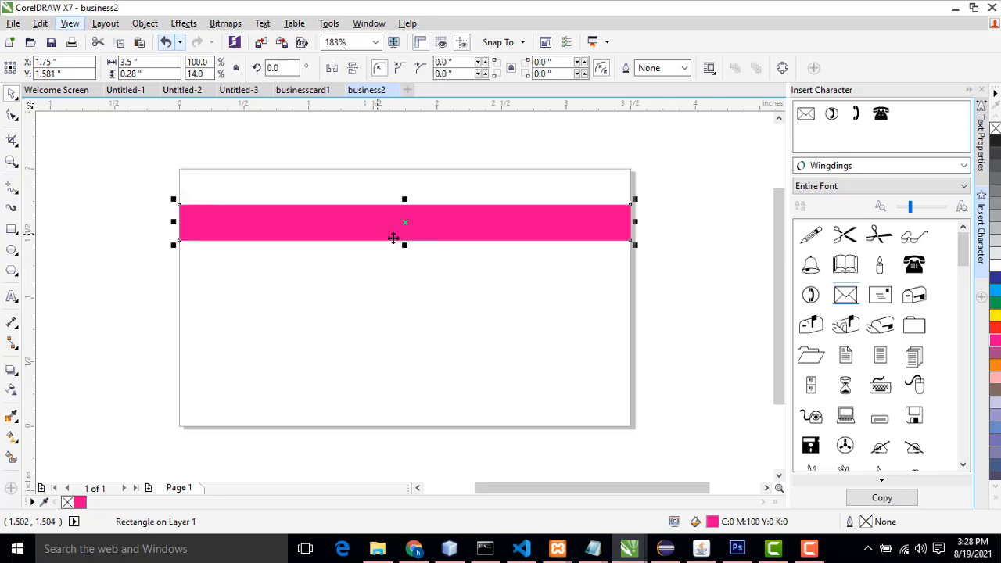
{"action": "key", "text": "ctrl+z"}
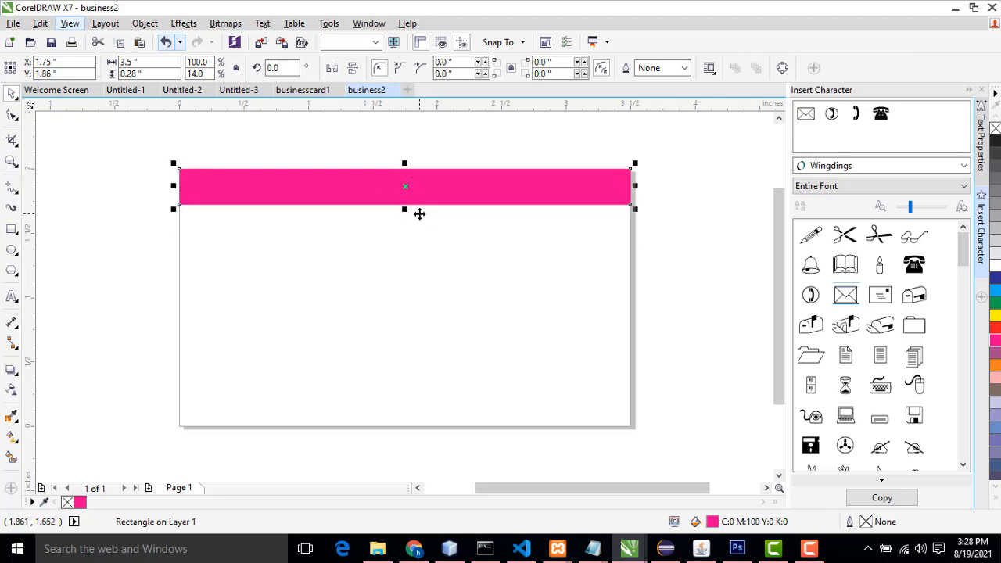
Step: Duplicate the magenta strip directly below it as a purple strip 0.14 inches tall
{"action": "left_click", "coordinate": [355, 190]}
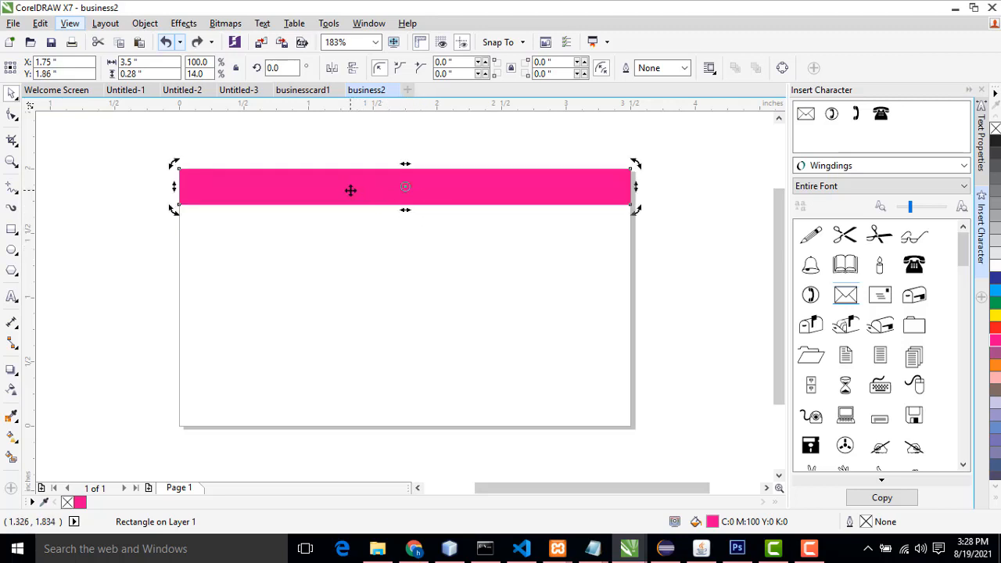
{"action": "left_click", "coordinate": [358, 190]}
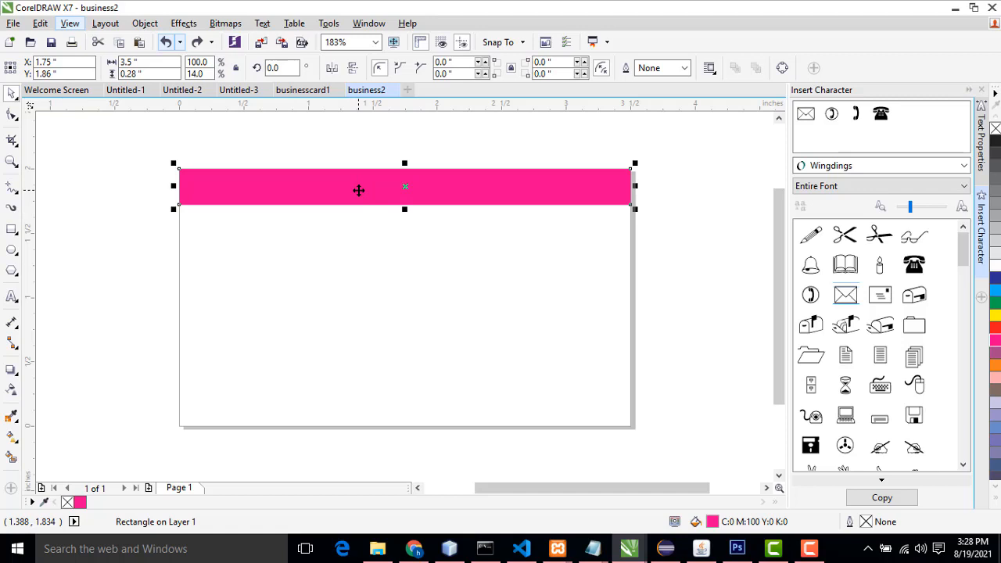
{"action": "left_click_drag", "start_coordinate": [358, 191], "coordinate": [349, 226]}
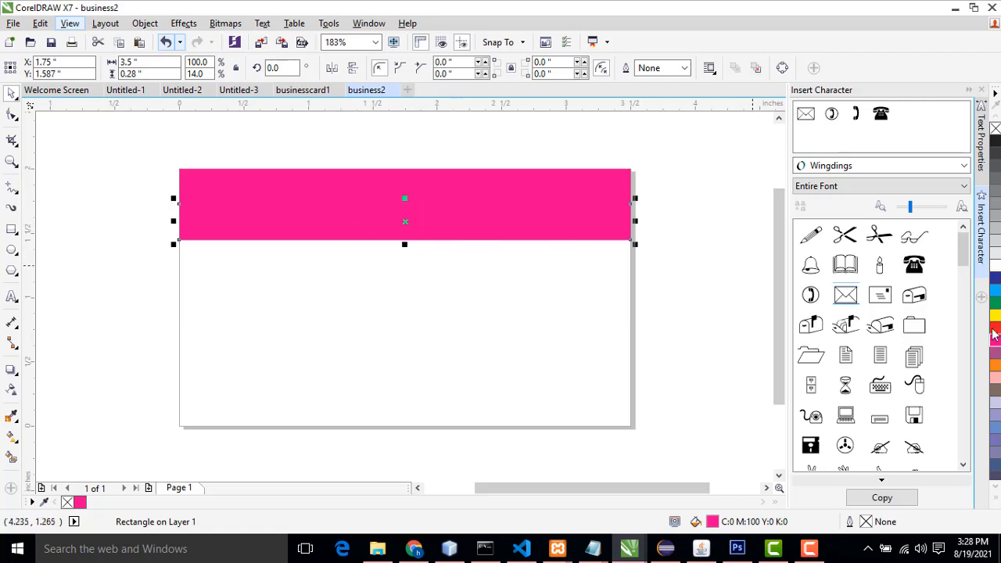
{"action": "left_click", "coordinate": [997, 357]}
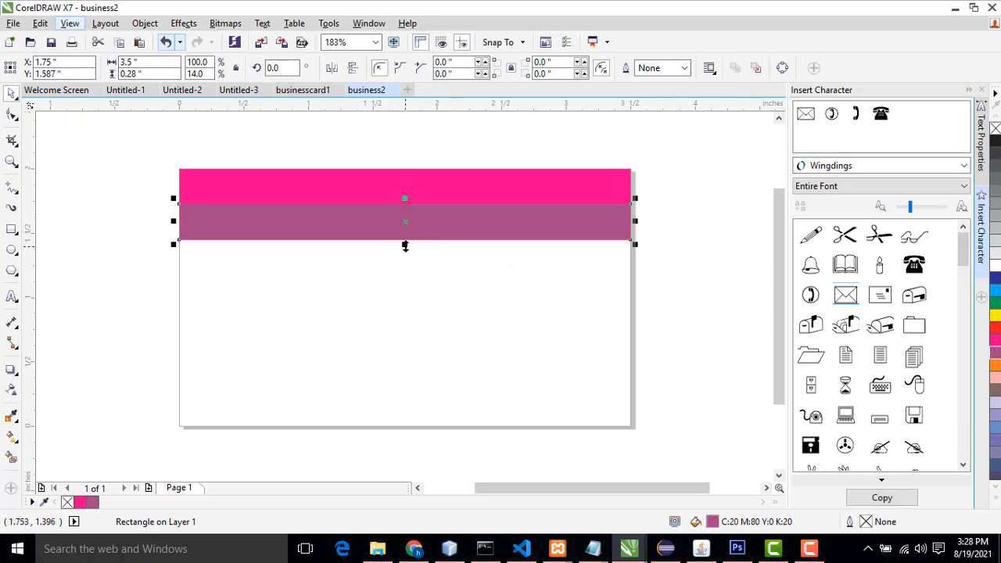
{"action": "left_click_drag", "start_coordinate": [404, 244], "coordinate": [408, 225]}
{"action": "left_click", "coordinate": [727, 265]}
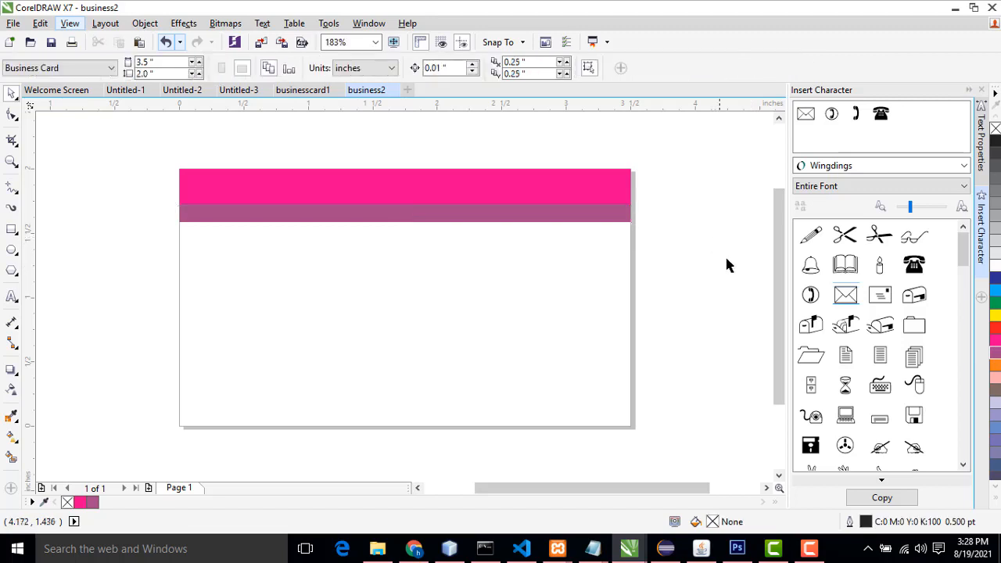
Step: Compare the new card with the businesscard1 and Untitled-3 designs
{"action": "left_click", "coordinate": [299, 91]}
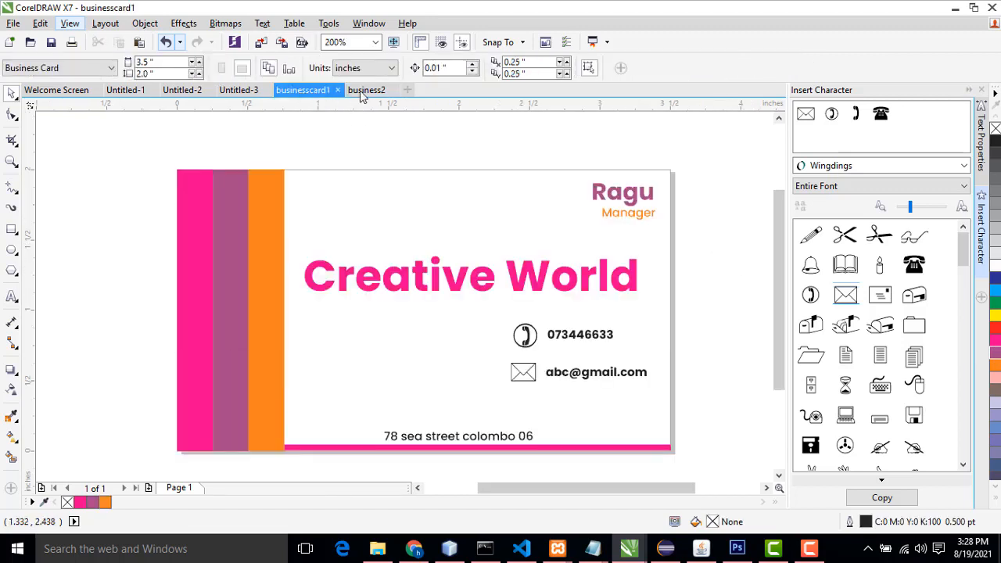
{"action": "left_click", "coordinate": [241, 90]}
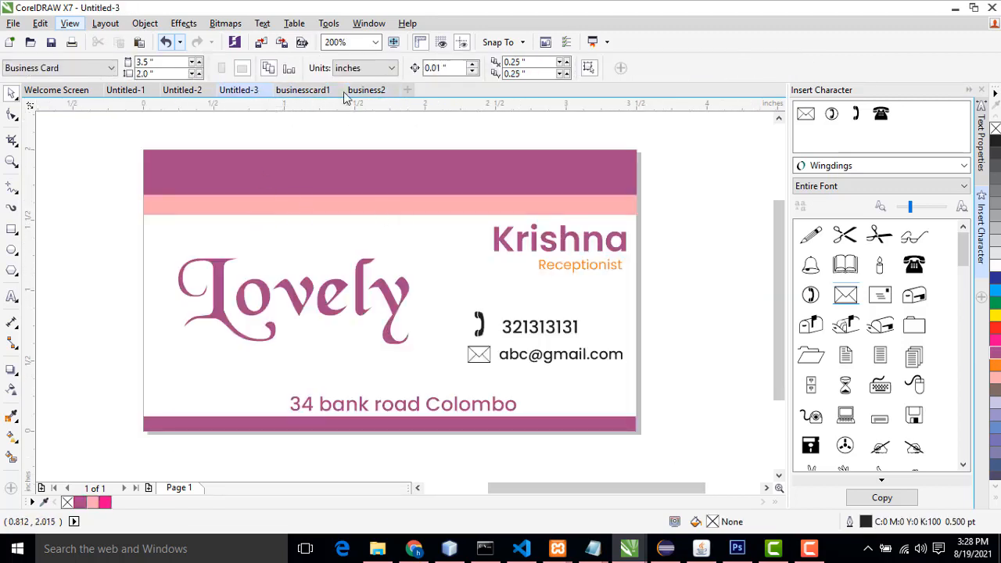
{"action": "left_click", "coordinate": [358, 90]}
Step: Refill the top strip purple
{"action": "left_click", "coordinate": [379, 179]}
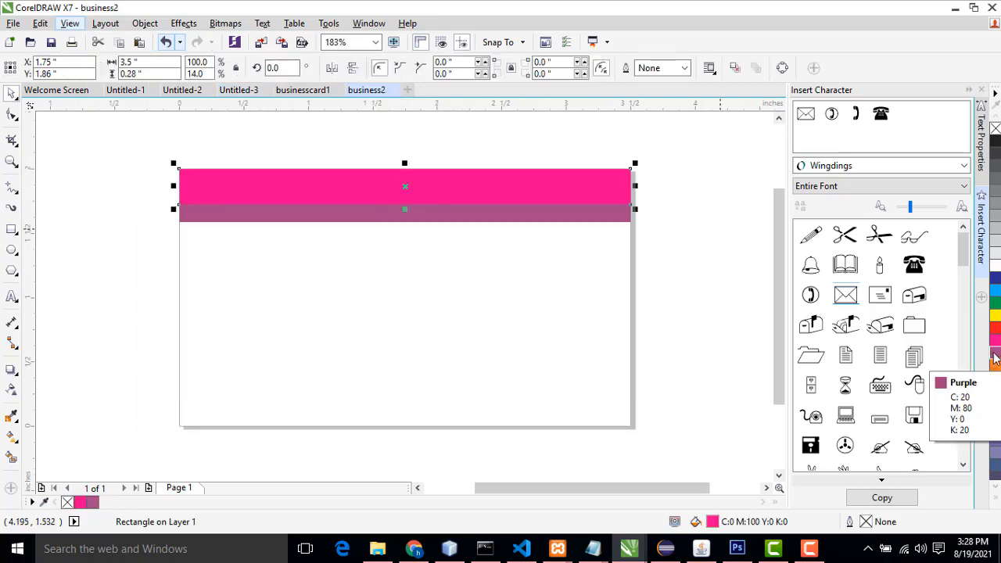
{"action": "left_click", "coordinate": [536, 181]}
{"action": "left_click", "coordinate": [996, 354]}
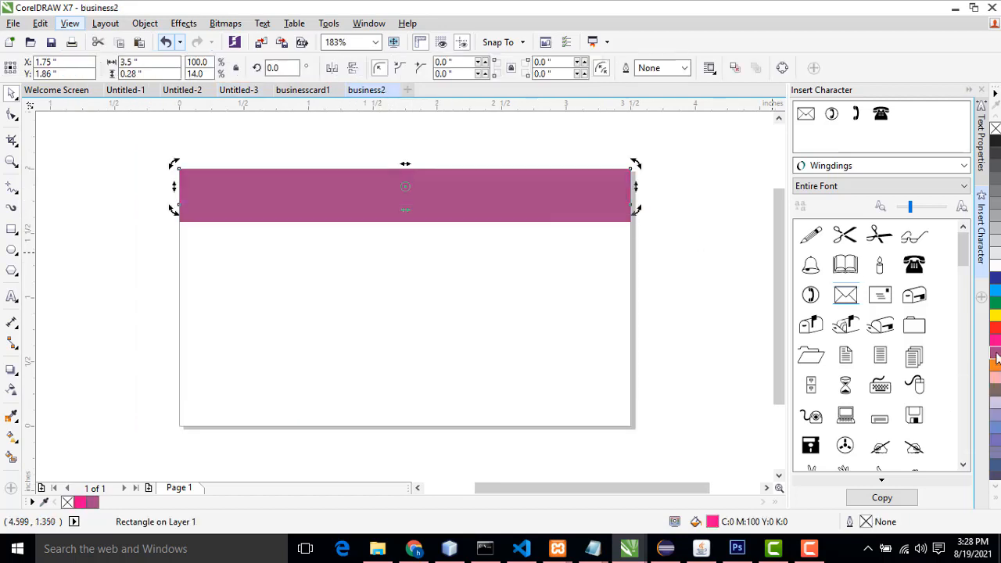
Step: Fill the thin strip below it orange
{"action": "left_click", "coordinate": [436, 215]}
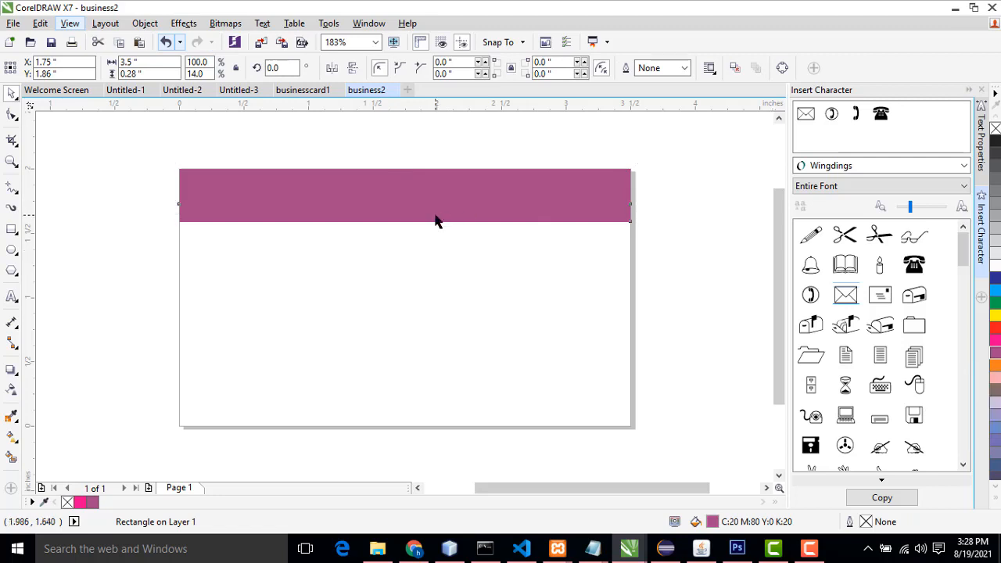
{"action": "left_click", "coordinate": [996, 365]}
{"action": "left_click", "coordinate": [468, 250]}
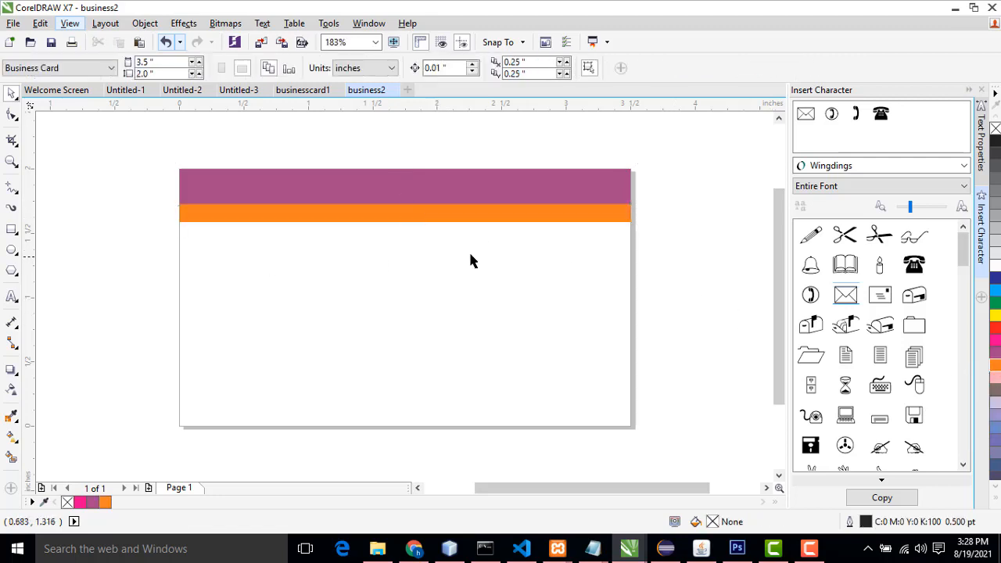
Step: Recolour the thin strip light pink (C0 M40 Y20 K0) to match the Untitled-3 card
{"action": "left_click", "coordinate": [242, 91]}
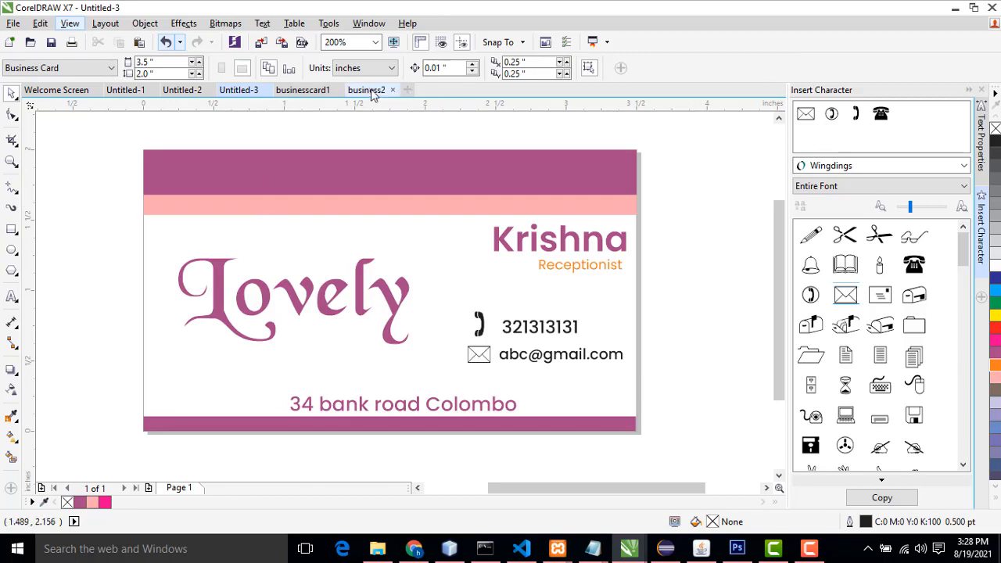
{"action": "left_click", "coordinate": [366, 91]}
{"action": "left_click", "coordinate": [432, 219]}
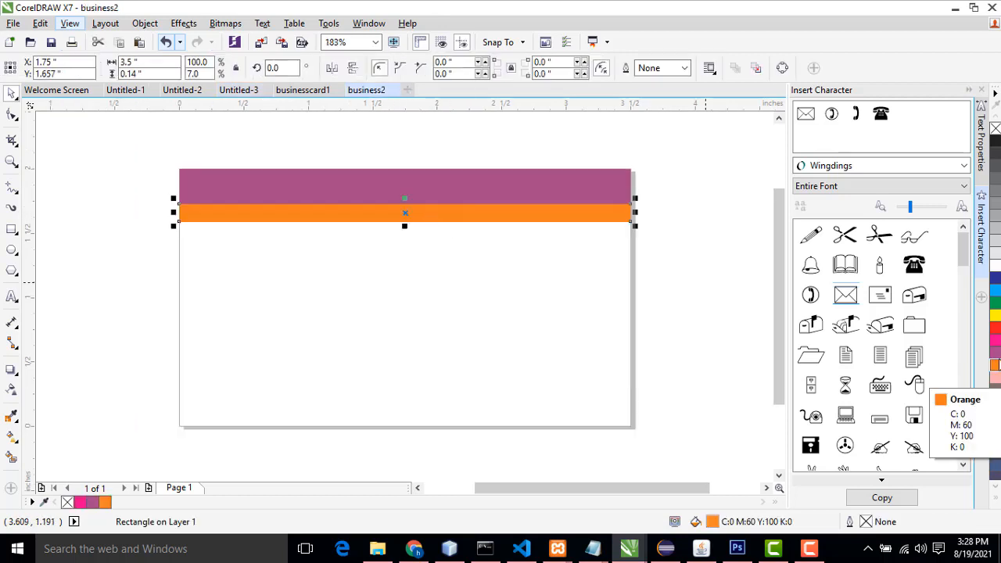
{"action": "left_click", "coordinate": [994, 395]}
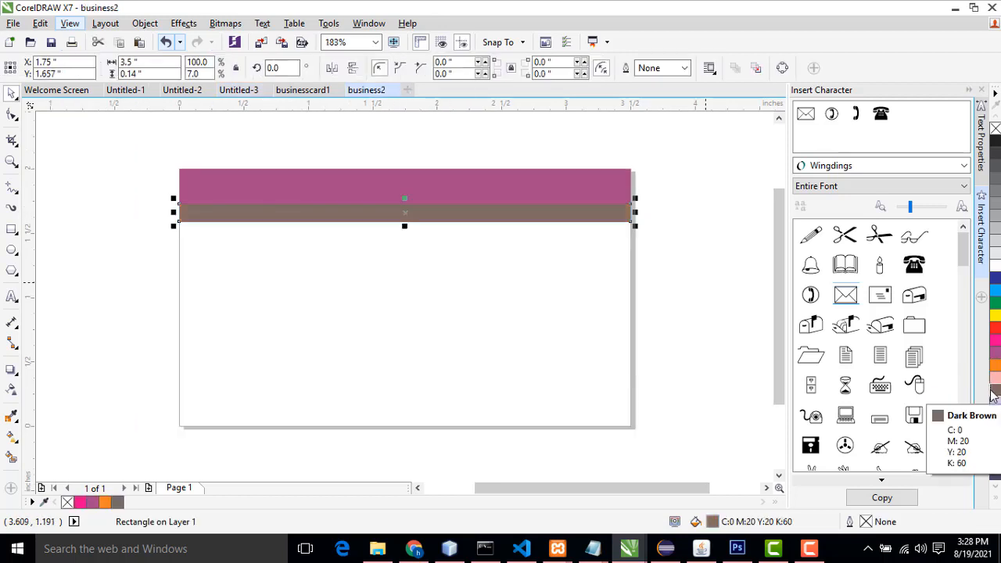
{"action": "left_click", "coordinate": [995, 378]}
{"action": "left_click", "coordinate": [700, 269]}
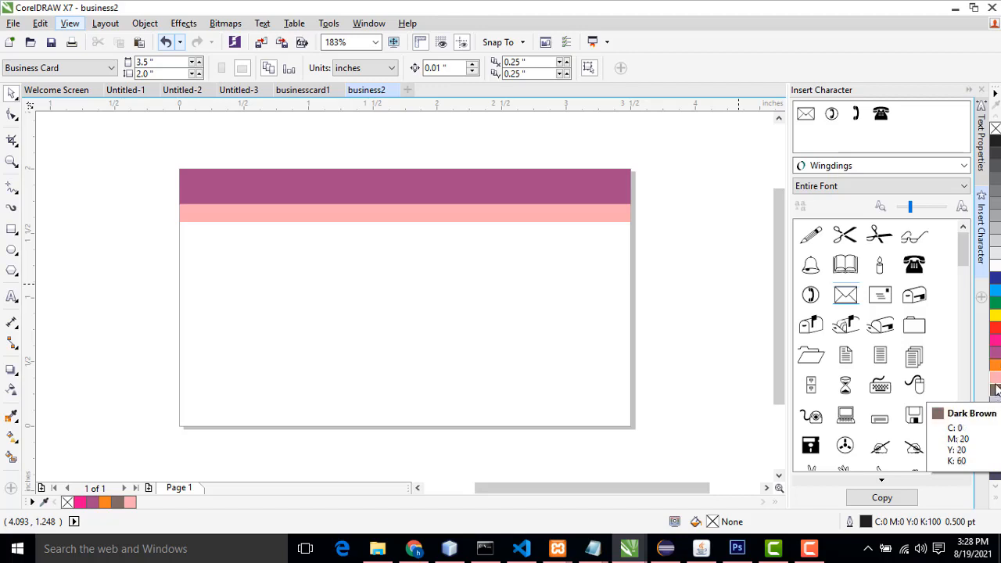
Step: Inspect the two strips and compare the card with the Untitled-2 design
{"action": "left_click", "coordinate": [431, 219]}
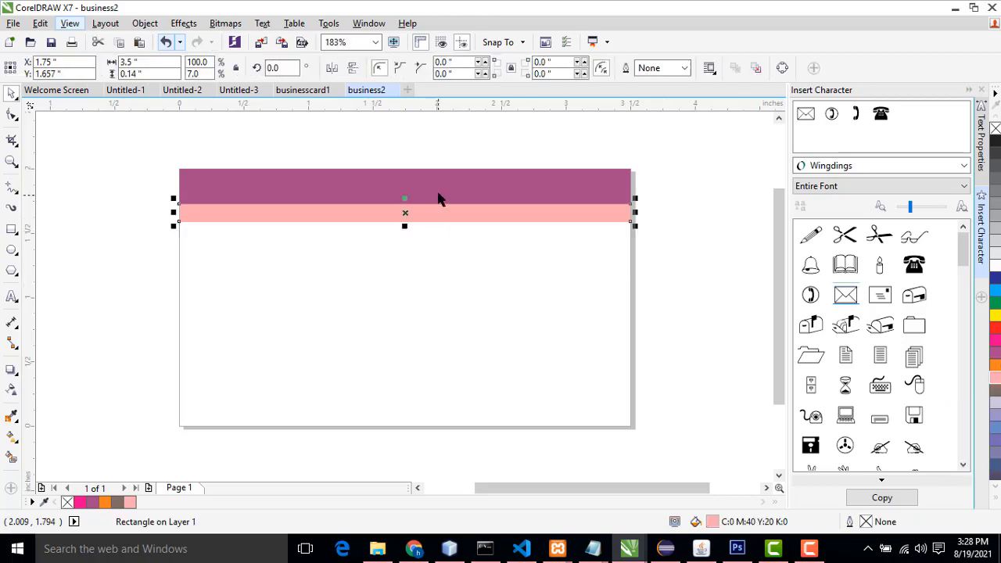
{"action": "left_click", "coordinate": [438, 197]}
{"action": "left_click", "coordinate": [721, 230]}
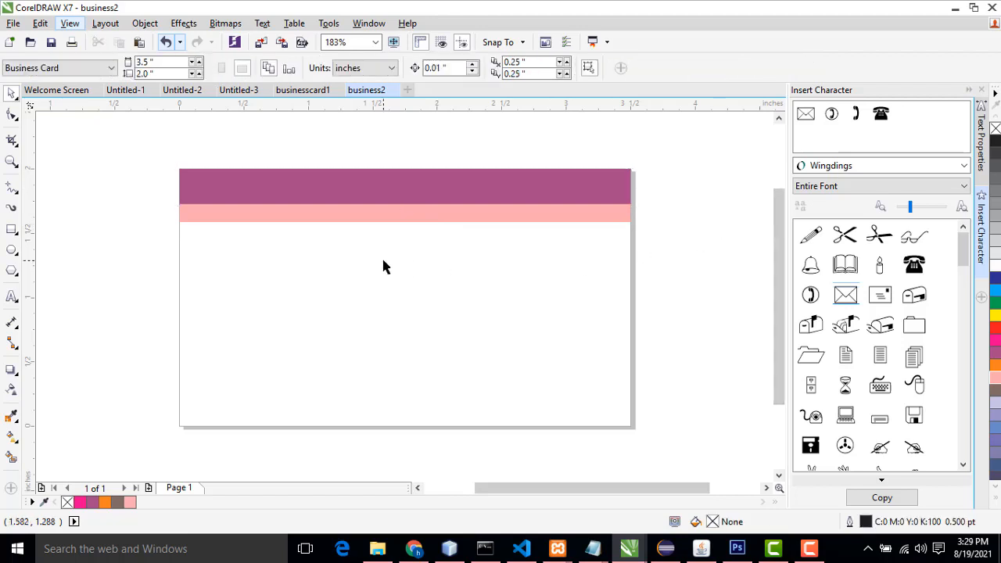
{"action": "left_click", "coordinate": [182, 90]}
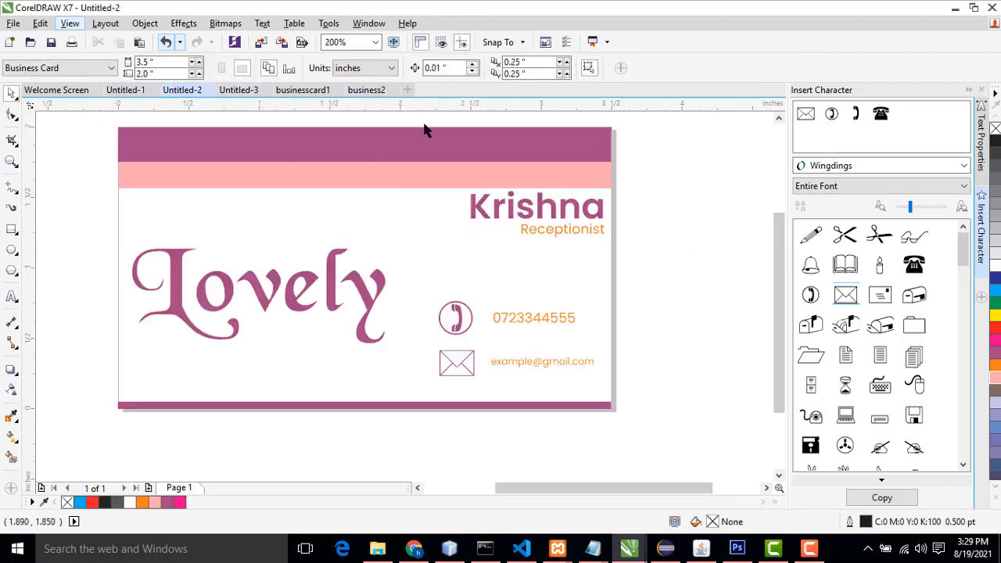
{"action": "left_click", "coordinate": [381, 90]}
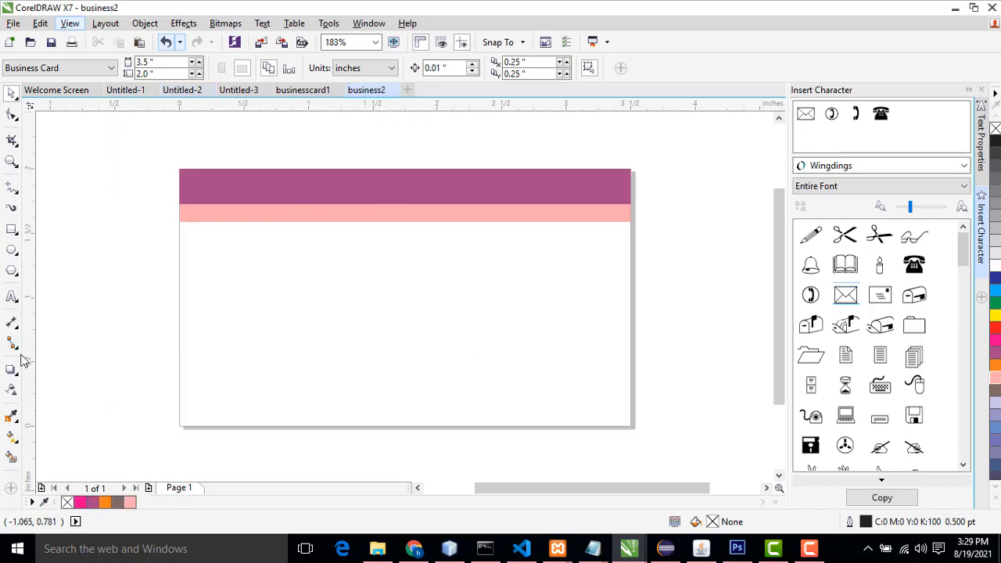
Step: Add the text "Lovely" in the QTBlackForest font on the left side of the business2 card
{"action": "left_click", "coordinate": [12, 297]}
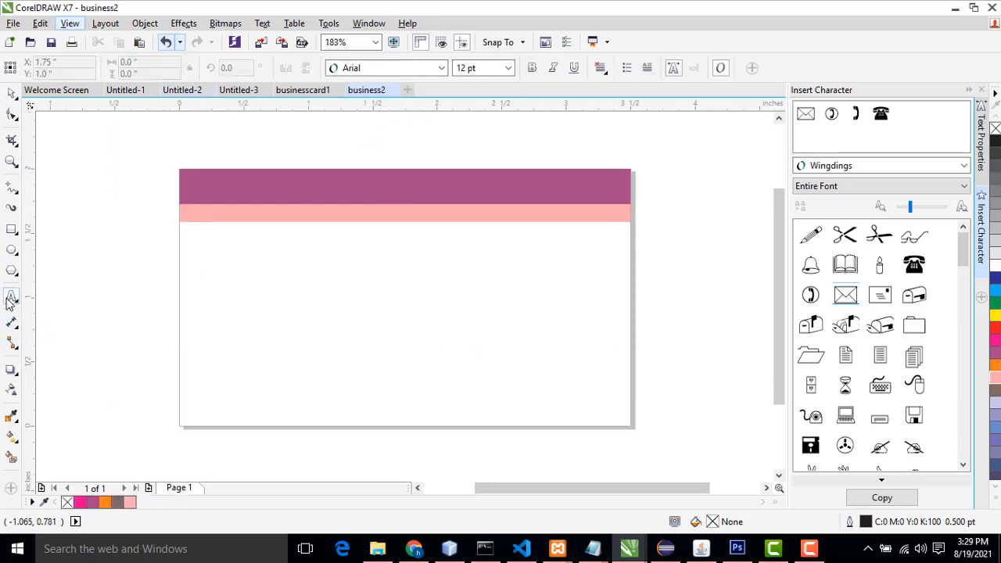
{"action": "left_click", "coordinate": [241, 331]}
{"action": "left_click", "coordinate": [378, 73]}
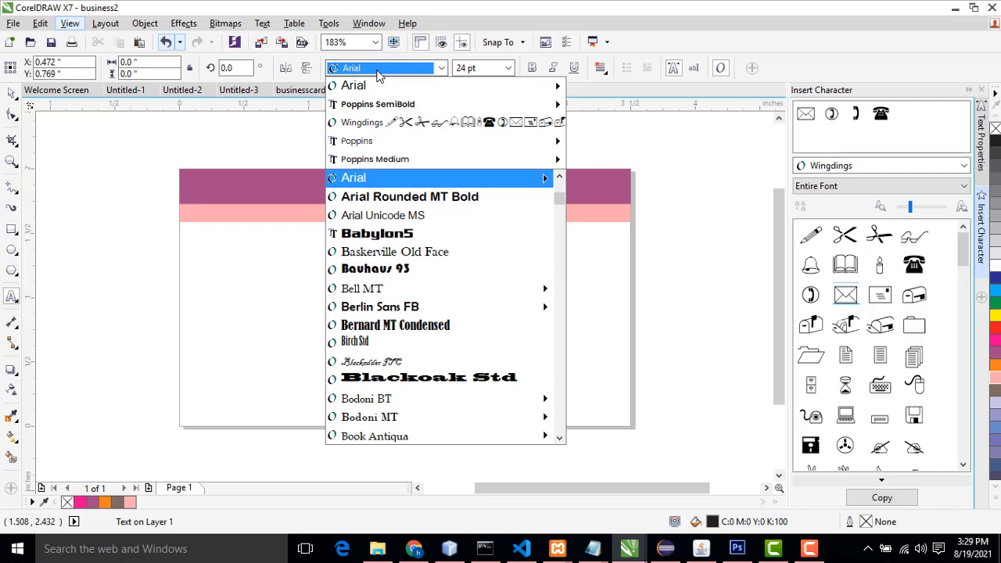
{"action": "type", "text": "QTBlackForest"}
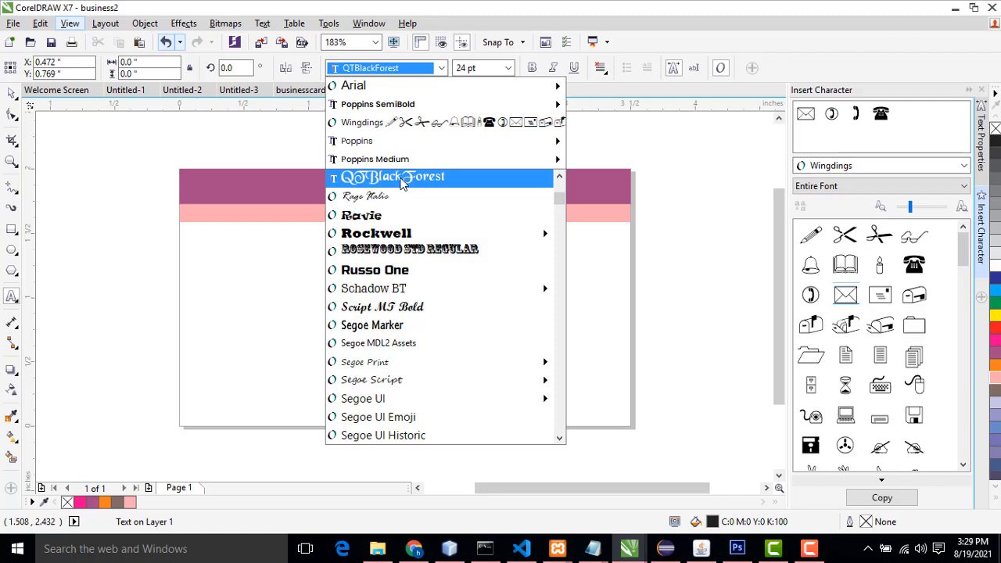
{"action": "left_click", "coordinate": [402, 179]}
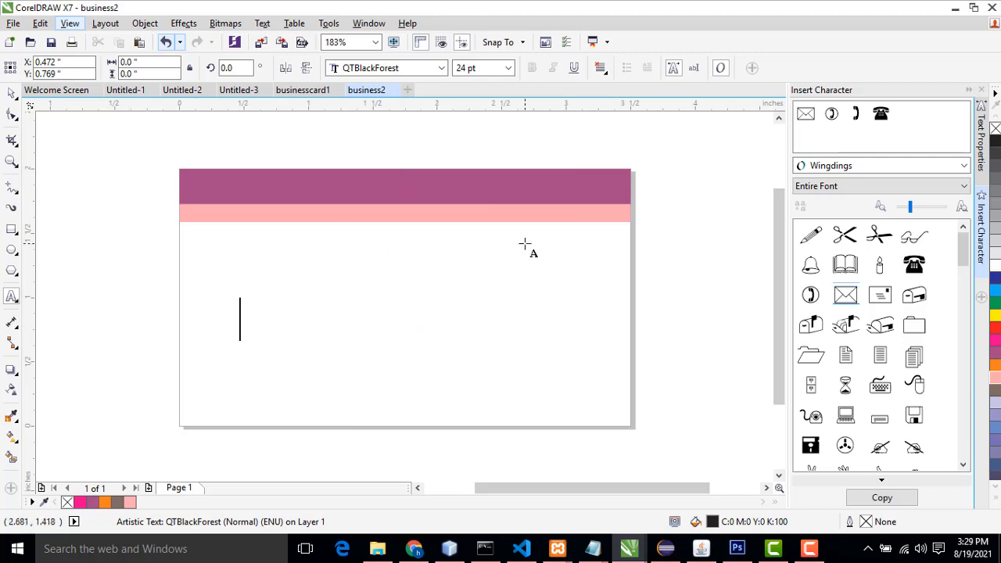
{"action": "type", "text": "Lo"}
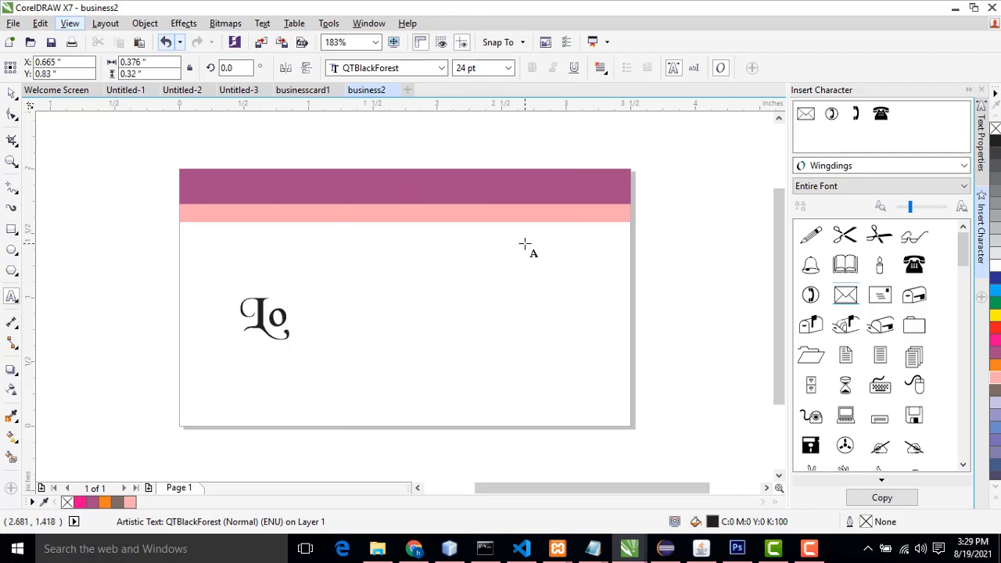
{"action": "type", "text": "vely"}
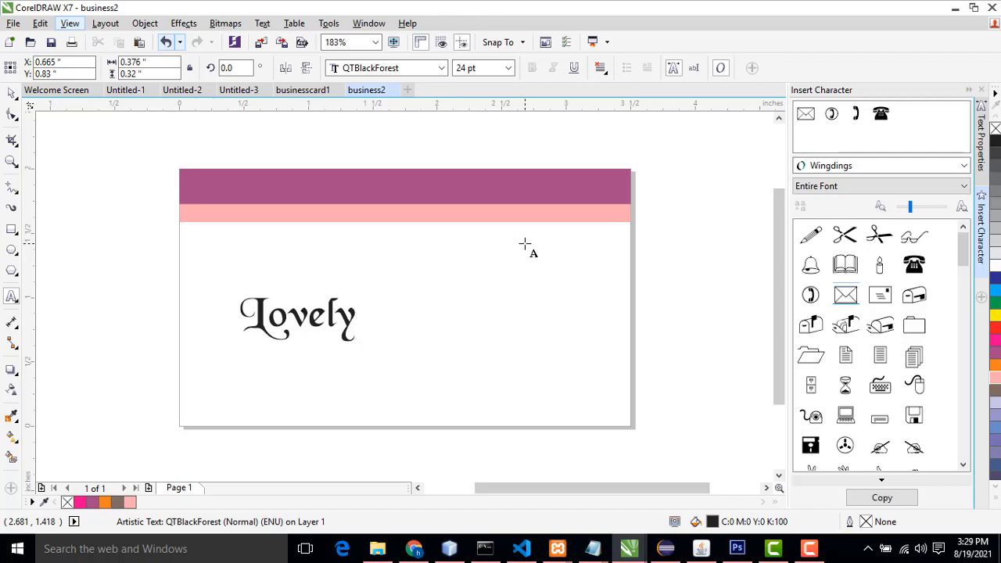
Step: Enlarge the "Lovely" text to about 41 pt and move it towards the card's lower left
{"action": "left_click", "coordinate": [12, 93]}
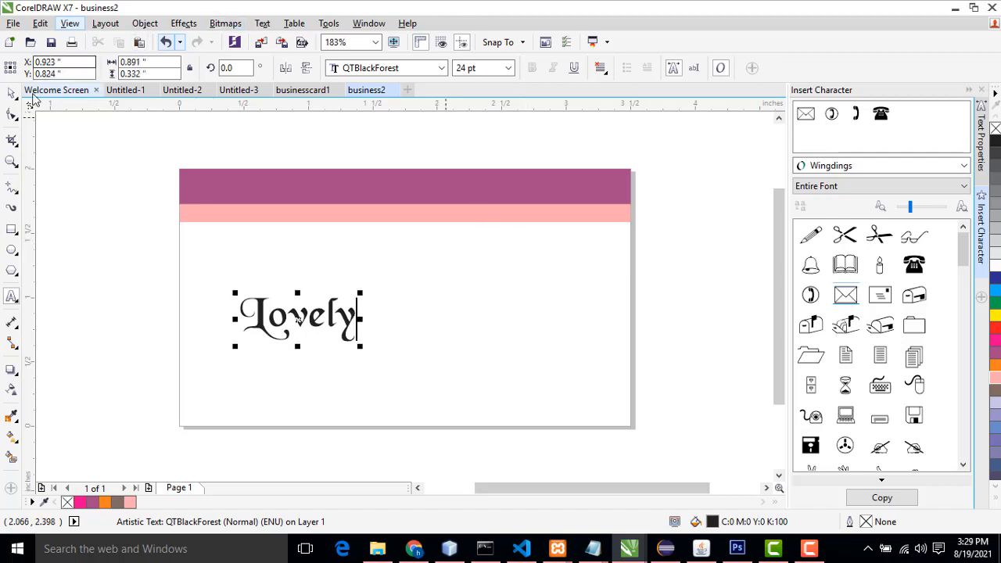
{"action": "left_click_drag", "start_coordinate": [360, 294], "coordinate": [453, 263]}
{"action": "left_click_drag", "start_coordinate": [424, 304], "coordinate": [383, 329]}
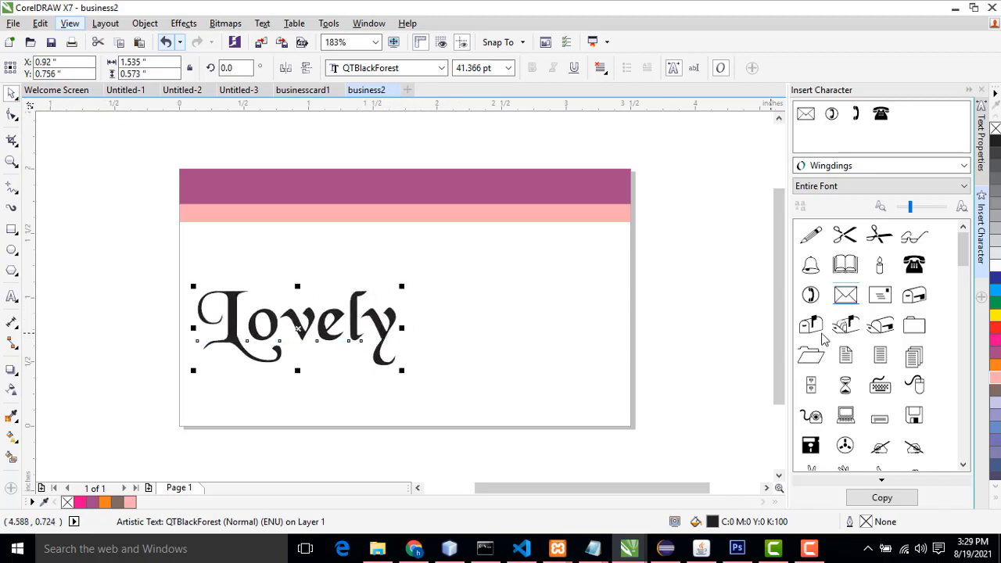
Step: Colour the "Lovely" text purple and enlarge it slightly
{"action": "left_click", "coordinate": [997, 348]}
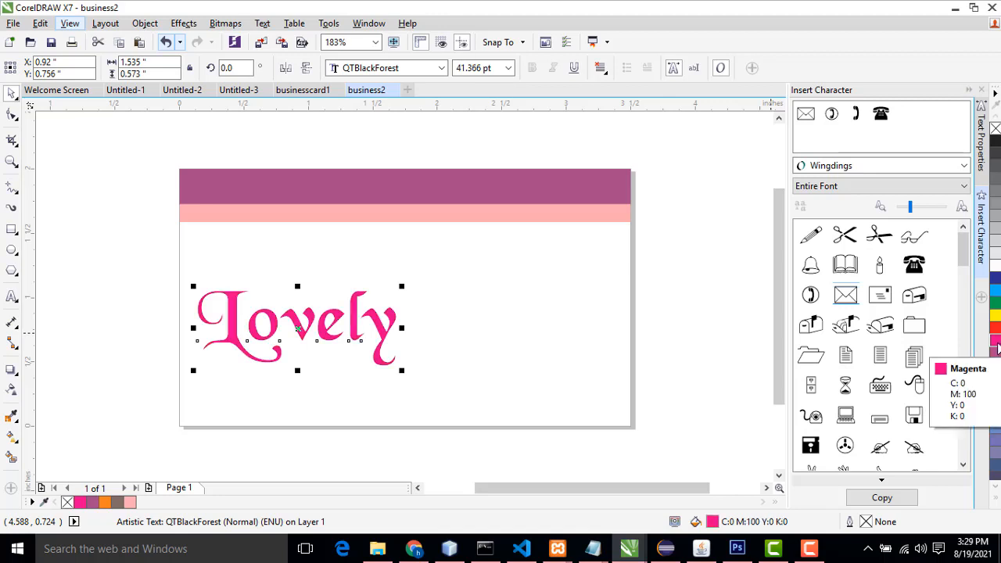
{"action": "left_click", "coordinate": [998, 356]}
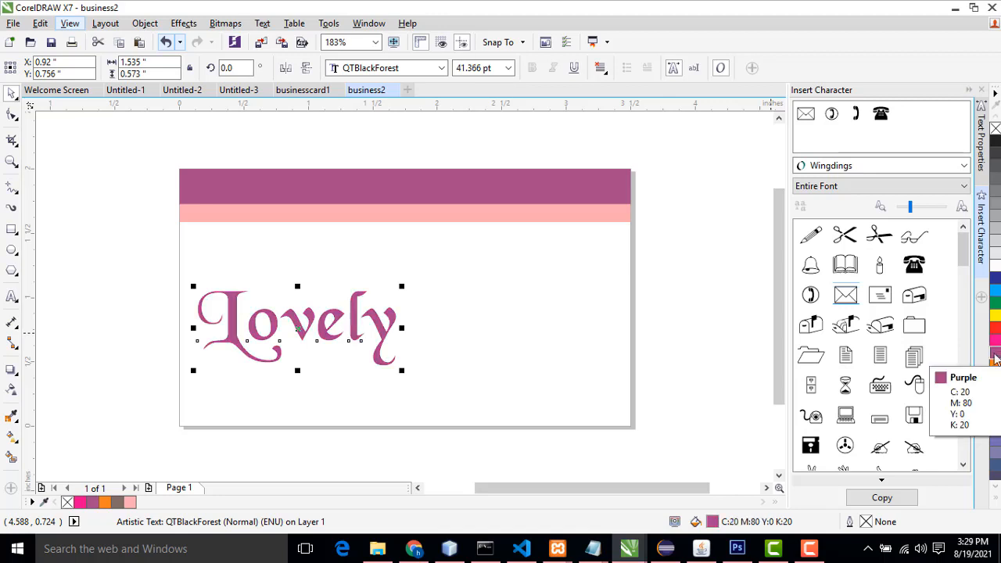
{"action": "left_click_drag", "start_coordinate": [402, 286], "coordinate": [419, 280]}
{"action": "left_click", "coordinate": [518, 290]}
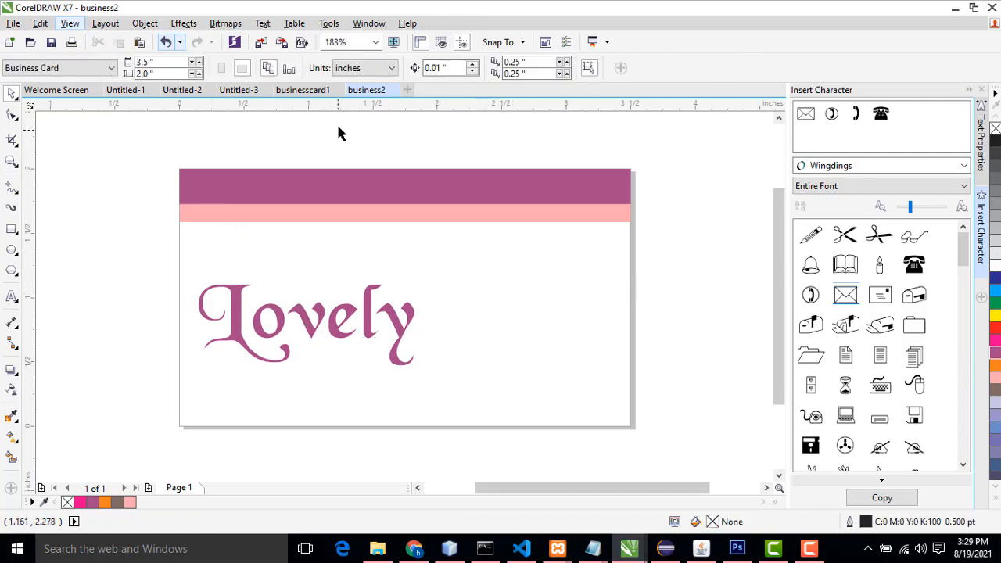
Step: Switch to the Untitled-2 example card to view its layout
{"action": "left_click", "coordinate": [182, 92]}
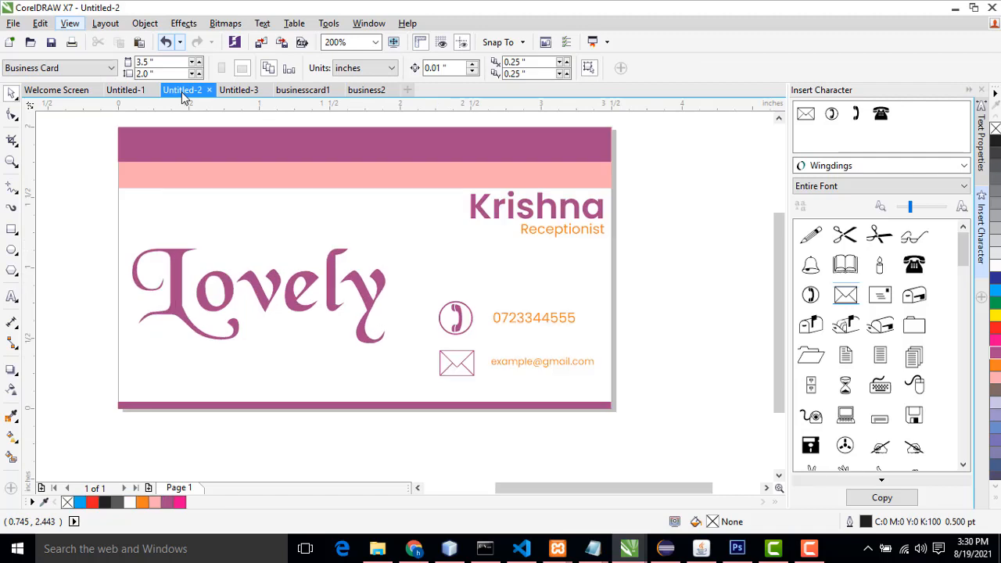
{"action": "mouse_move", "coordinate": [806, 548]}
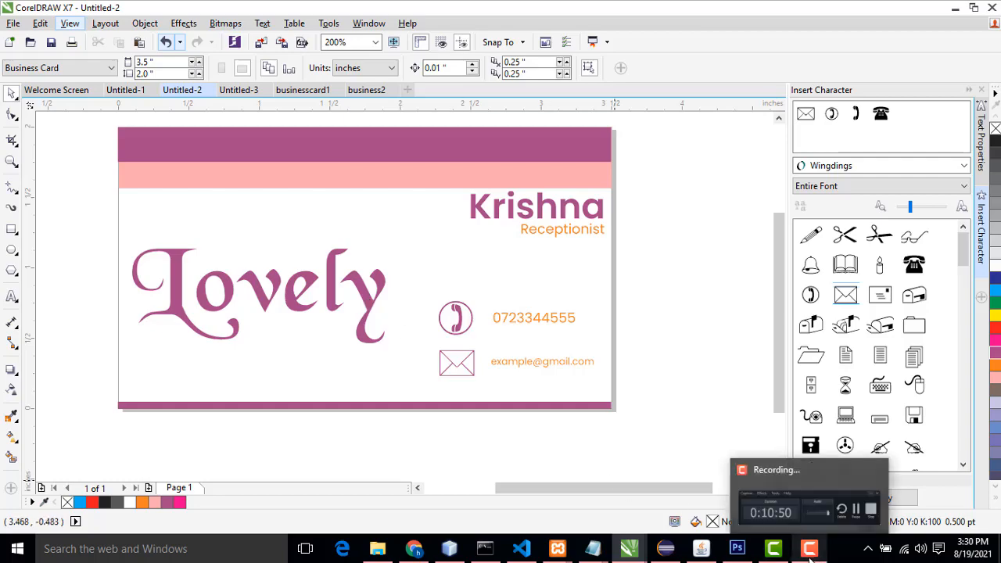
{"action": "left_click", "coordinate": [806, 491]}
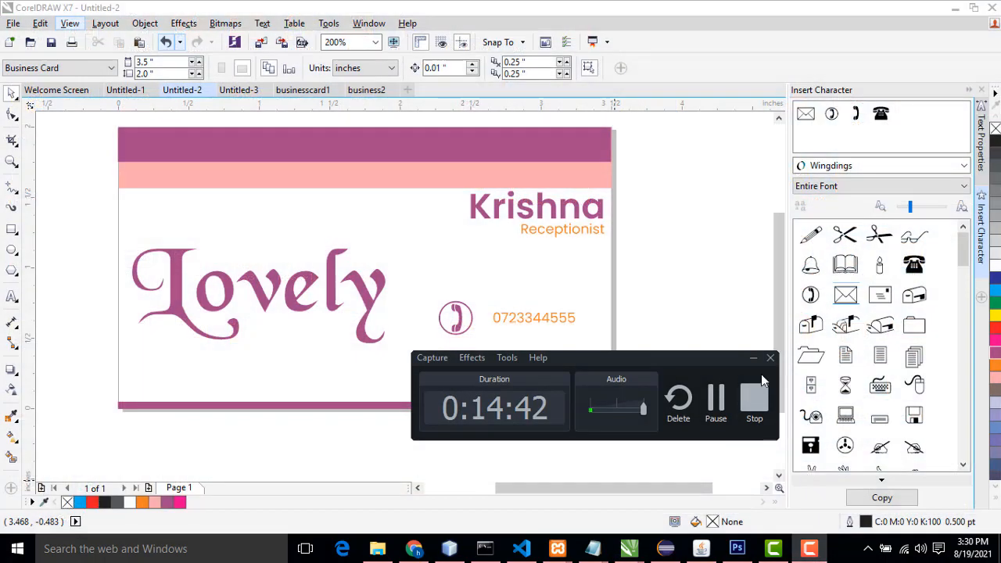
{"action": "left_click", "coordinate": [751, 359]}
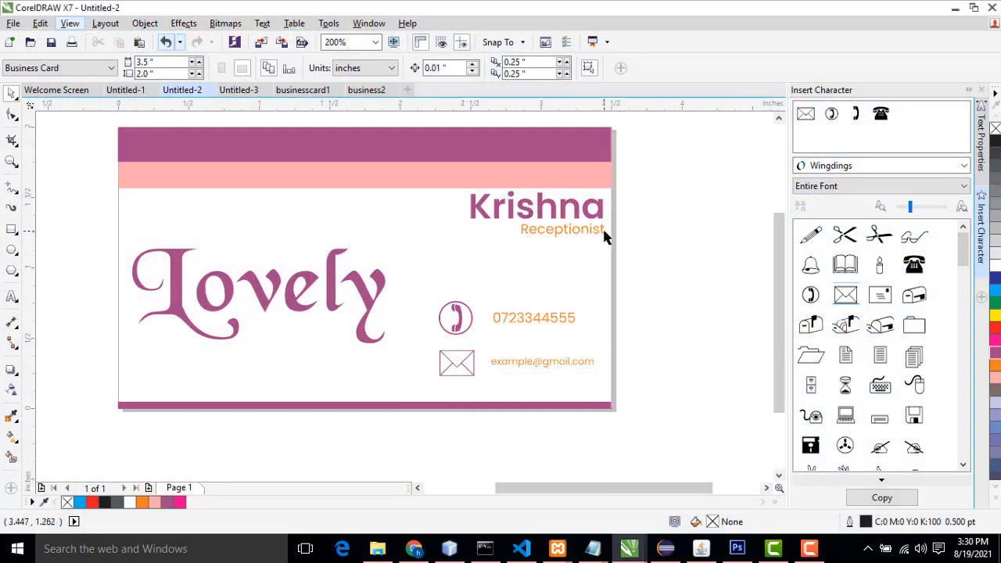
Step: Reduce the Krishna name on the Untitled-2 card to 12 pt
{"action": "left_click", "coordinate": [530, 223]}
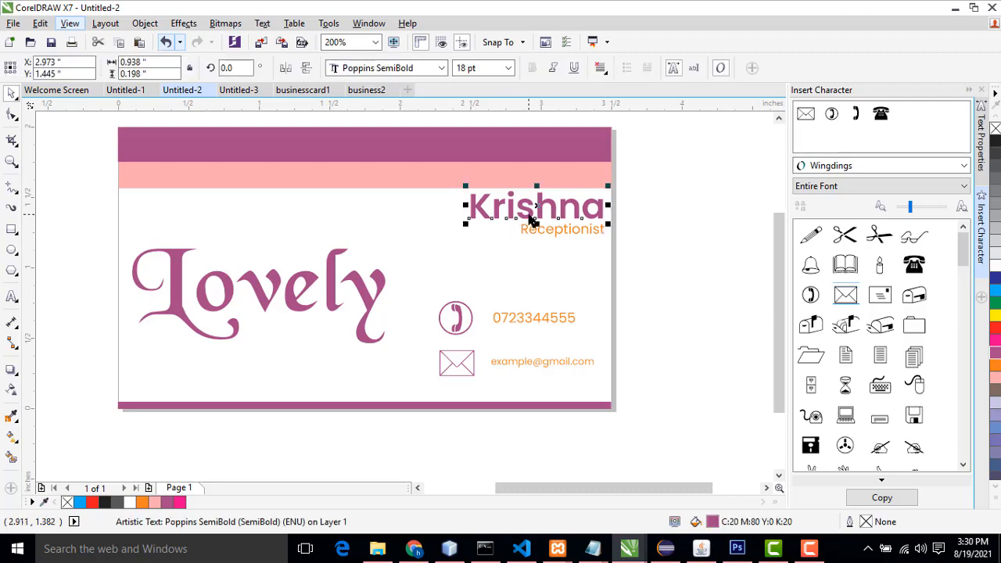
{"action": "left_click", "coordinate": [508, 69]}
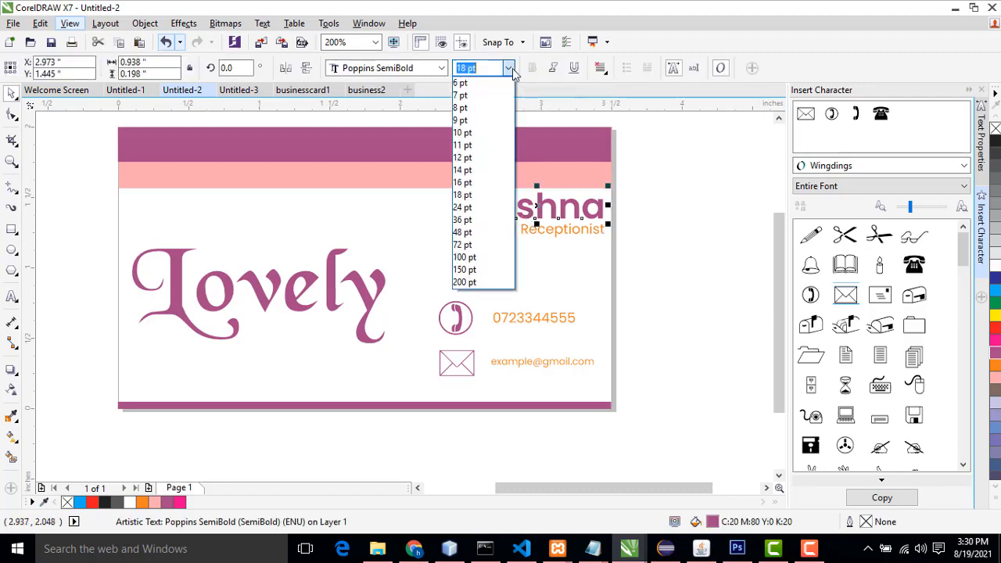
{"action": "left_click", "coordinate": [492, 163]}
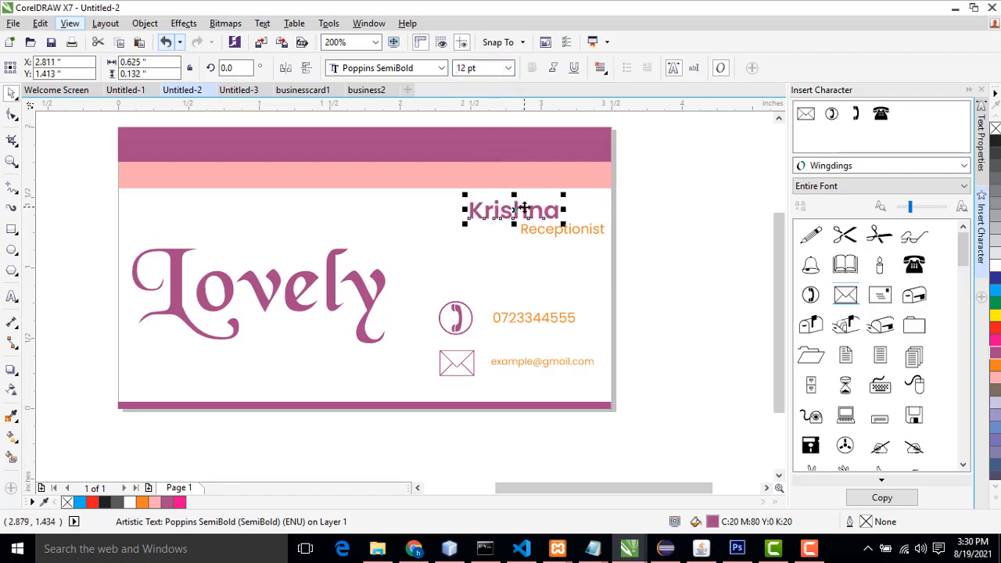
Step: Reduce the Receptionist title to 6 pt and nudge it into place beneath the name
{"action": "left_click", "coordinate": [579, 230]}
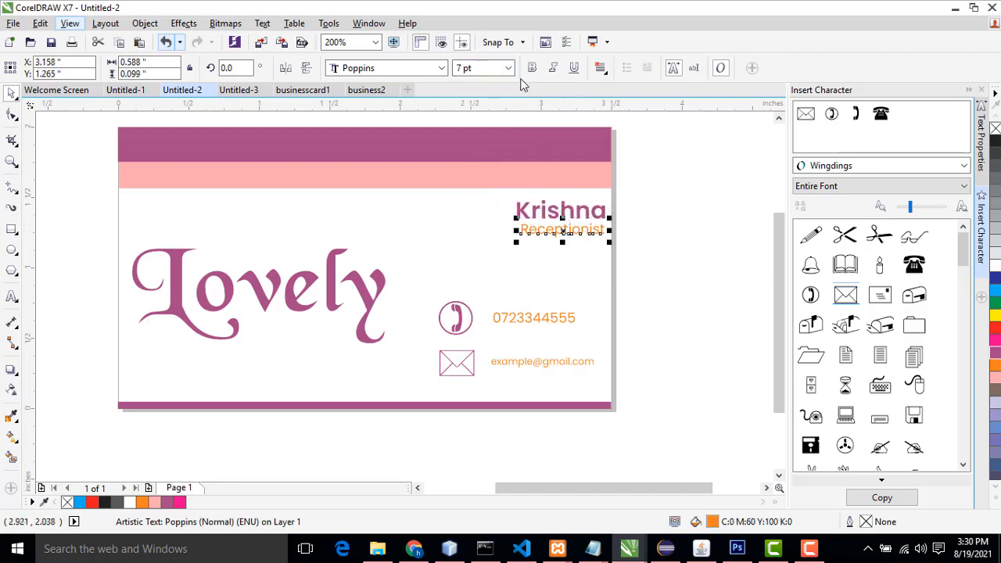
{"action": "left_click", "coordinate": [509, 68]}
{"action": "left_click", "coordinate": [489, 83]}
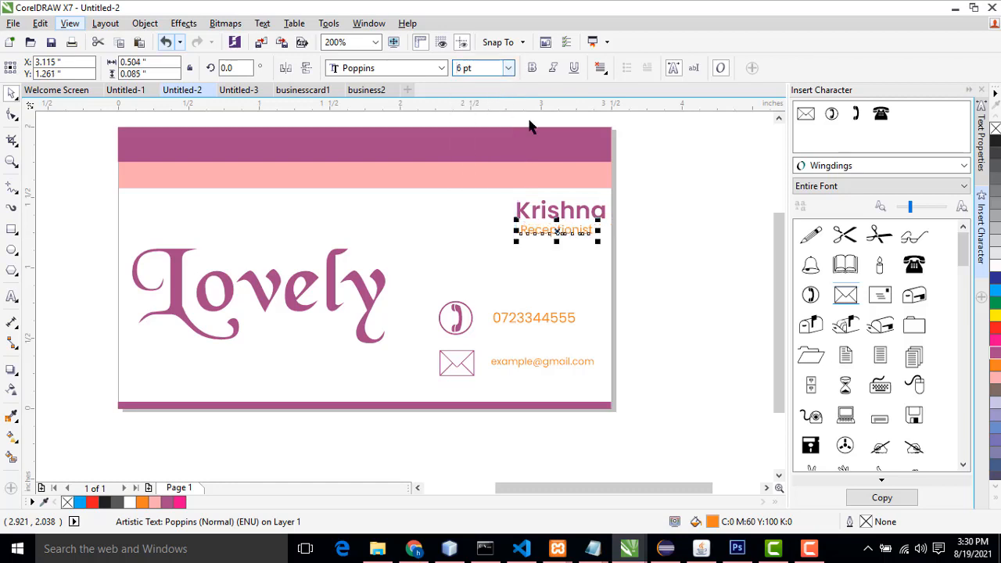
{"action": "left_click_drag", "start_coordinate": [579, 233], "coordinate": [583, 232]}
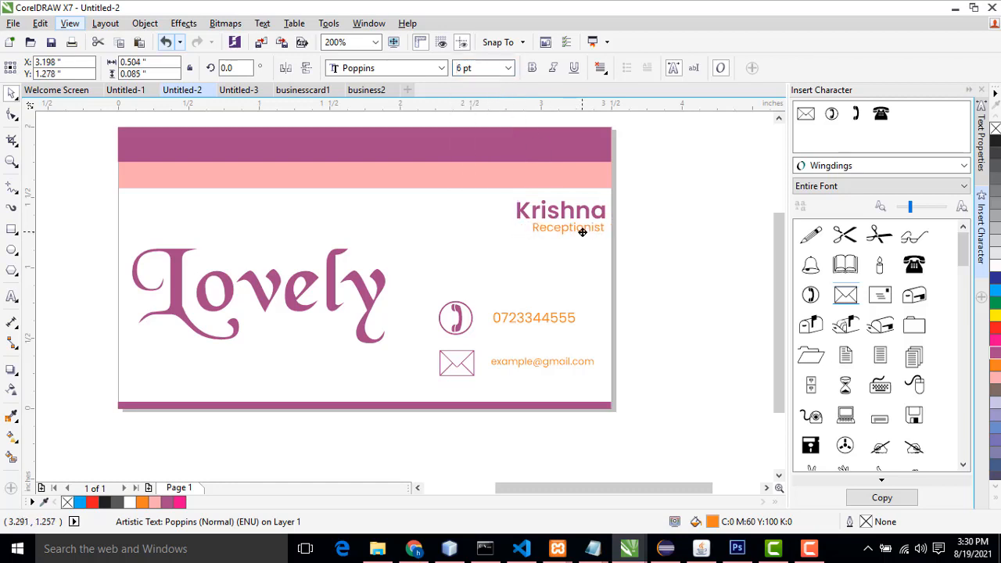
{"action": "left_click", "coordinate": [698, 250]}
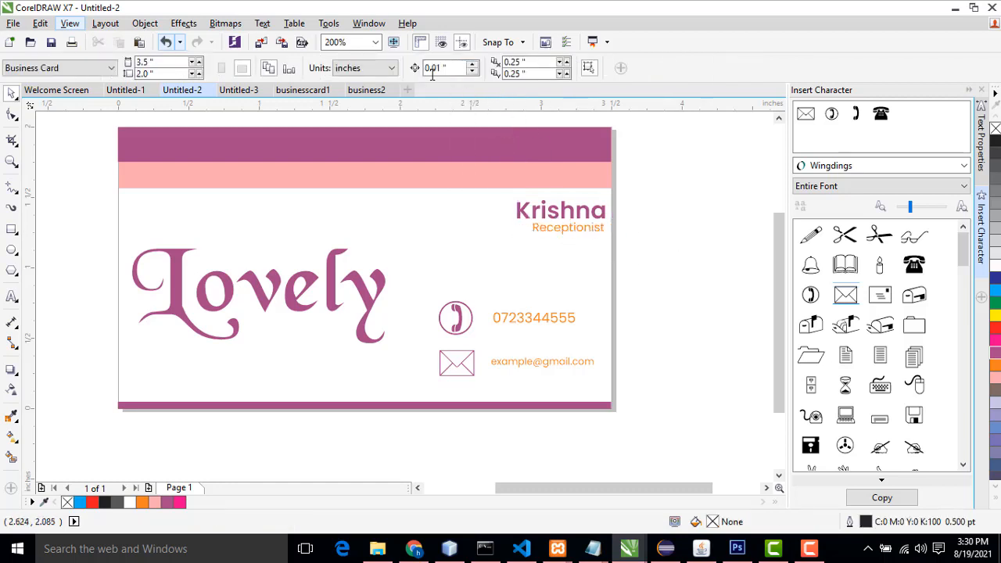
Step: Return to business2 and add the text "Krishna" in the card's upper right area
{"action": "left_click", "coordinate": [355, 92]}
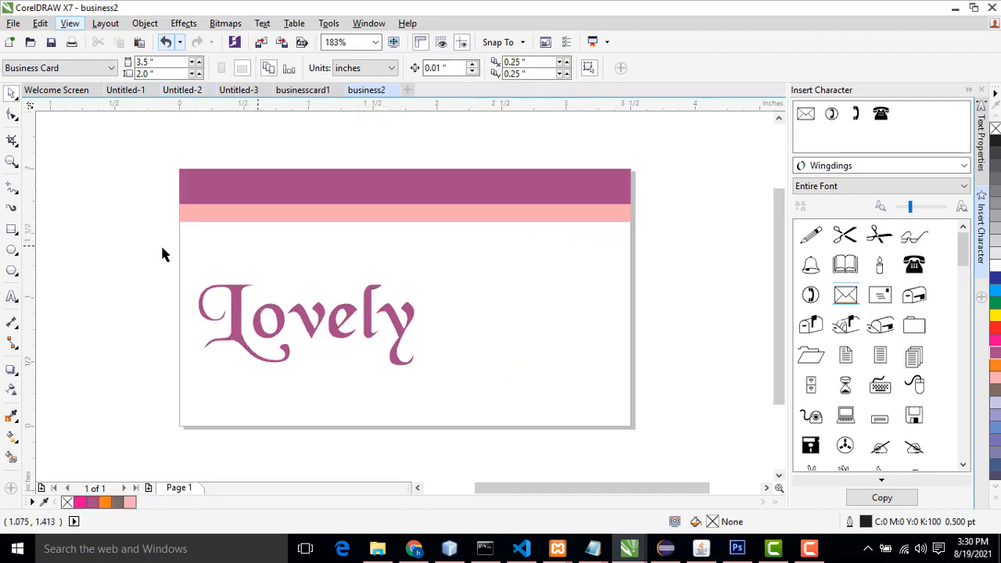
{"action": "left_click", "coordinate": [12, 297]}
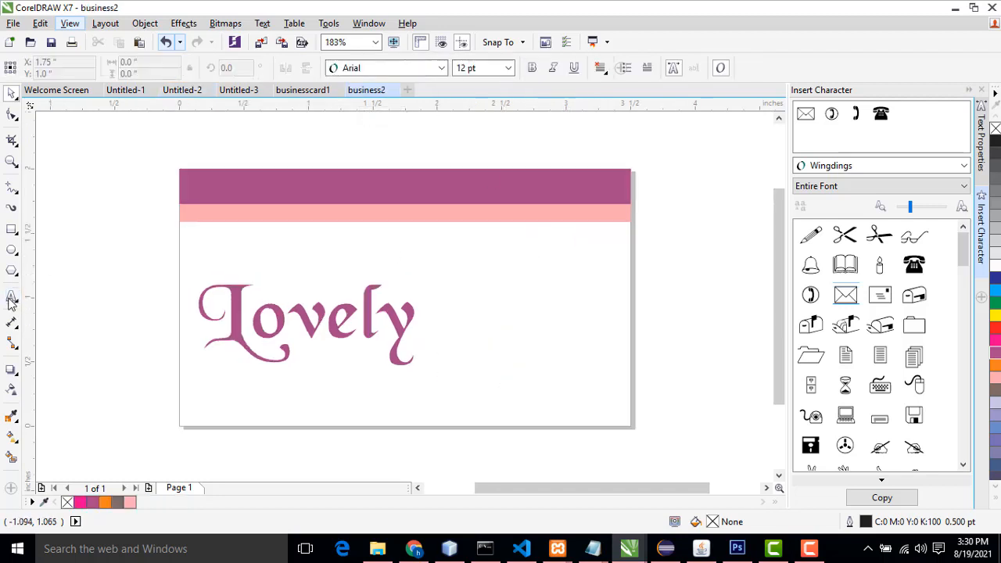
{"action": "left_click", "coordinate": [448, 274]}
{"action": "type", "text": "Kr"}
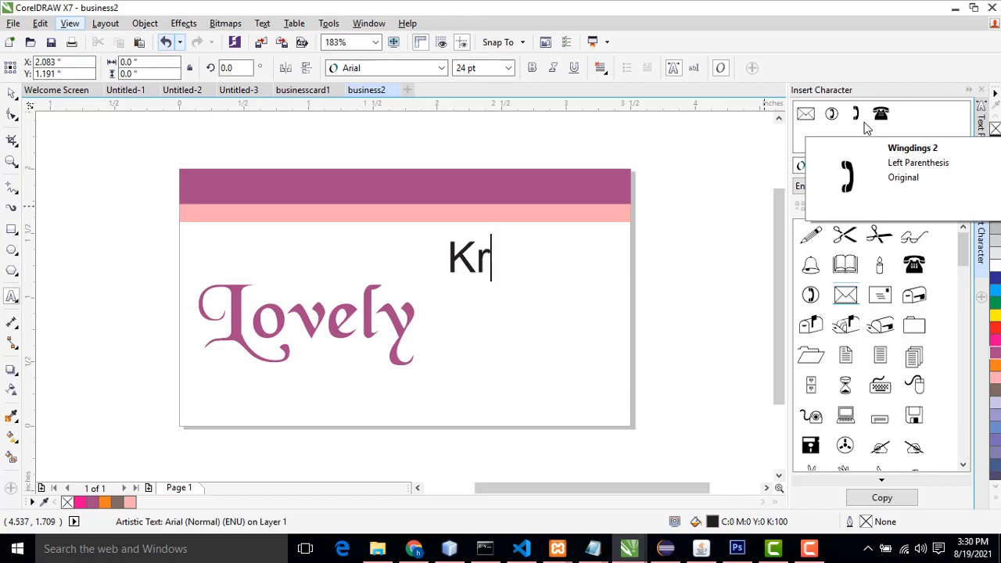
{"action": "type", "text": "ishna"}
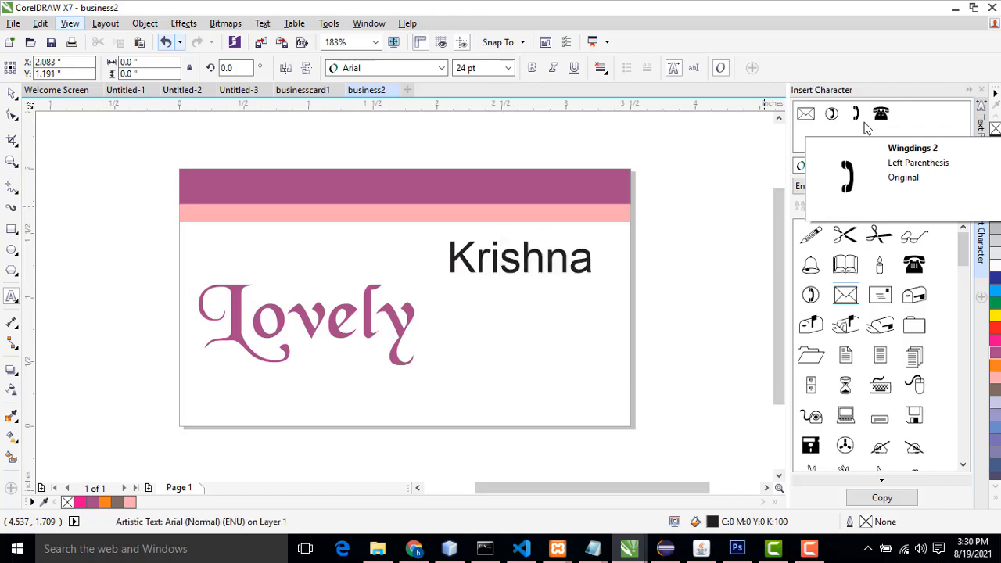
Step: Set "Krishna" to Poppins Bold at 12 pt and move it to the card's upper right corner below the strips
{"action": "left_click", "coordinate": [12, 93]}
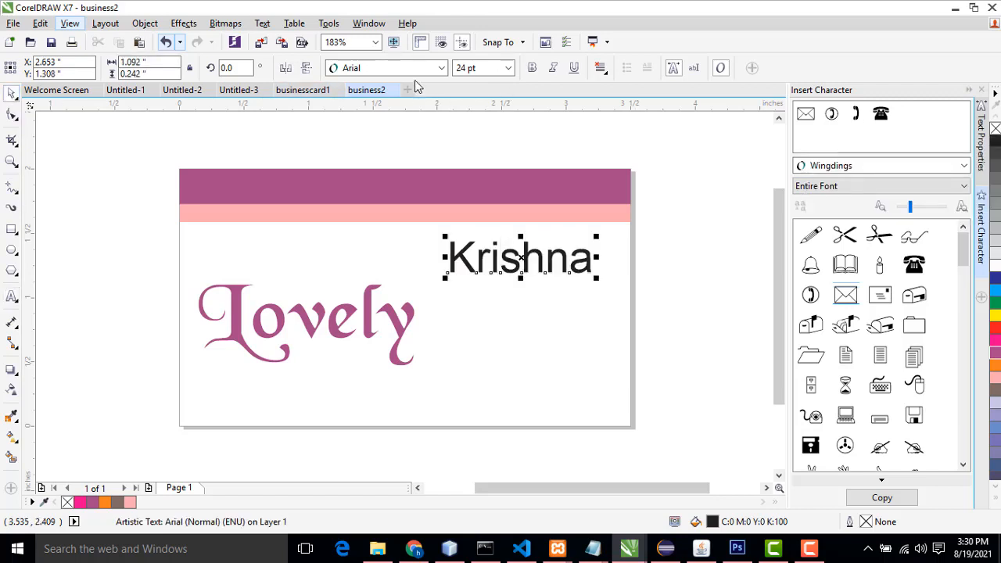
{"action": "left_click", "coordinate": [441, 68]}
{"action": "mouse_move", "coordinate": [391, 104]}
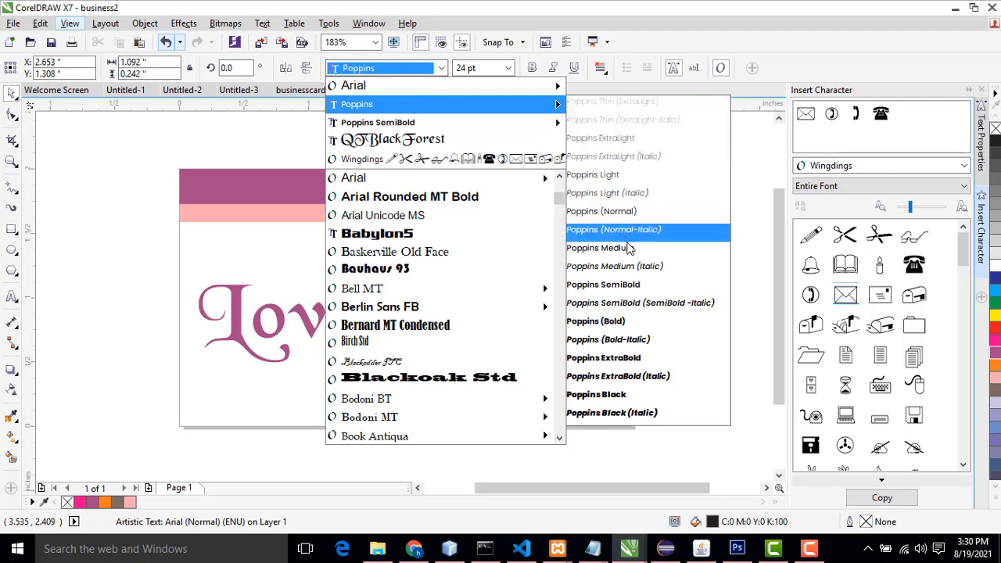
{"action": "left_click", "coordinate": [622, 322]}
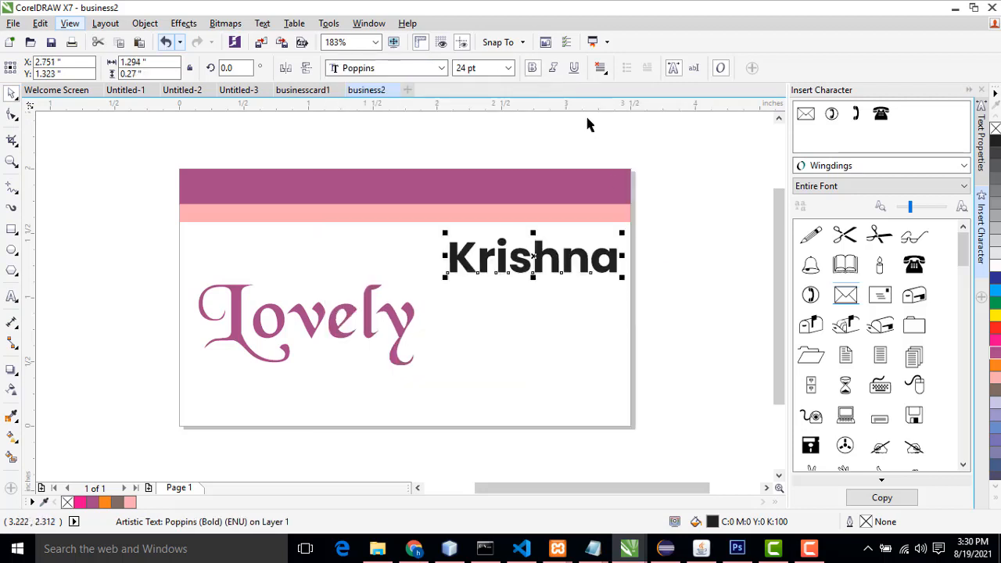
{"action": "left_click", "coordinate": [507, 69]}
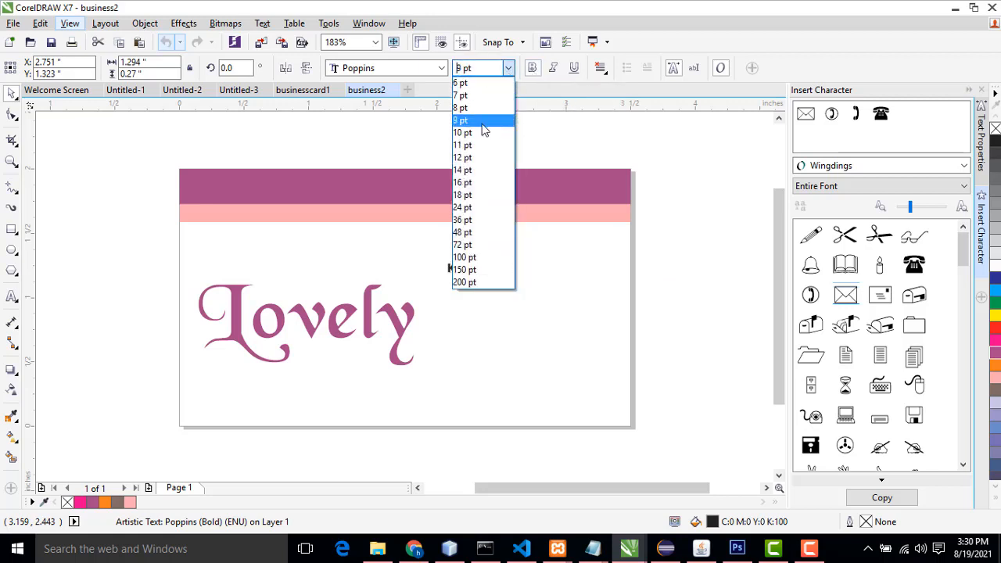
{"action": "left_click", "coordinate": [477, 157]}
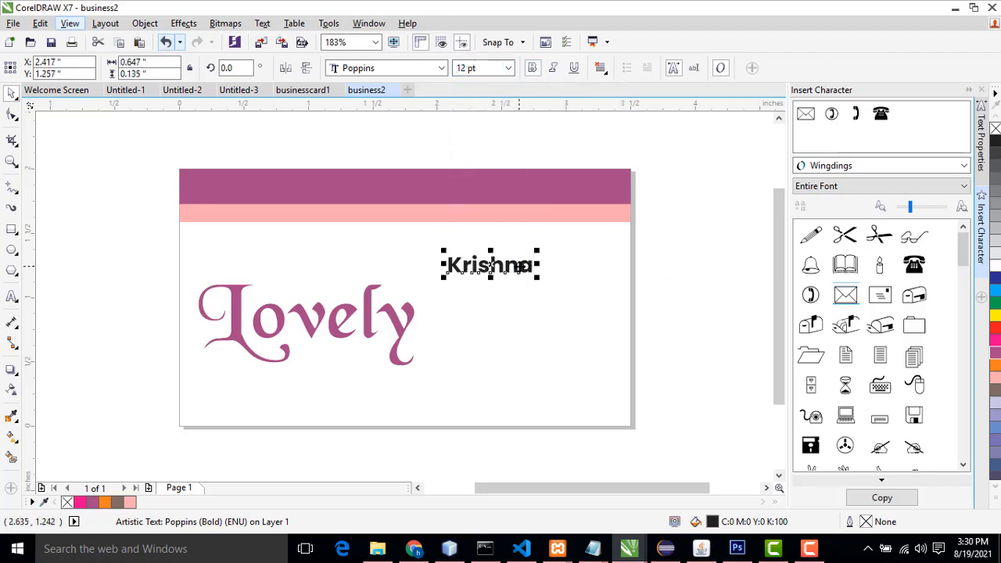
{"action": "left_click_drag", "start_coordinate": [521, 269], "coordinate": [606, 239]}
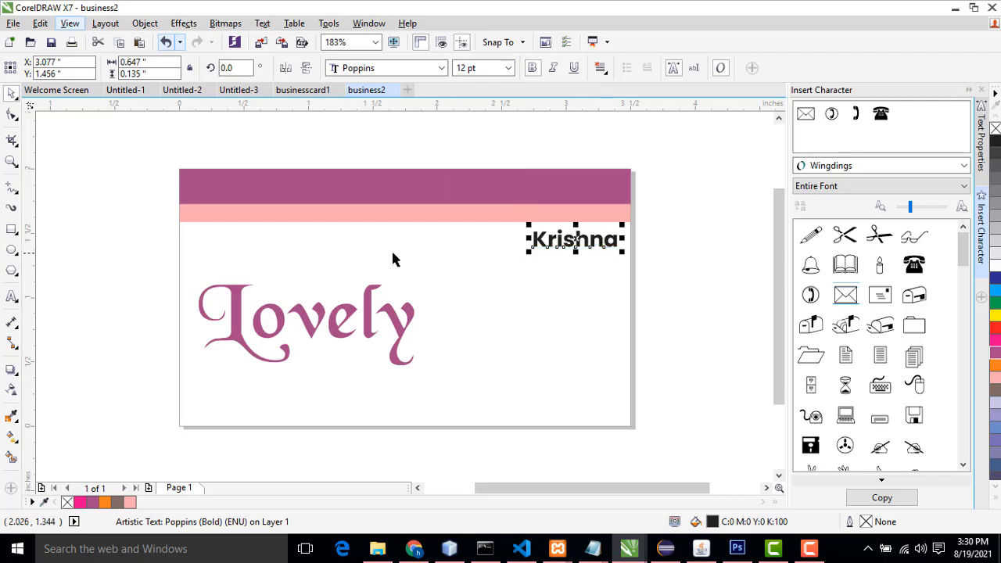
Step: Start a new artistic text entry on the card below the name
{"action": "left_click", "coordinate": [11, 296]}
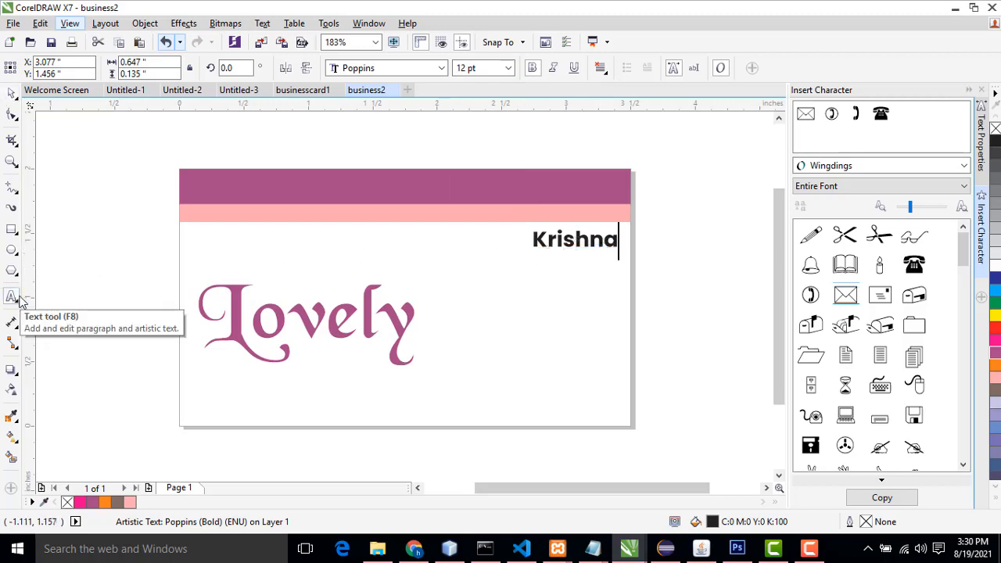
{"action": "left_click", "coordinate": [464, 321]}
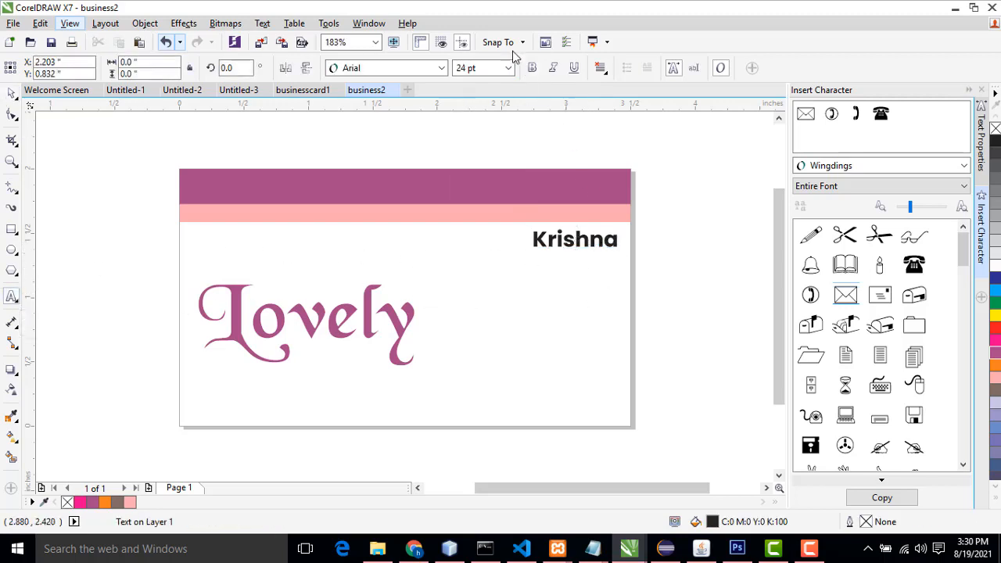
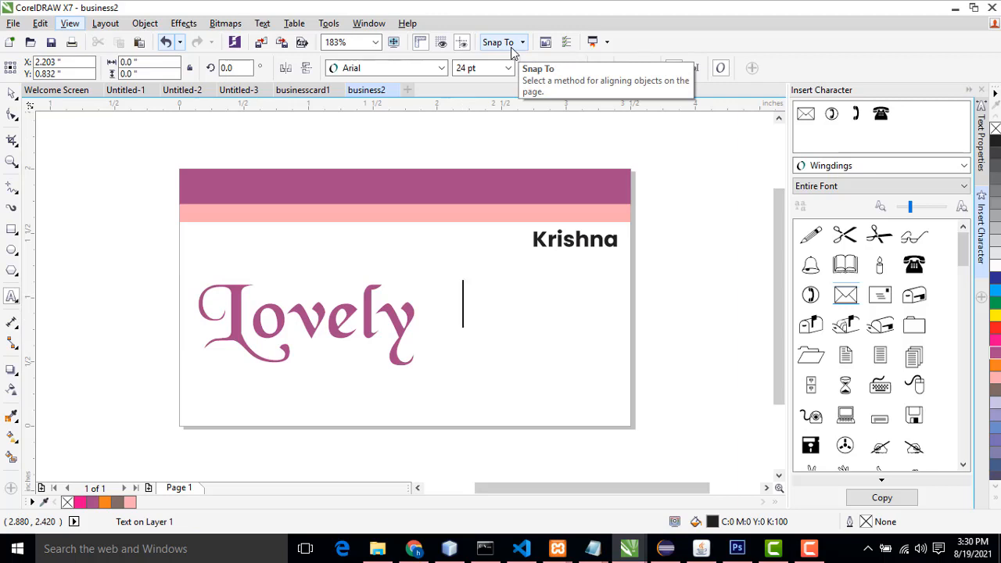
{"action": "type", "text": "Ma"}
{"action": "key", "text": "BackSpace"}
{"action": "key", "text": "BackSpace"}
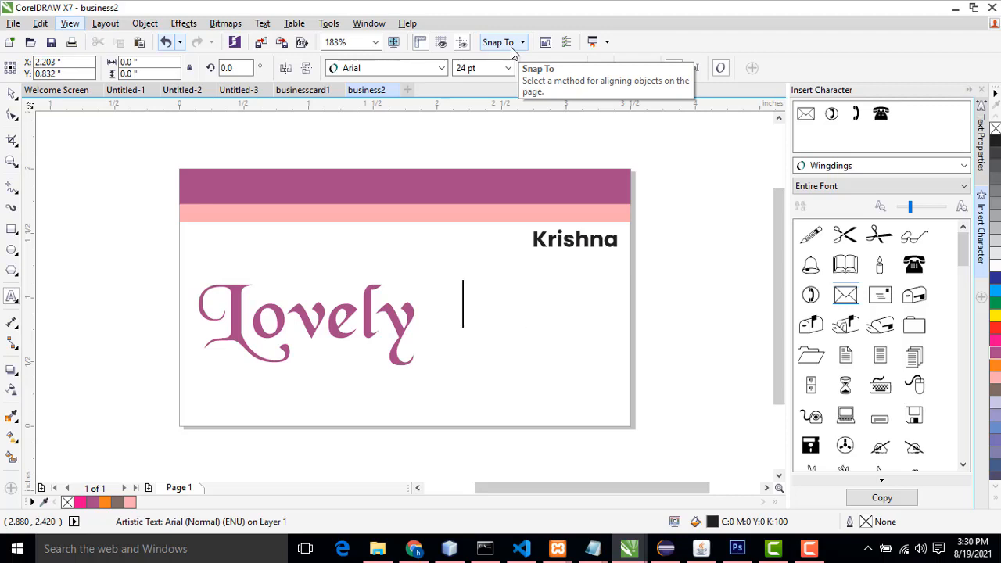
Step: Compare the businesscard1 and Untitled-2 example cards before returning to business2
{"action": "left_click", "coordinate": [297, 91]}
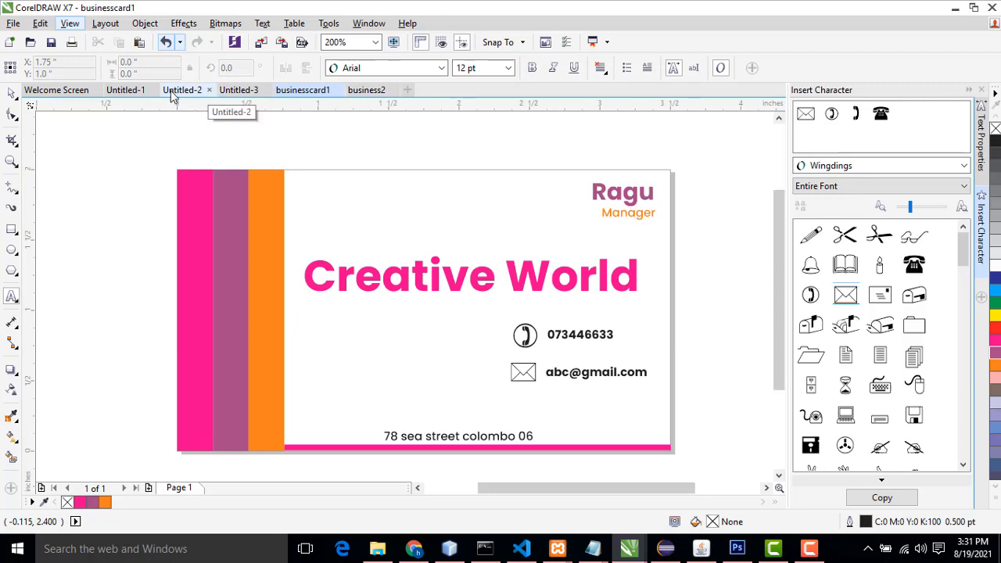
{"action": "left_click", "coordinate": [183, 90]}
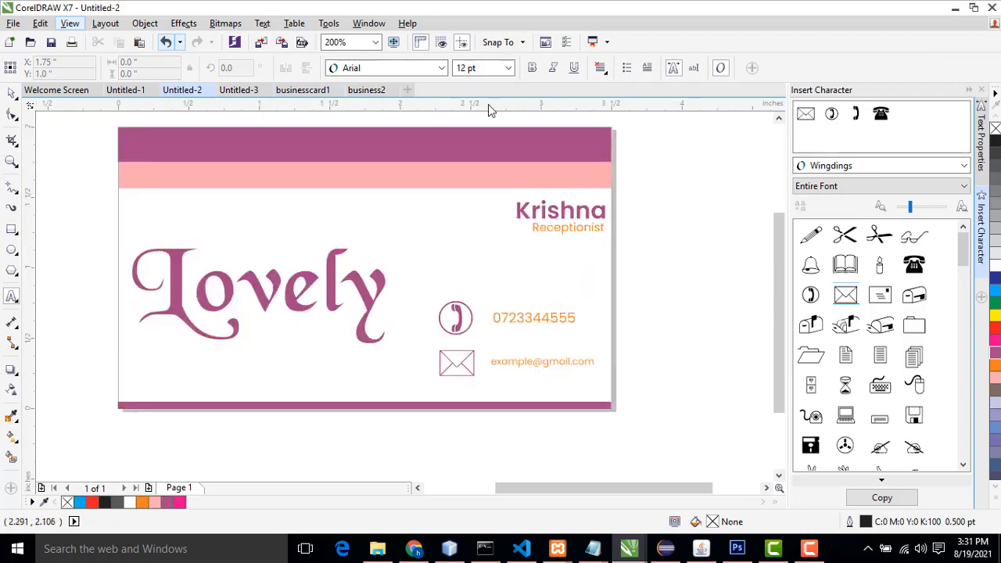
{"action": "left_click", "coordinate": [364, 92]}
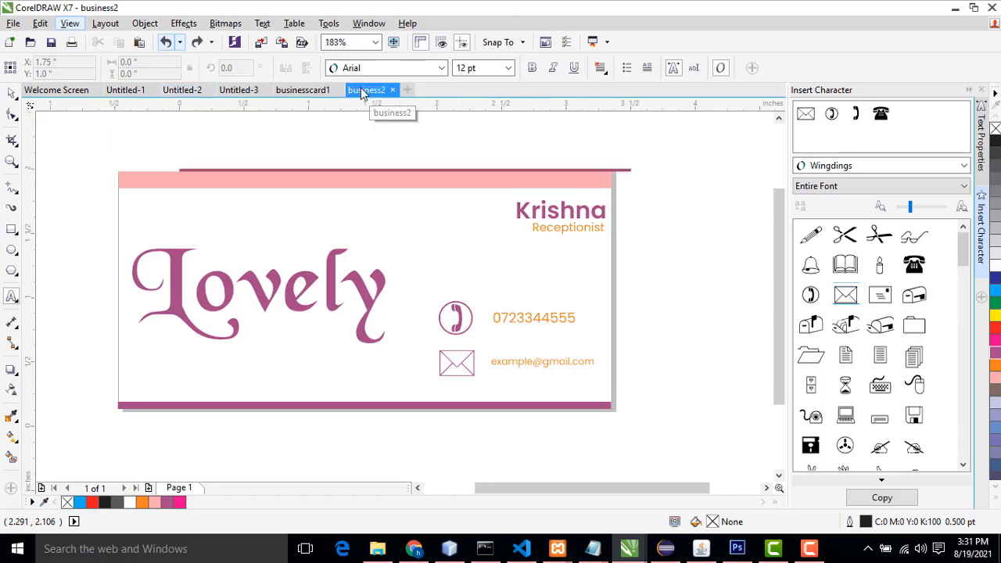
Step: Add the text "Receptionest" beneath the Krishna name and move it toward the card's centre
{"action": "left_click", "coordinate": [513, 266]}
{"action": "type", "text": "Rec"}
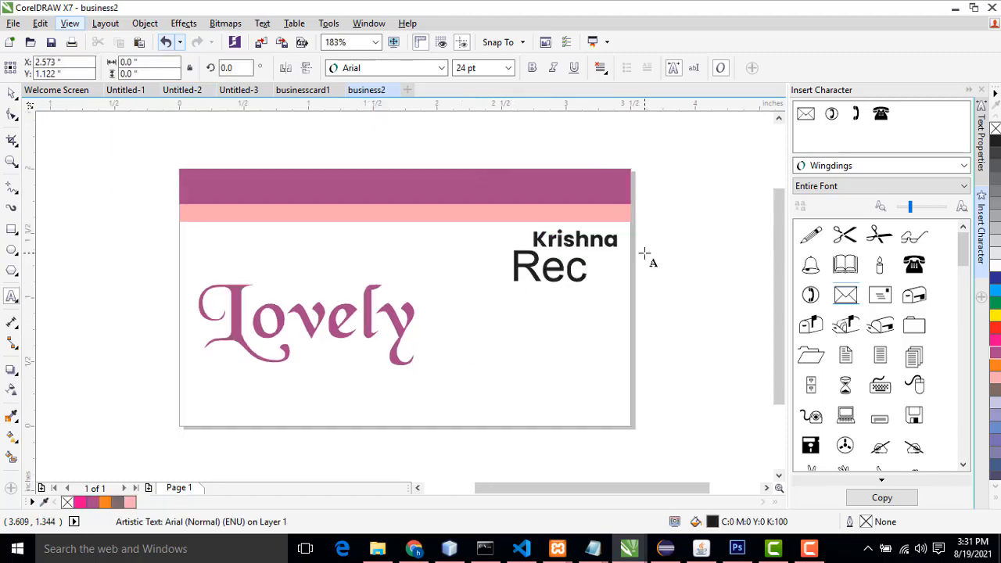
{"action": "type", "text": "ept"}
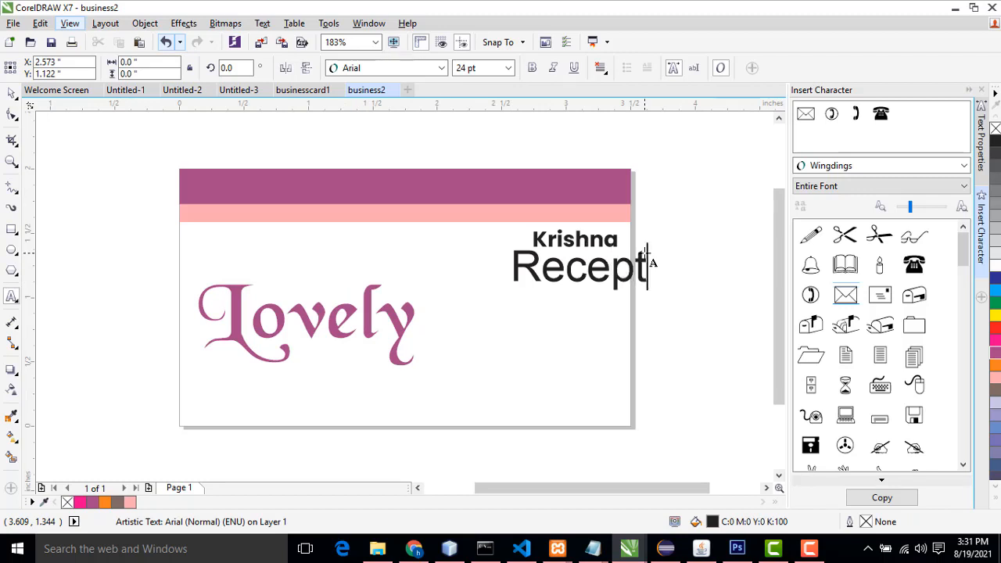
{"action": "type", "text": "ionest"}
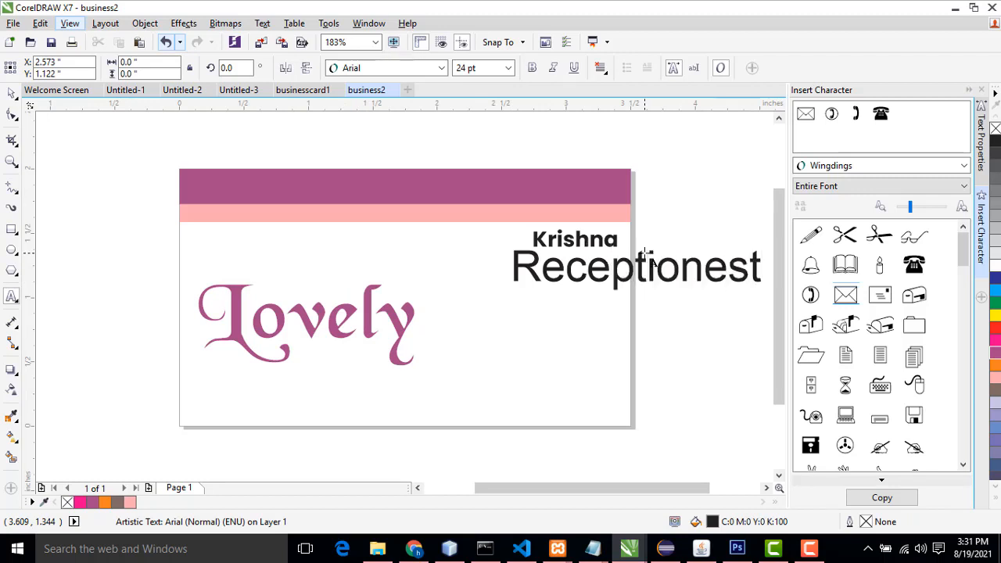
{"action": "key", "text": "ctrl+space"}
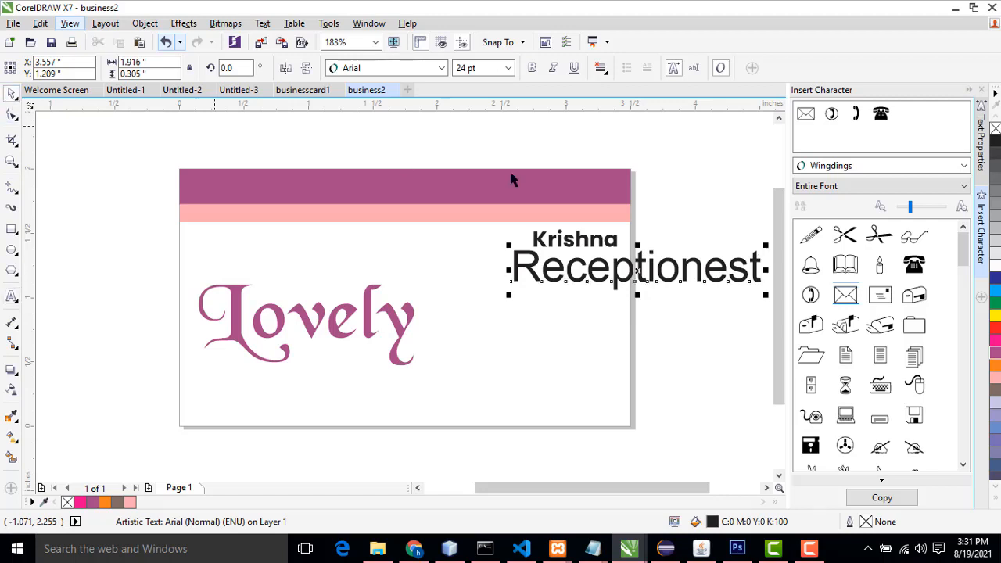
{"action": "left_click_drag", "start_coordinate": [669, 266], "coordinate": [588, 290]}
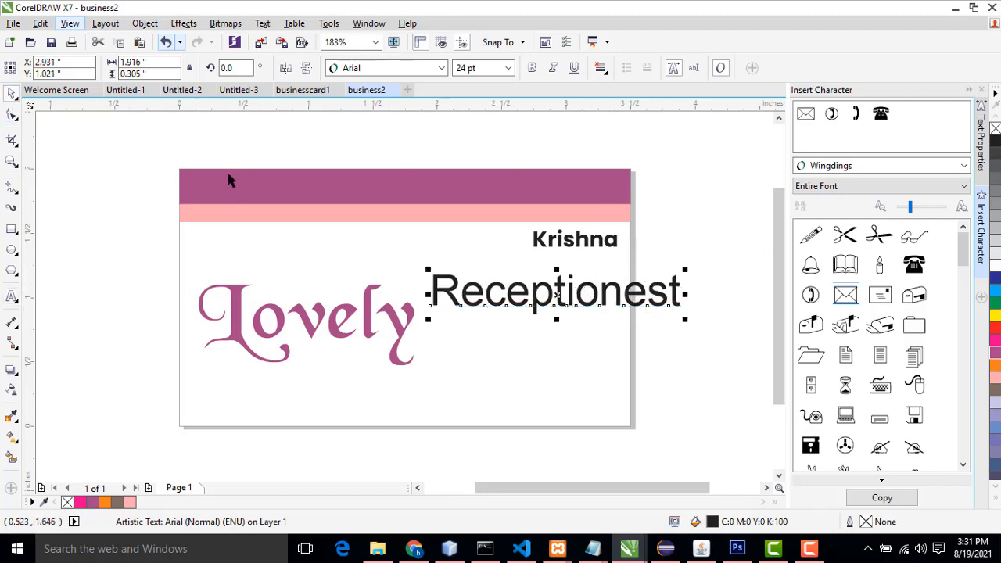
Step: Check the example card and correct the title's spelling to "Receptionist"
{"action": "left_click", "coordinate": [183, 90]}
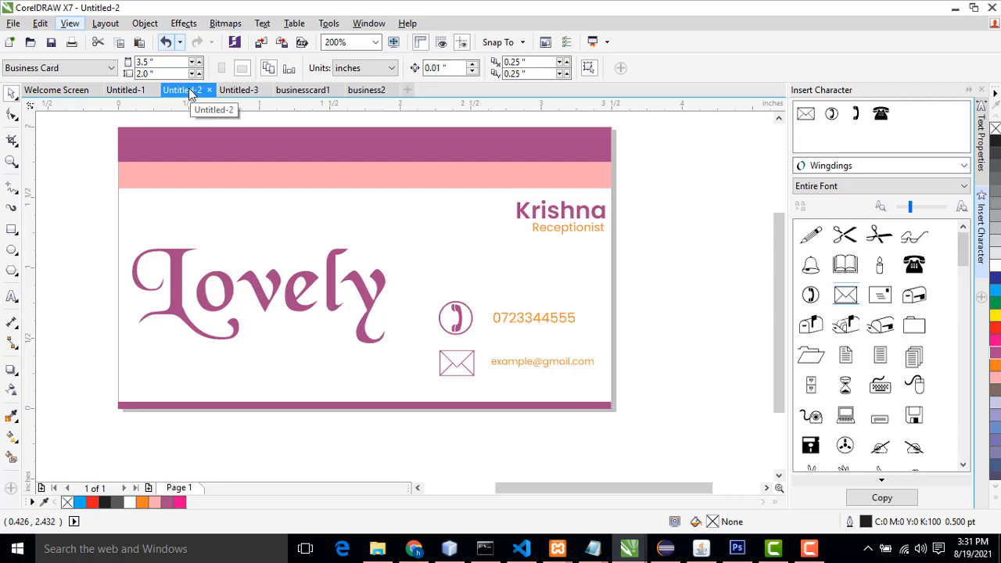
{"action": "left_click", "coordinate": [368, 91]}
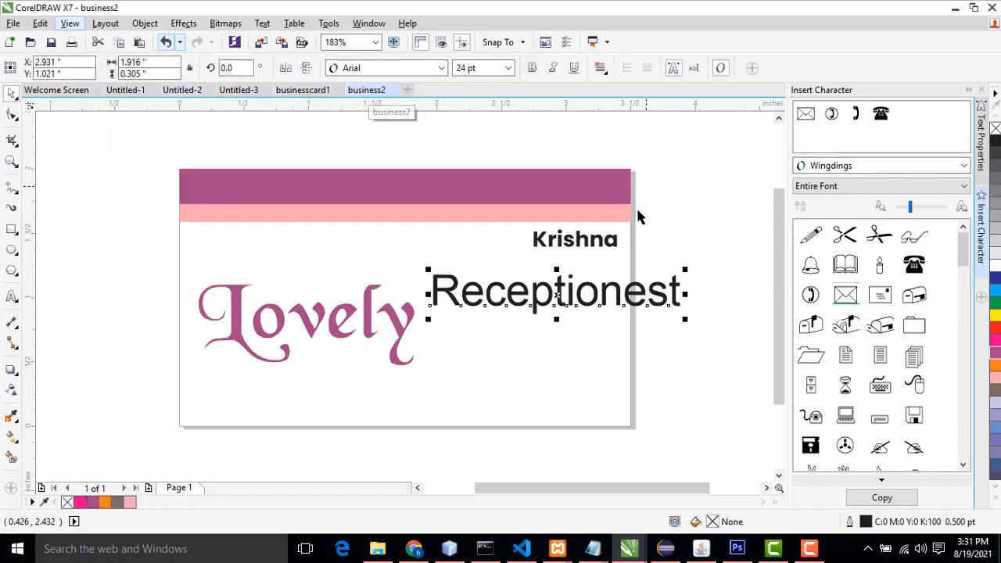
{"action": "double_click", "coordinate": [624, 291]}
{"action": "left_click_drag", "start_coordinate": [625, 291], "coordinate": [648, 291]}
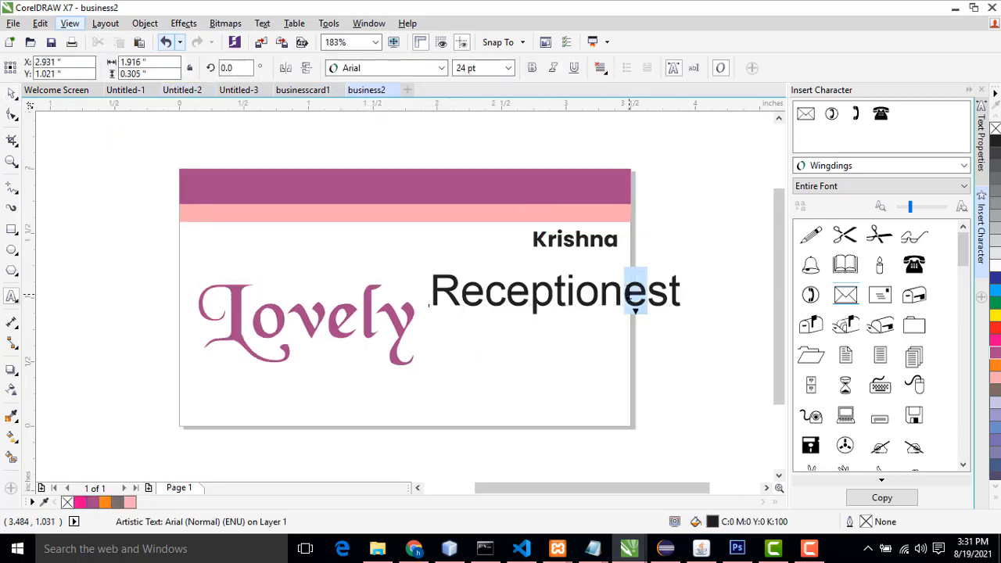
{"action": "type", "text": "i"}
{"action": "left_click", "coordinate": [12, 93]}
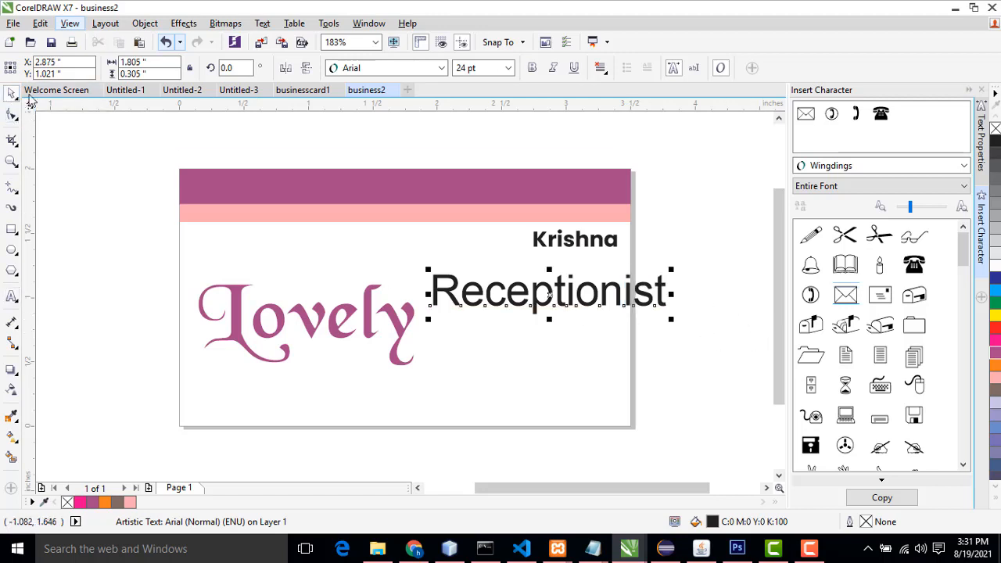
Step: Set the Receptionist title to Poppins at 6 pt and move it right beneath the Krishna name
{"action": "left_click", "coordinate": [693, 314]}
{"action": "left_click", "coordinate": [573, 304]}
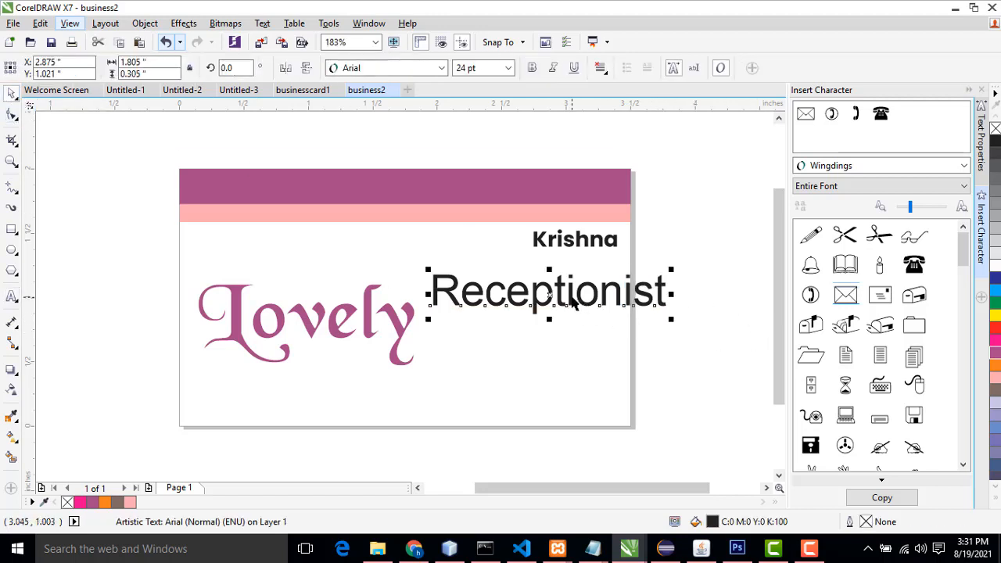
{"action": "left_click", "coordinate": [508, 68]}
{"action": "left_click", "coordinate": [422, 68]}
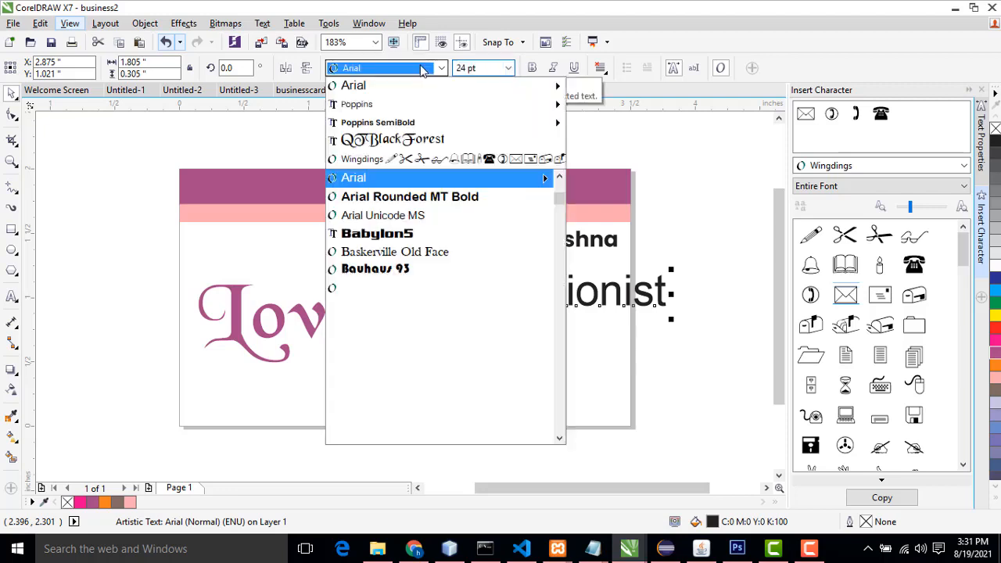
{"action": "mouse_move", "coordinate": [438, 104]}
{"action": "left_click", "coordinate": [623, 214]}
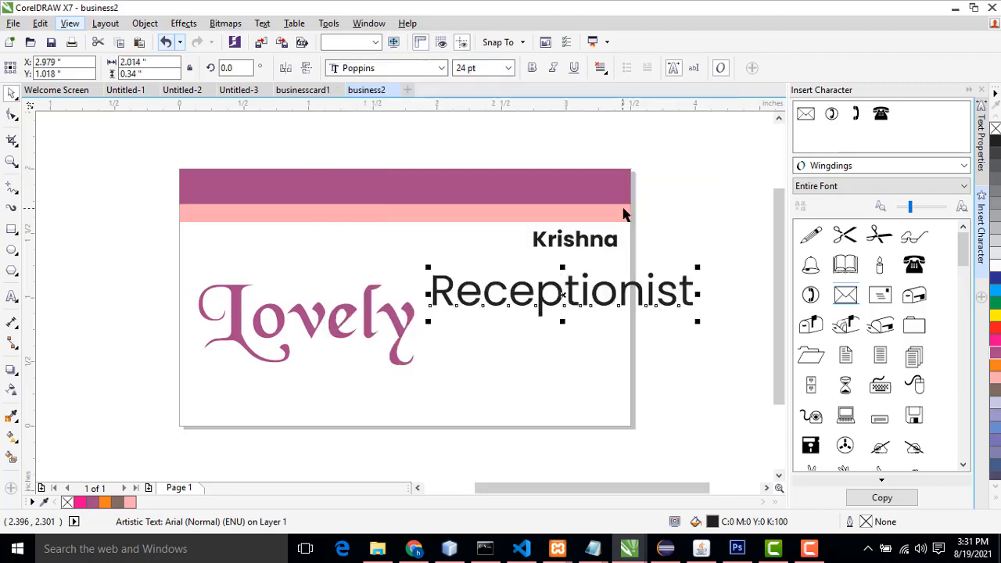
{"action": "left_click", "coordinate": [509, 68]}
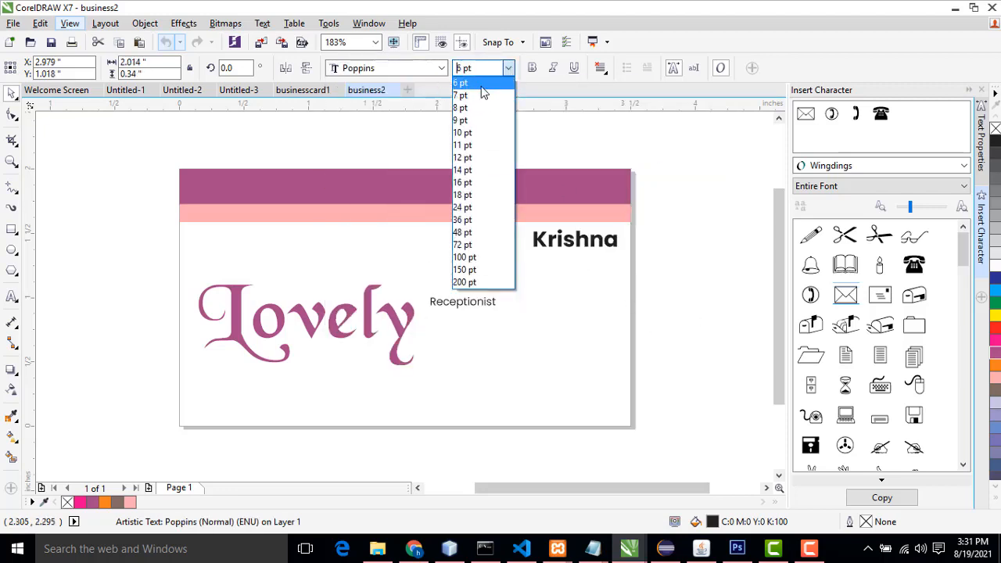
{"action": "left_click", "coordinate": [482, 88]}
{"action": "left_click_drag", "start_coordinate": [510, 292], "coordinate": [605, 263]}
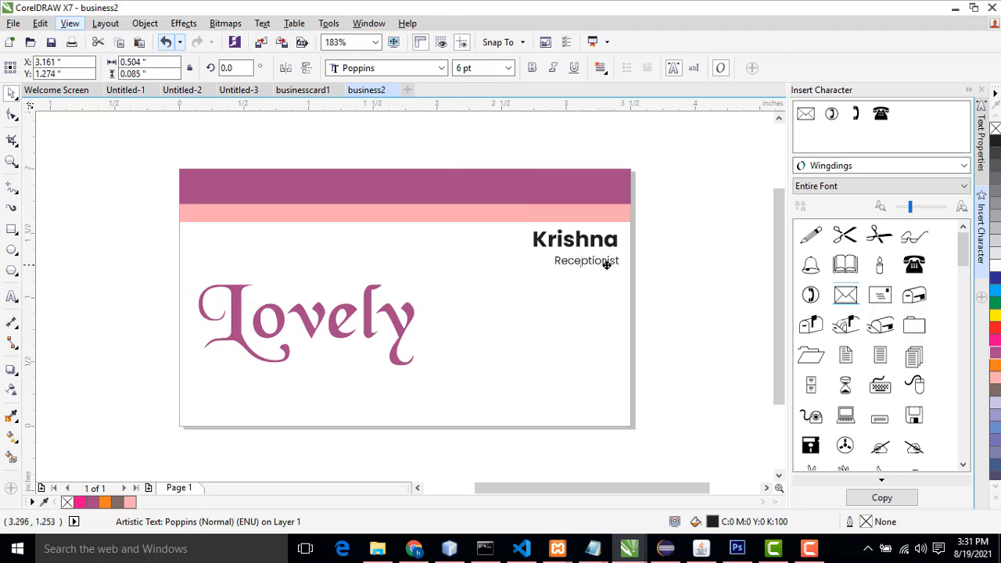
Step: Colour the Krishna name purple and the Receptionist title orange
{"action": "left_click", "coordinate": [616, 244]}
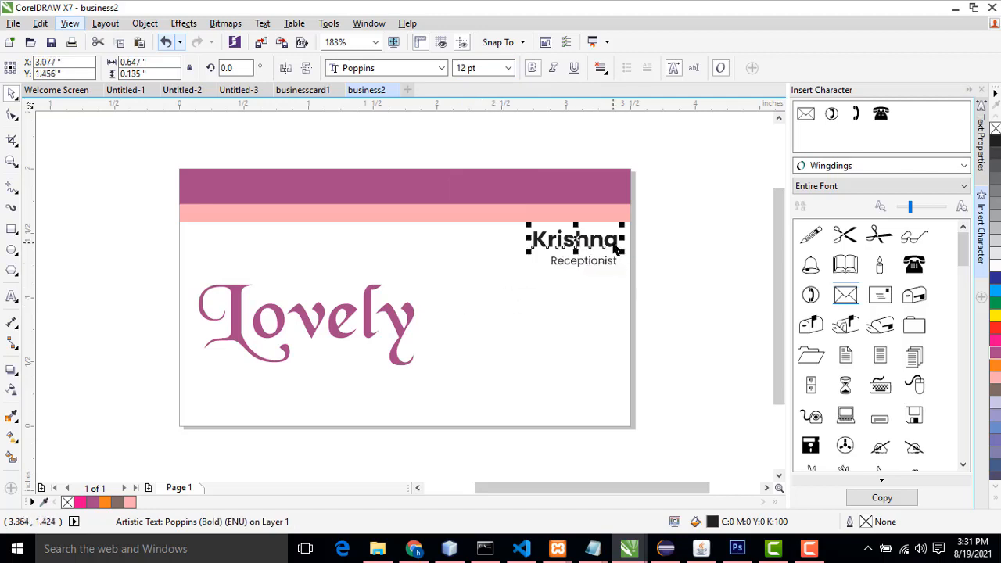
{"action": "left_click", "coordinate": [995, 356]}
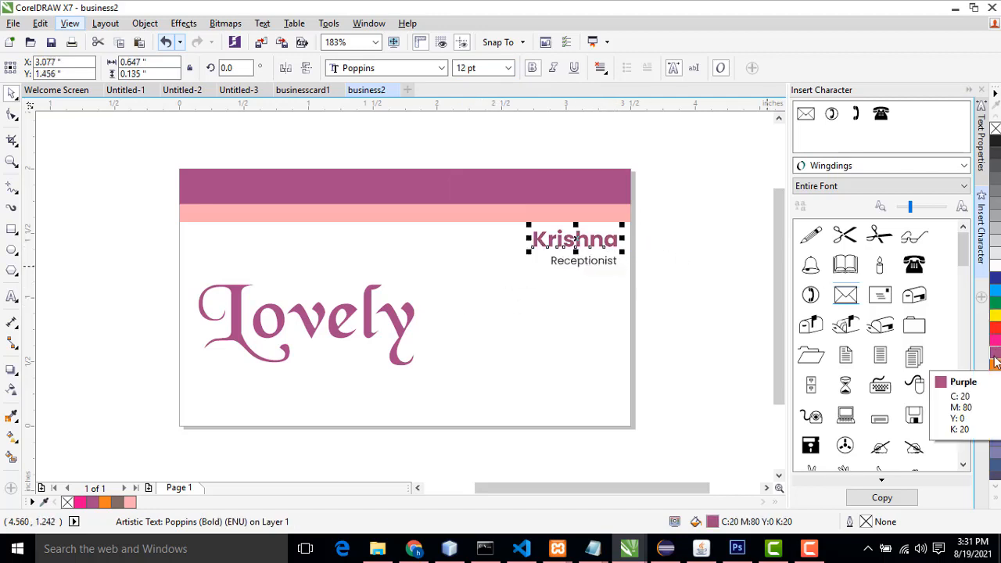
{"action": "left_click", "coordinate": [576, 265]}
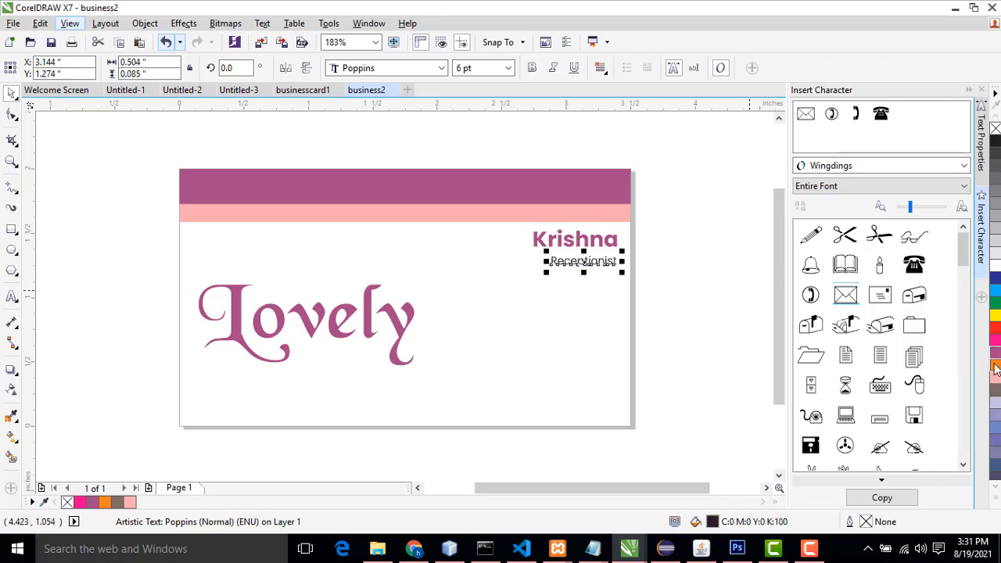
{"action": "left_click", "coordinate": [996, 365]}
{"action": "left_click", "coordinate": [646, 283]}
Step: Nudge the Receptionist title slightly upward beneath the name
{"action": "scroll", "coordinate": [601, 265], "scroll_direction": "up", "scroll_amount": 3}
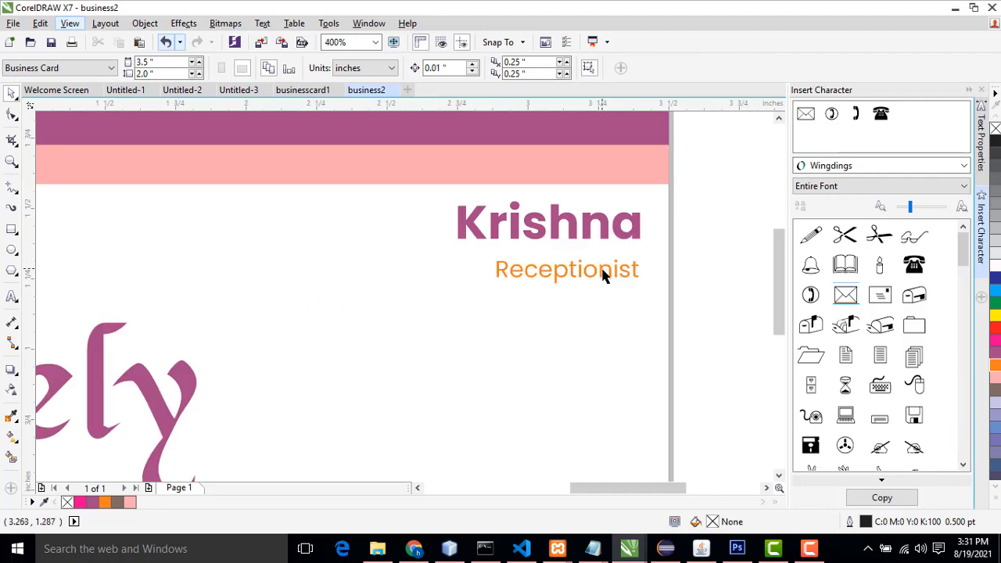
{"action": "scroll", "coordinate": [603, 272], "scroll_direction": "down", "scroll_amount": 2}
{"action": "scroll", "coordinate": [585, 273], "scroll_direction": "up", "scroll_amount": 2}
{"action": "scroll", "coordinate": [585, 274], "scroll_direction": "up", "scroll_amount": 2}
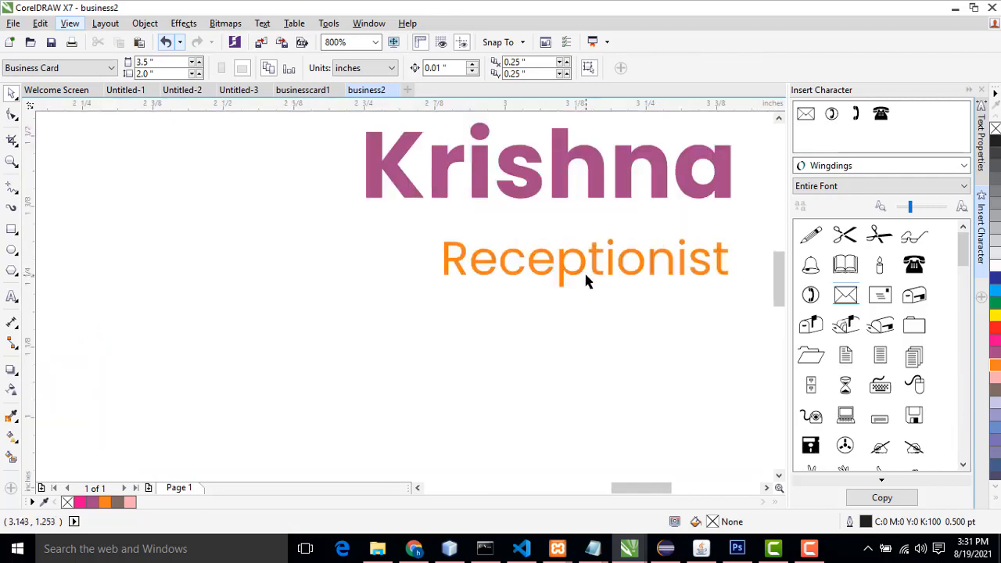
{"action": "scroll", "coordinate": [587, 276], "scroll_direction": "down", "scroll_amount": 2}
{"action": "scroll", "coordinate": [586, 274], "scroll_direction": "down", "scroll_amount": 2}
{"action": "left_click", "coordinate": [591, 268]}
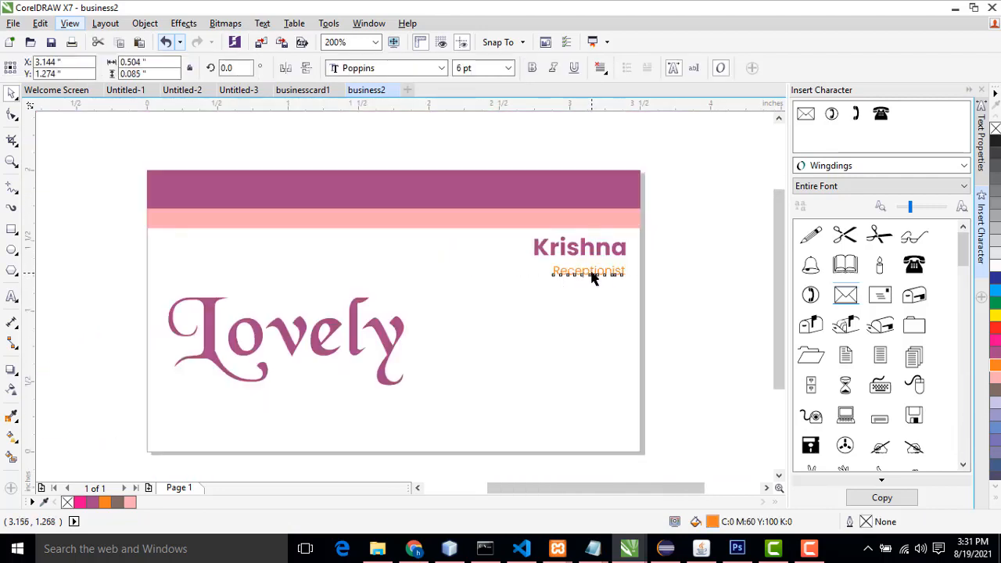
{"action": "left_click_drag", "start_coordinate": [590, 269], "coordinate": [591, 267]}
{"action": "left_click", "coordinate": [687, 274]}
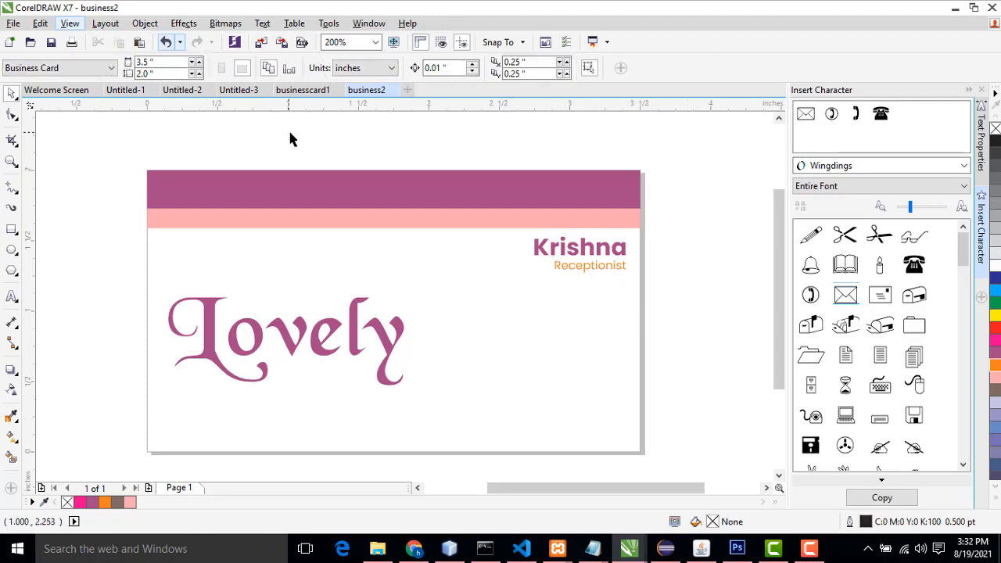
Step: Draw a thin full-width purple strip without outline along the card's bottom edge
{"action": "left_click", "coordinate": [12, 229]}
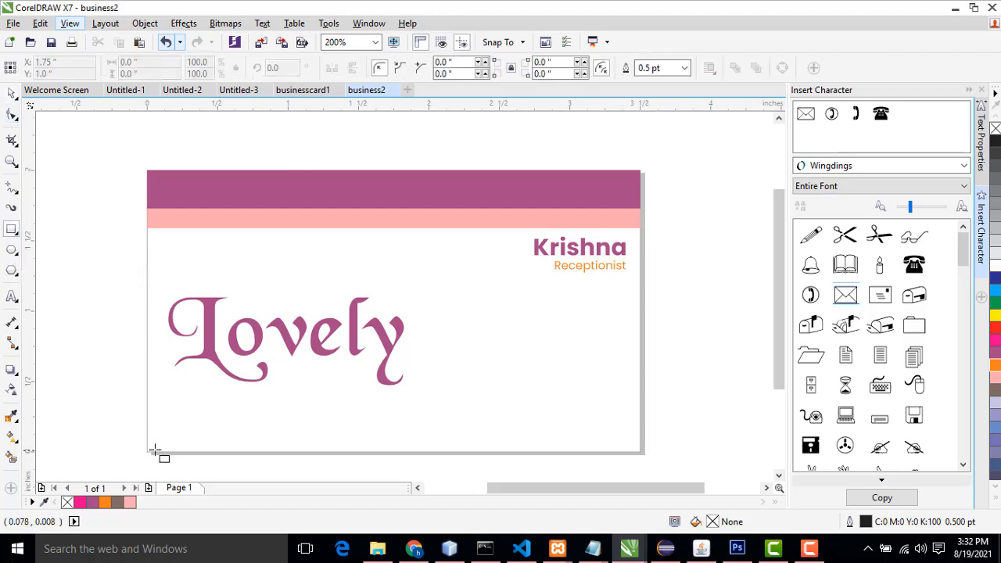
{"action": "left_click_drag", "start_coordinate": [150, 444], "coordinate": [644, 454]}
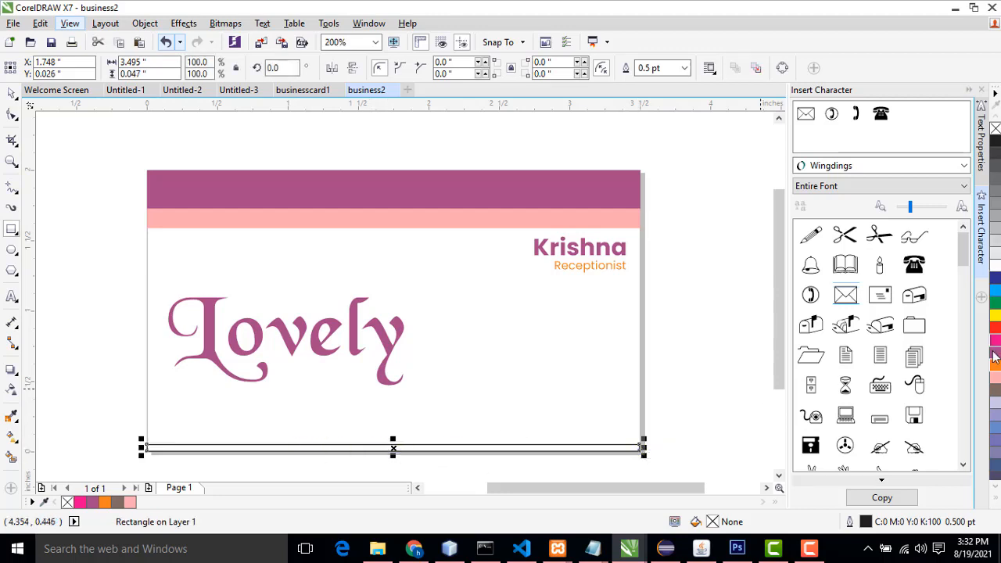
{"action": "left_click", "coordinate": [997, 348]}
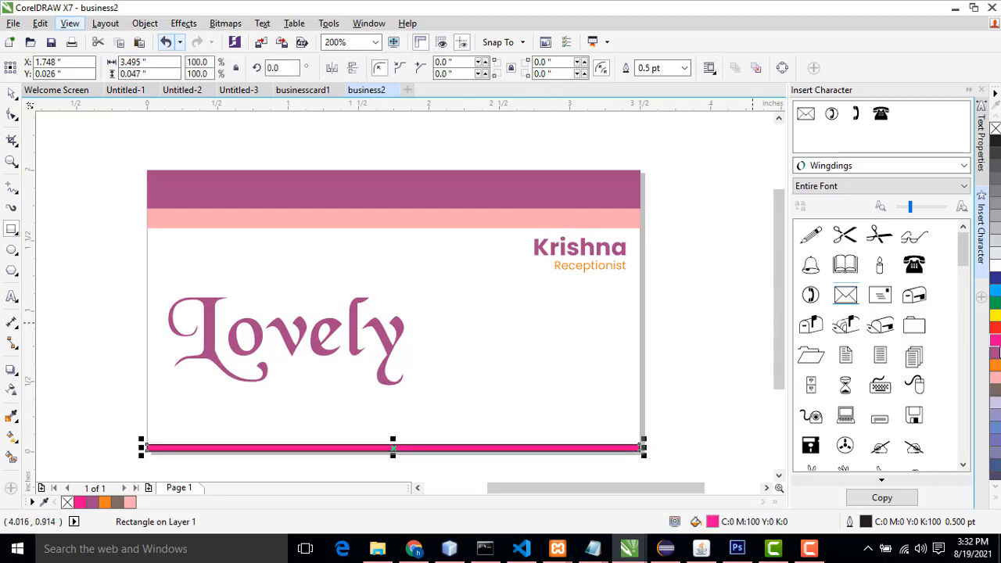
{"action": "left_click", "coordinate": [996, 355]}
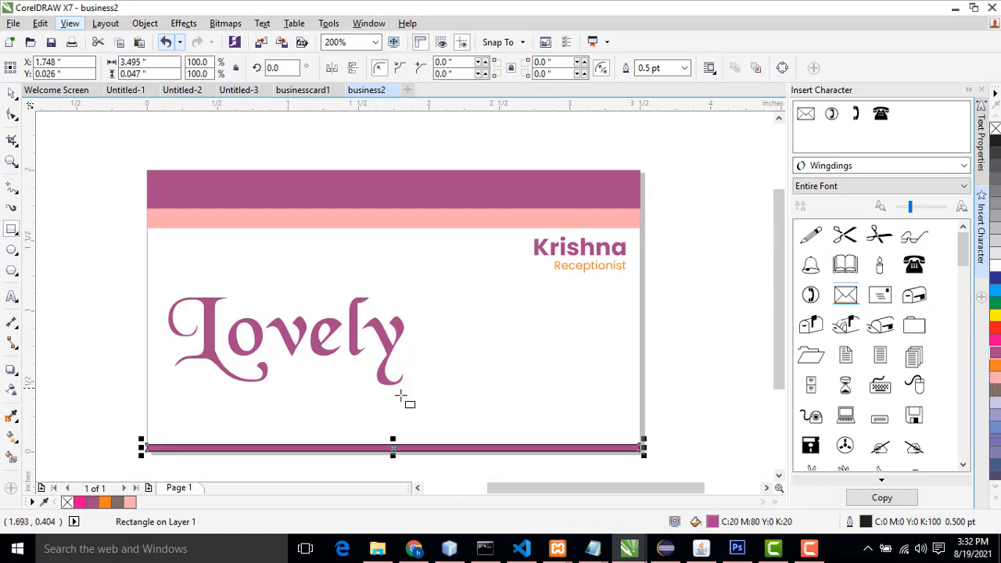
{"action": "left_click", "coordinate": [649, 83]}
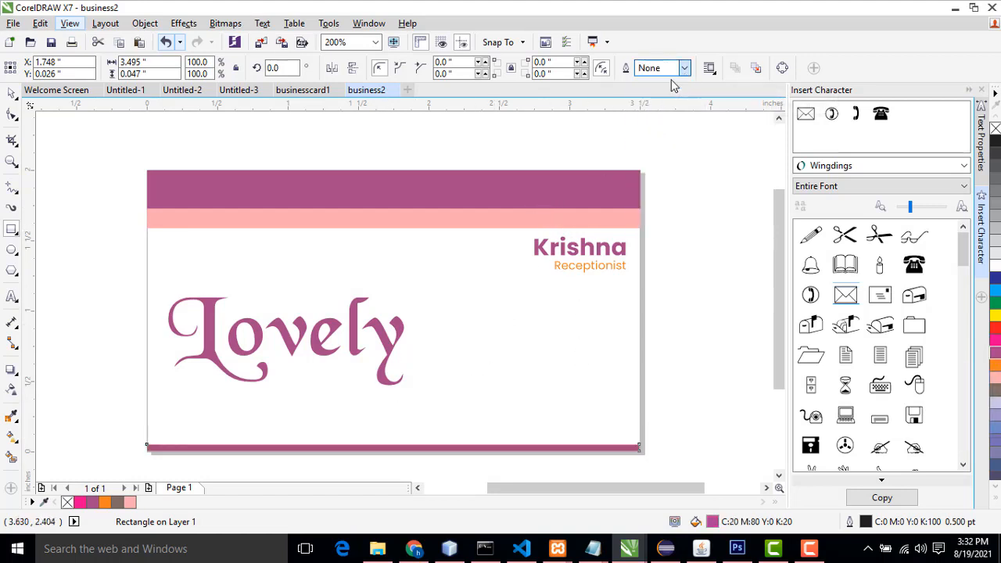
Step: Add a placeholder phone number as new text on the card's right side below the title
{"action": "left_click", "coordinate": [12, 92]}
{"action": "left_click", "coordinate": [117, 167]}
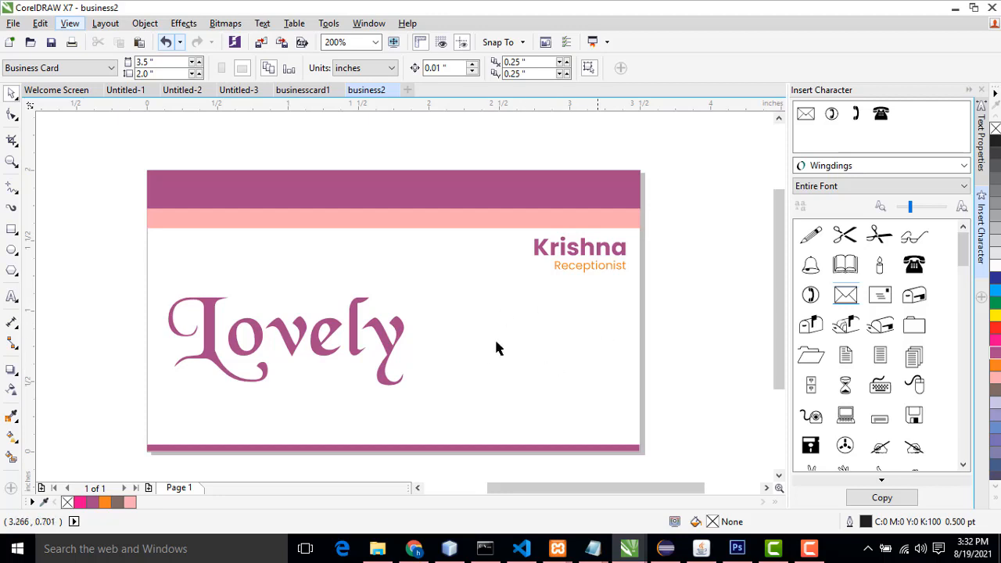
{"action": "left_click", "coordinate": [8, 301]}
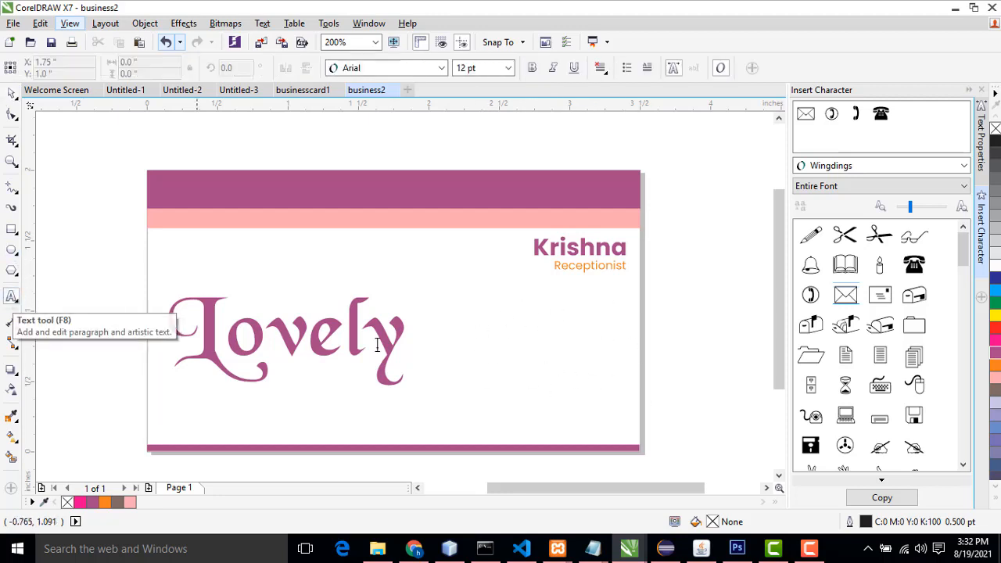
{"action": "left_click", "coordinate": [483, 332]}
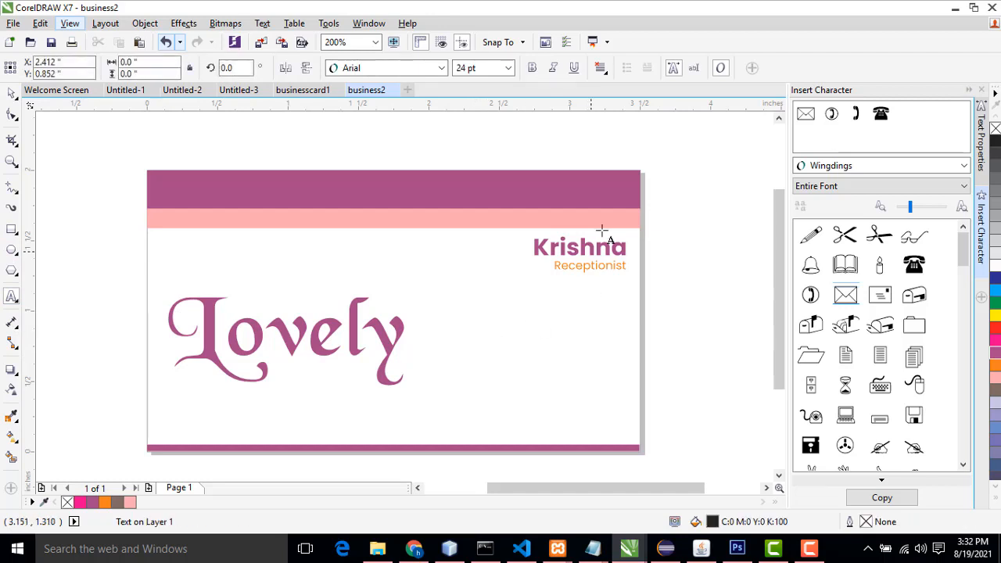
{"action": "type", "text": "23423423"}
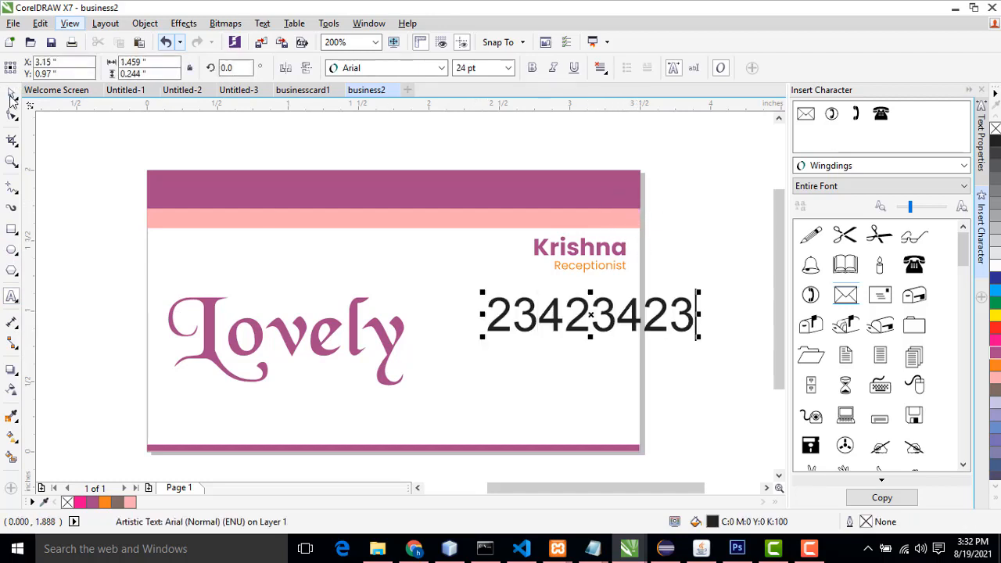
{"action": "left_click", "coordinate": [11, 95]}
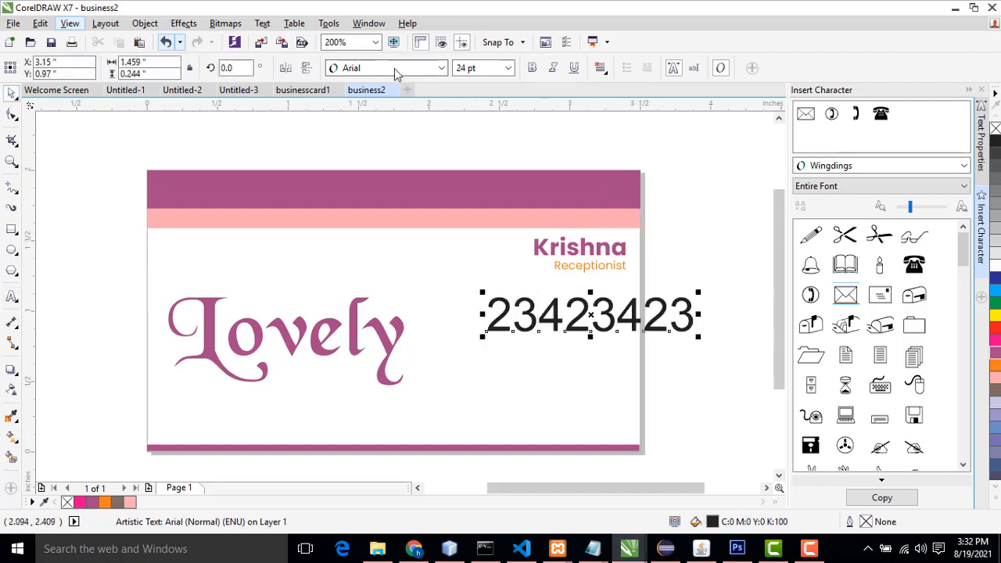
Step: Set the phone number's font to Poppins Medium and its size to 6 pt
{"action": "left_click", "coordinate": [441, 69]}
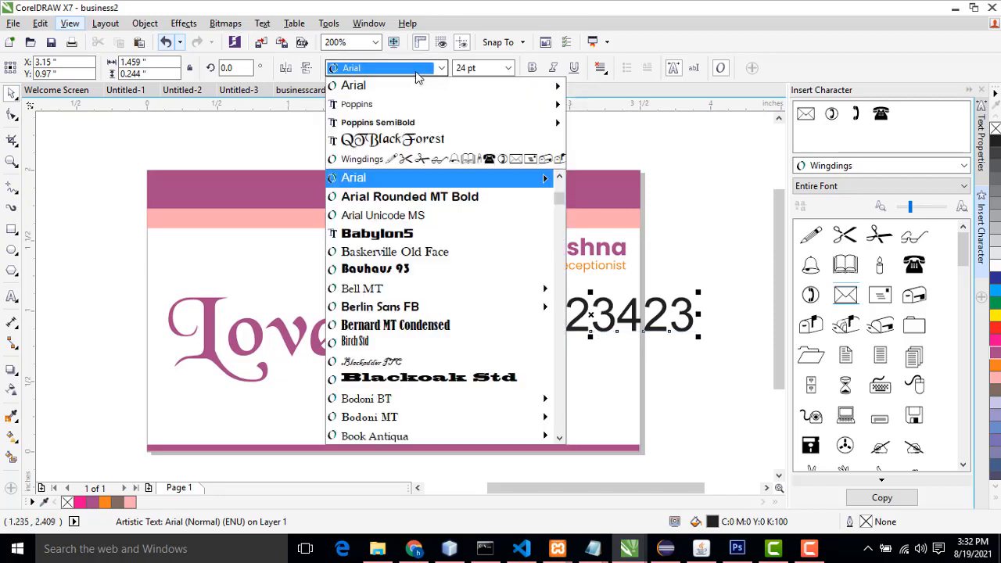
{"action": "mouse_move", "coordinate": [547, 122]}
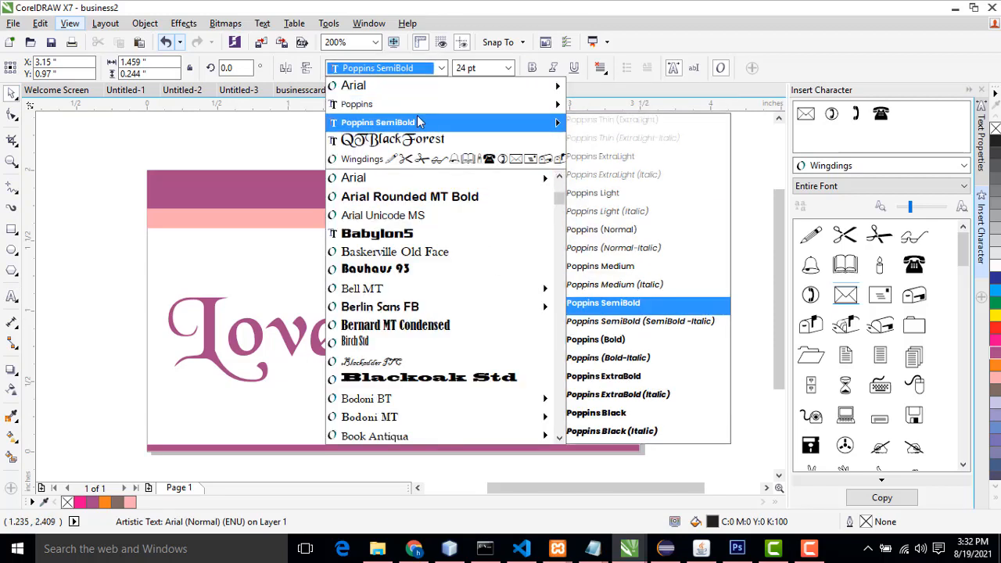
{"action": "left_click", "coordinate": [624, 266]}
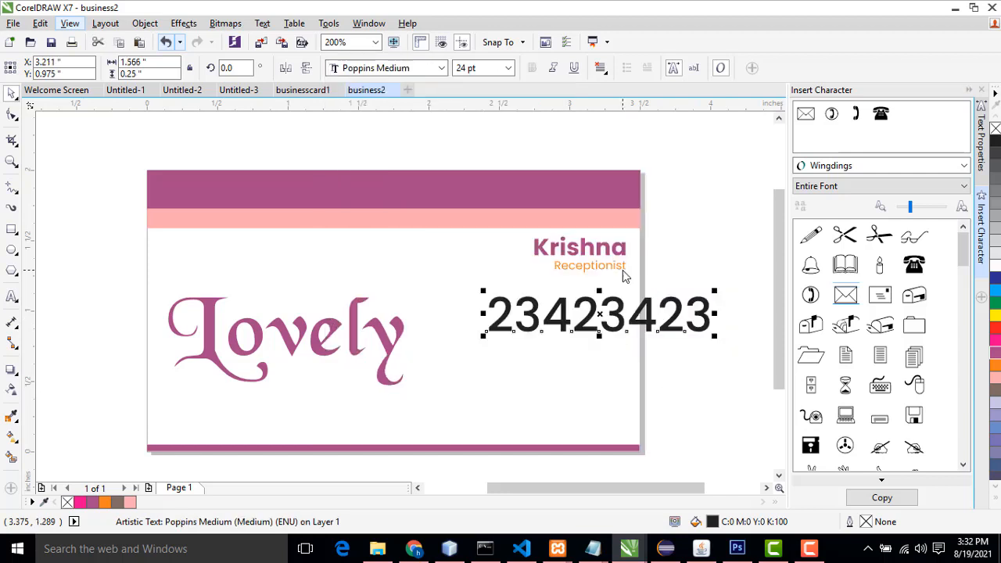
{"action": "left_click", "coordinate": [506, 68]}
{"action": "left_click", "coordinate": [480, 86]}
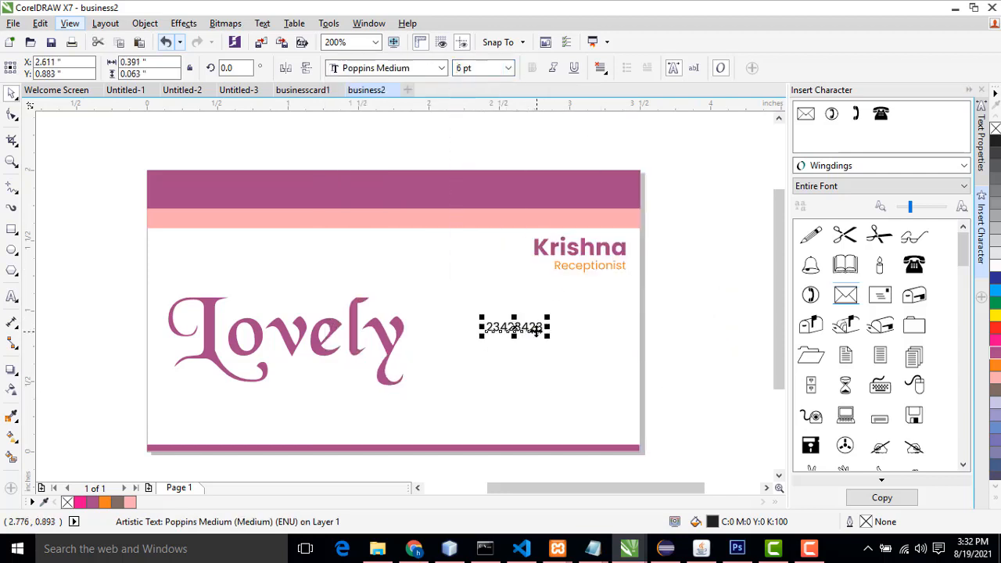
Step: Move the phone number to the card's lower right and place a Wingdings telephone symbol to its left
{"action": "left_click_drag", "start_coordinate": [558, 345], "coordinate": [616, 357]}
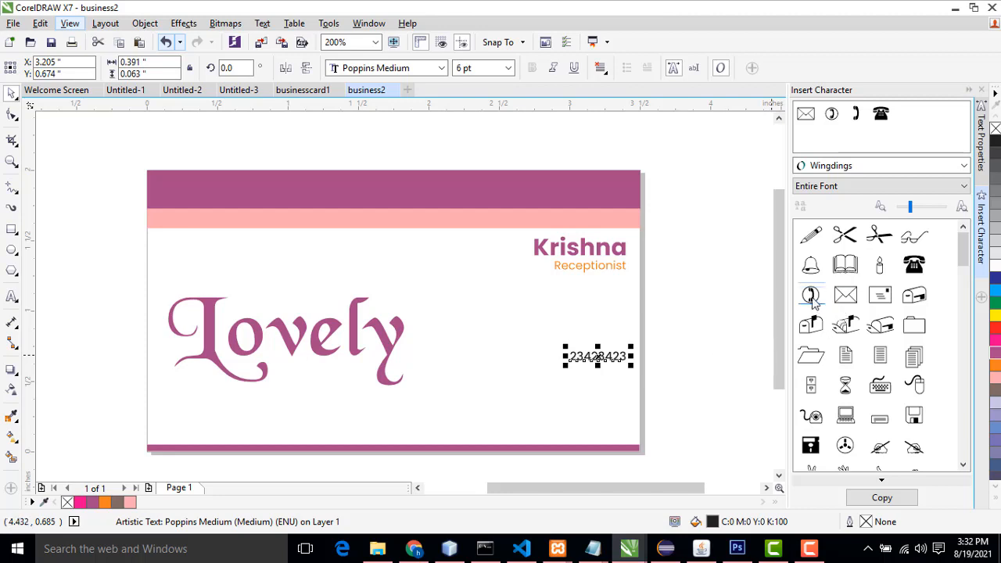
{"action": "double_click", "coordinate": [812, 301]}
{"action": "left_click_drag", "start_coordinate": [418, 283], "coordinate": [562, 359]}
Step: Edit the phone number to read 233423423
{"action": "left_click", "coordinate": [579, 358]}
{"action": "double_click", "coordinate": [588, 351]}
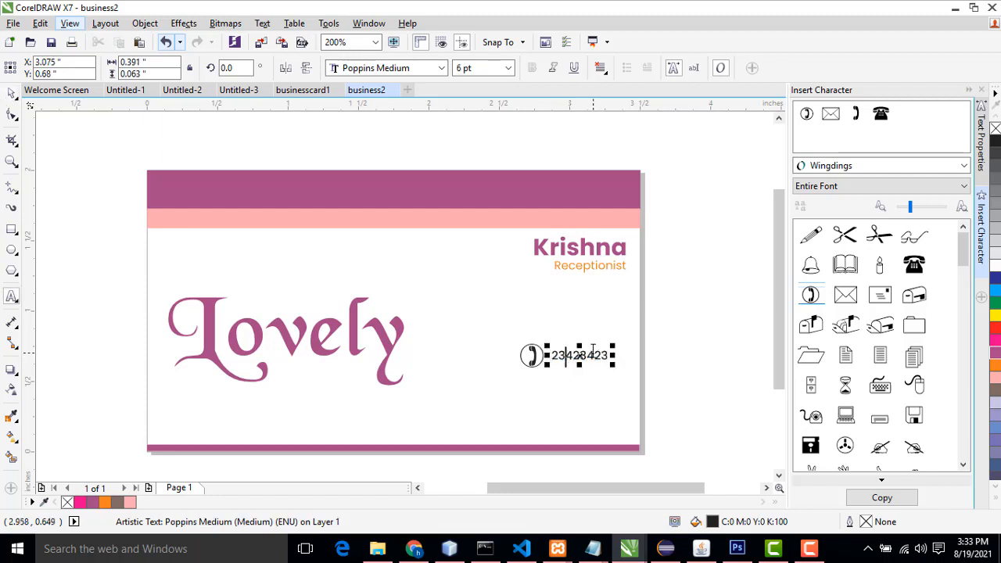
{"action": "type", "text": "e"}
{"action": "key", "text": "BackSpace"}
{"action": "type", "text": "3"}
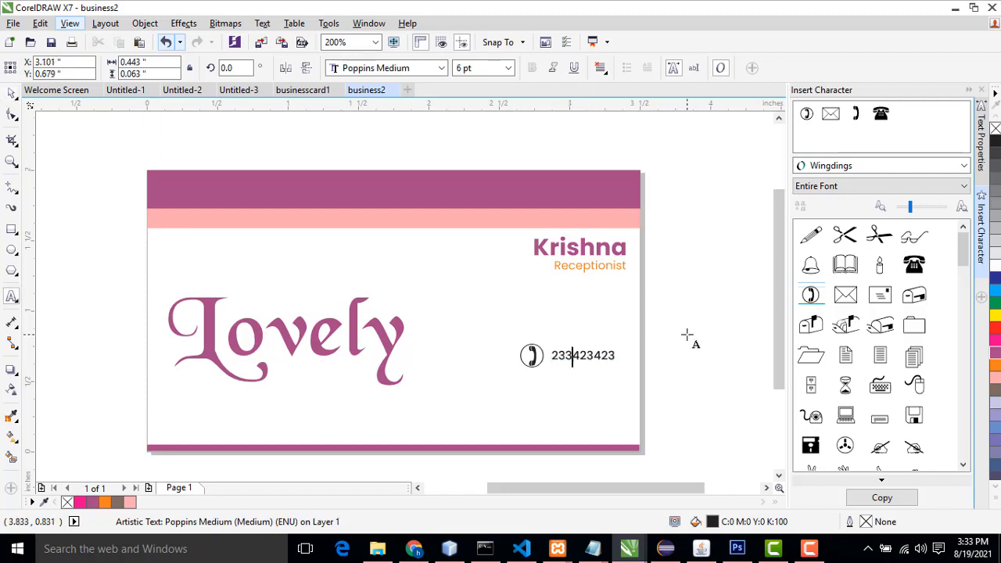
{"action": "left_click", "coordinate": [12, 92]}
Step: Duplicate the telephone symbol and number together as a second line below the first
{"action": "left_click", "coordinate": [757, 305]}
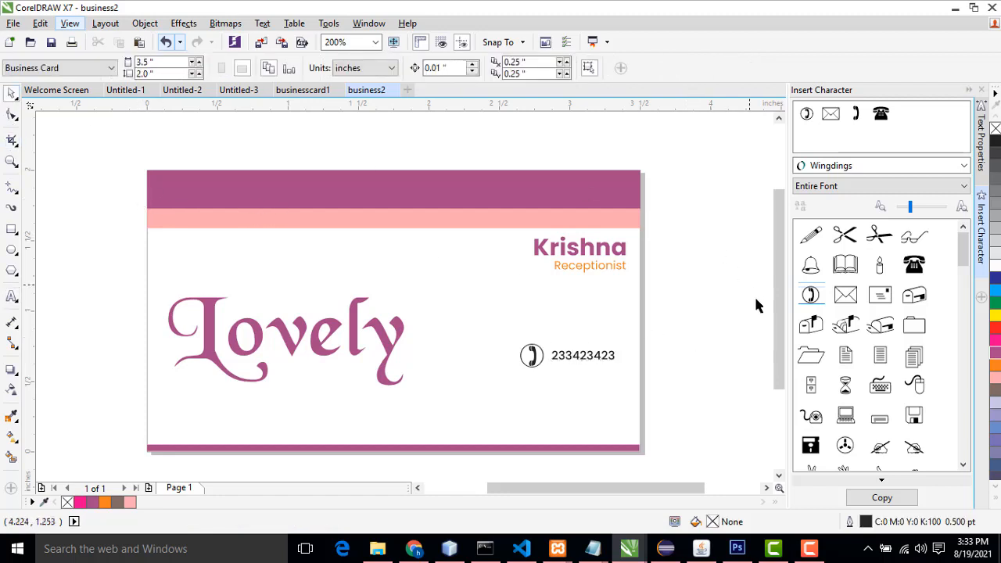
{"action": "left_click", "coordinate": [536, 365]}
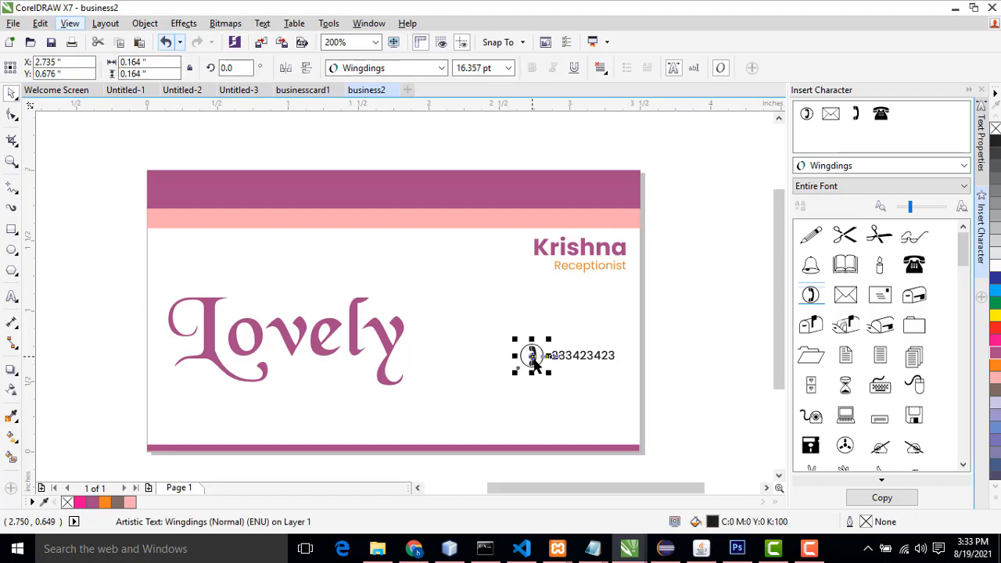
{"action": "left_click", "coordinate": [585, 356], "text": "shift"}
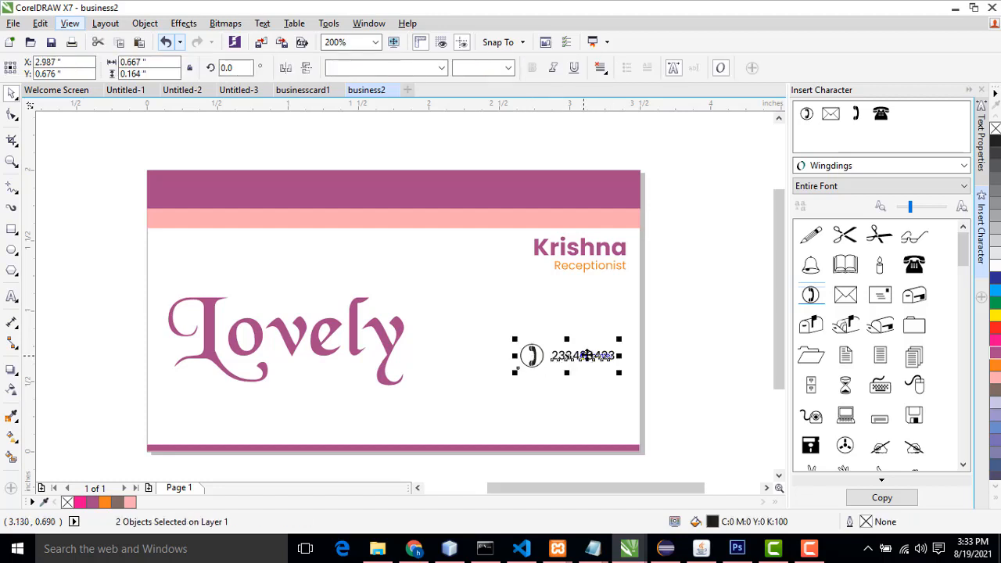
{"action": "left_click_drag", "start_coordinate": [583, 355], "coordinate": [584, 389]}
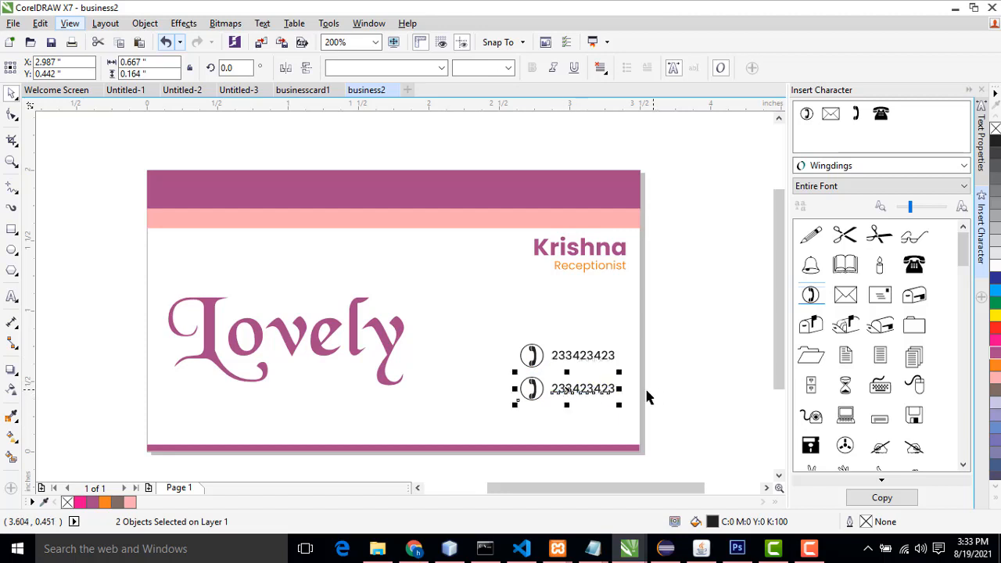
{"action": "left_click", "coordinate": [654, 391]}
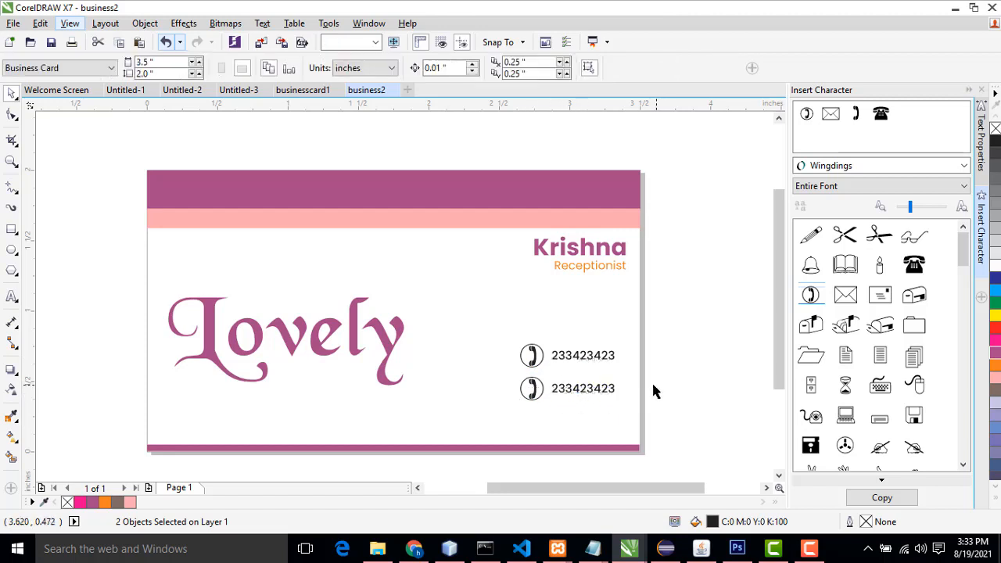
Step: Replace the second line's telephone symbol with a Wingdings envelope symbol sized to match
{"action": "left_click", "coordinate": [534, 396]}
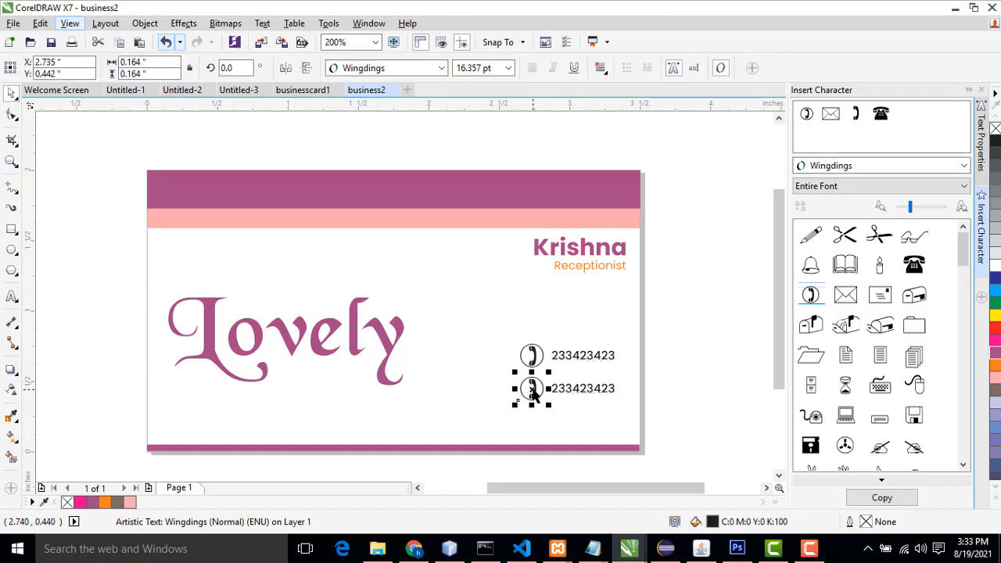
{"action": "key", "text": "Delete"}
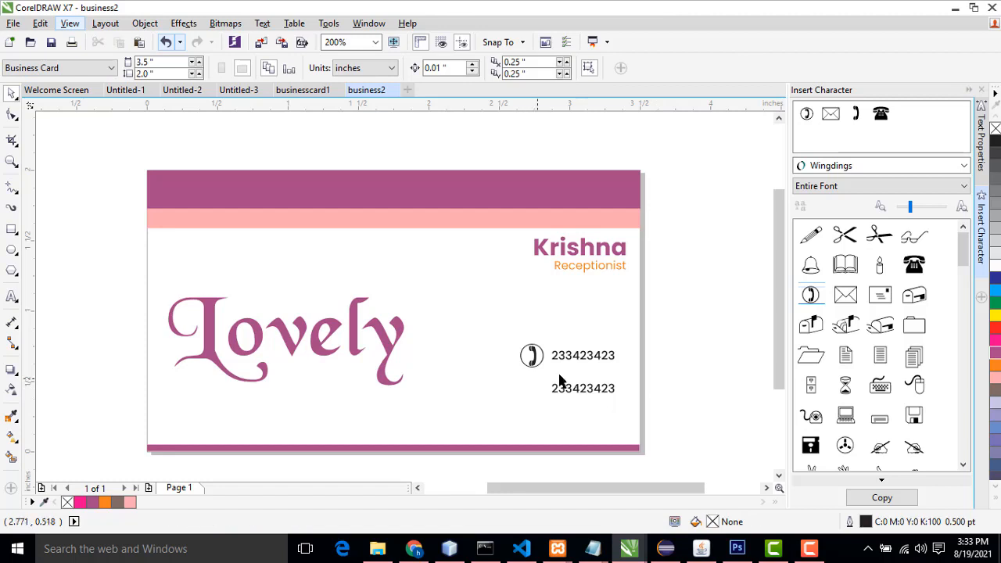
{"action": "left_click", "coordinate": [845, 303]}
{"action": "left_click_drag", "start_coordinate": [849, 303], "coordinate": [525, 385]}
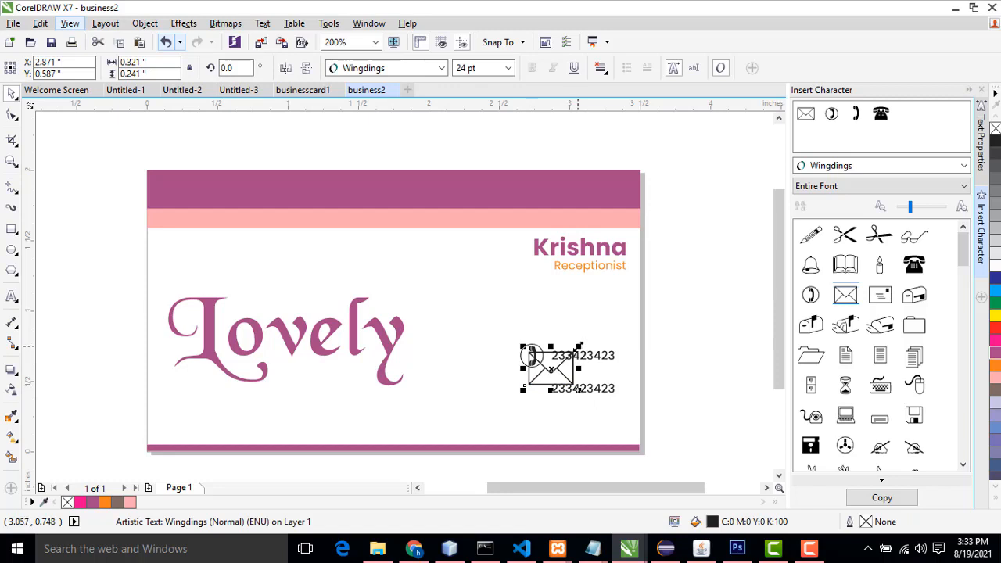
{"action": "left_click_drag", "start_coordinate": [578, 346], "coordinate": [618, 392]}
Step: Replace the second line's number with a placeholder e-mail address
{"action": "double_click", "coordinate": [572, 389]}
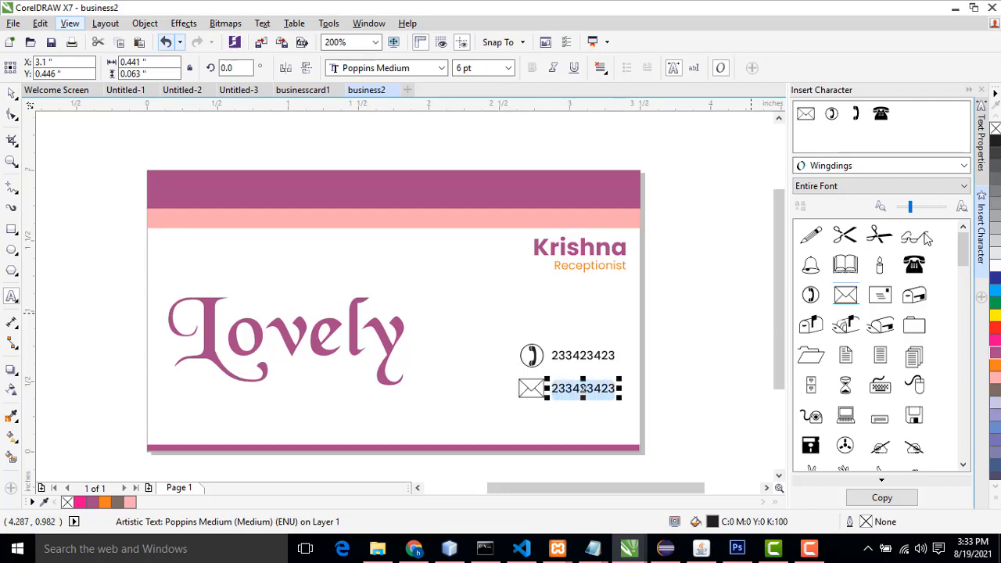
{"action": "type", "text": "abc"}
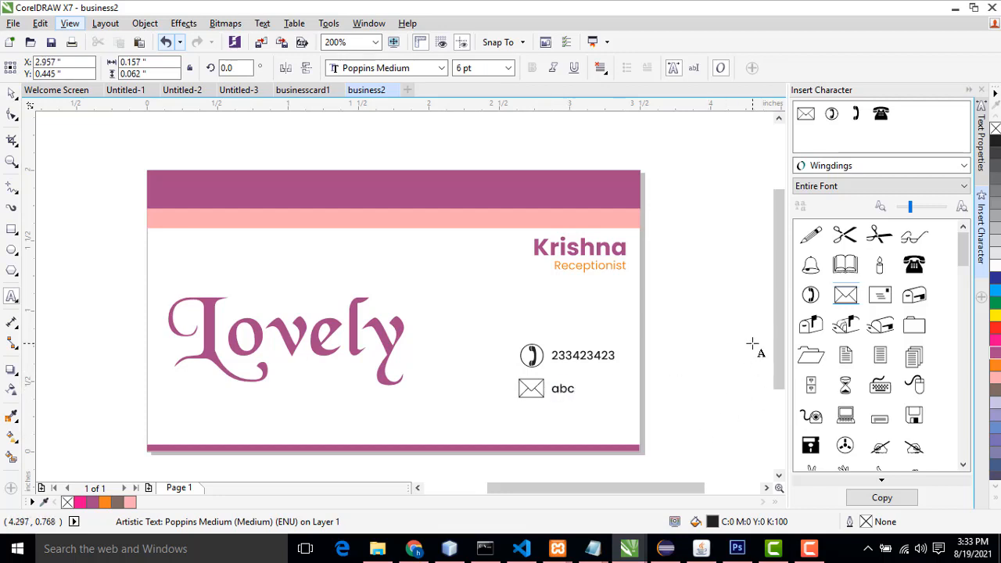
{"action": "type", "text": "@gmail.com"}
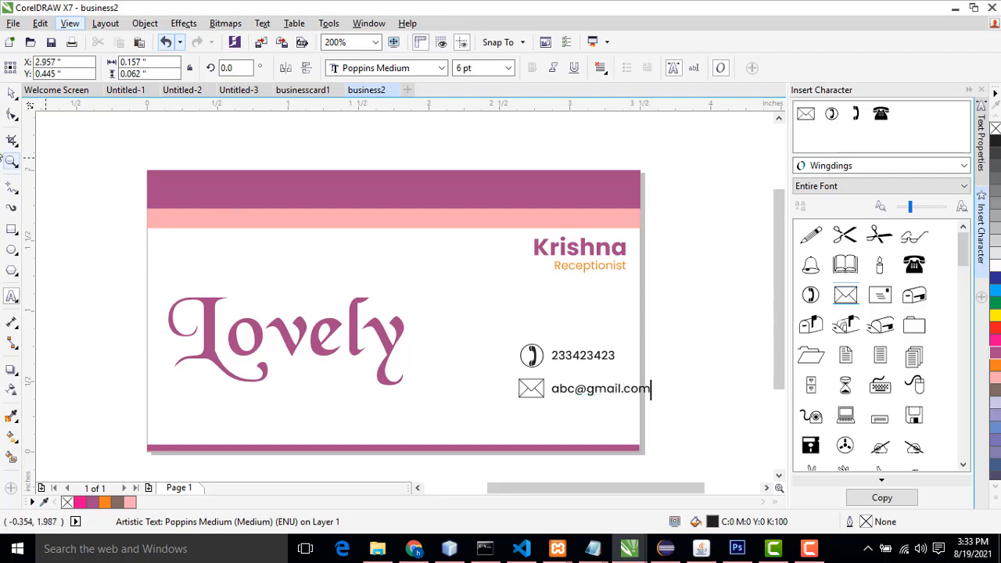
{"action": "left_click", "coordinate": [12, 93]}
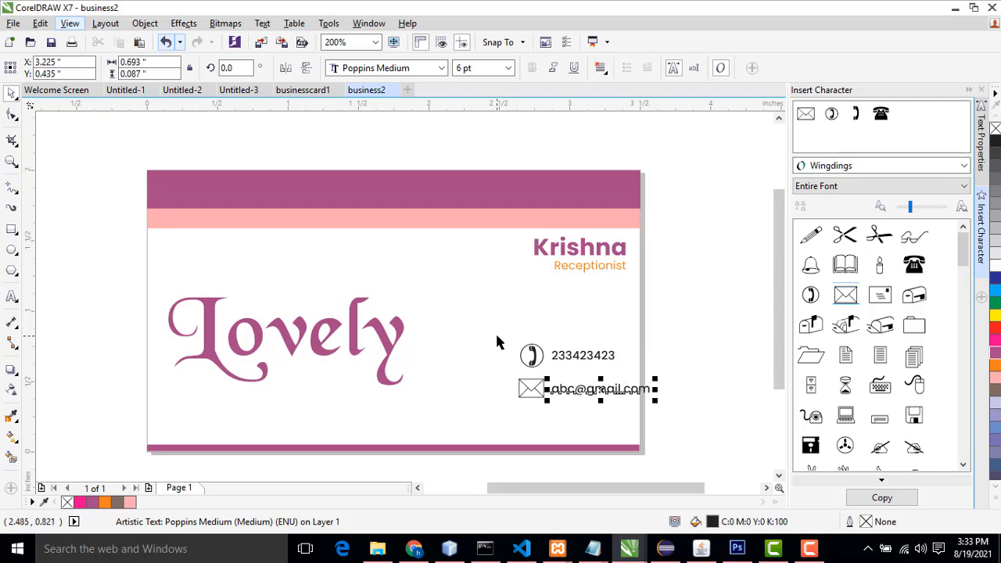
Step: Shift the phone and e-mail lines together slightly to the left
{"action": "left_click_drag", "start_coordinate": [500, 332], "coordinate": [694, 400]}
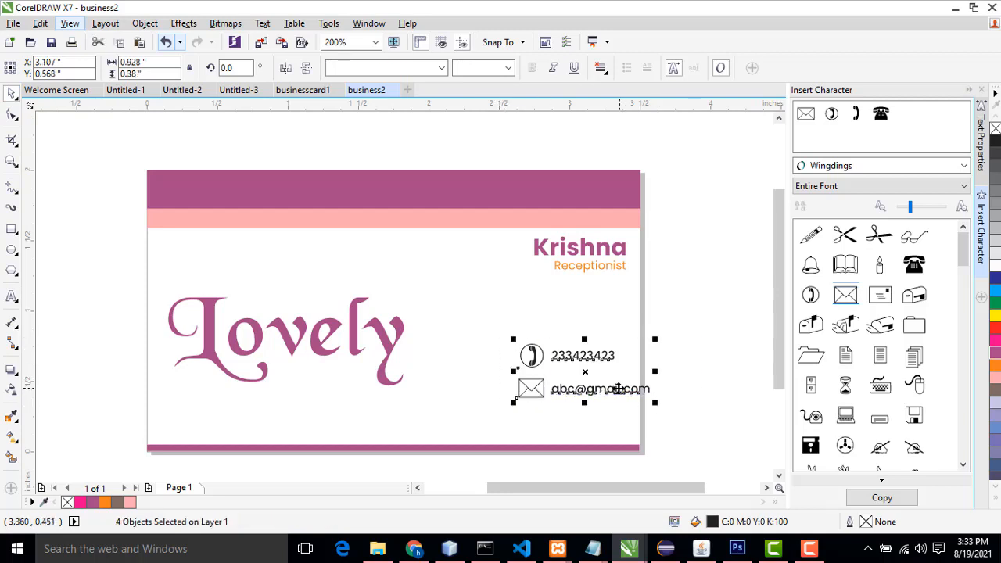
{"action": "left_click_drag", "start_coordinate": [621, 389], "coordinate": [604, 391]}
{"action": "left_click", "coordinate": [679, 389]}
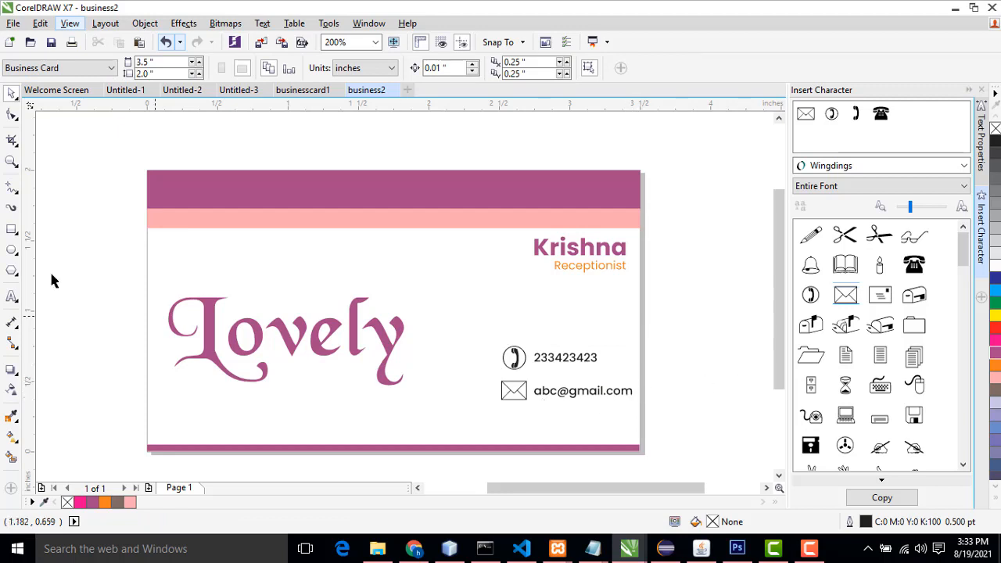
Step: Duplicate the e-mail text to the bottom centre of the card above the purple strip
{"action": "left_click", "coordinate": [575, 397]}
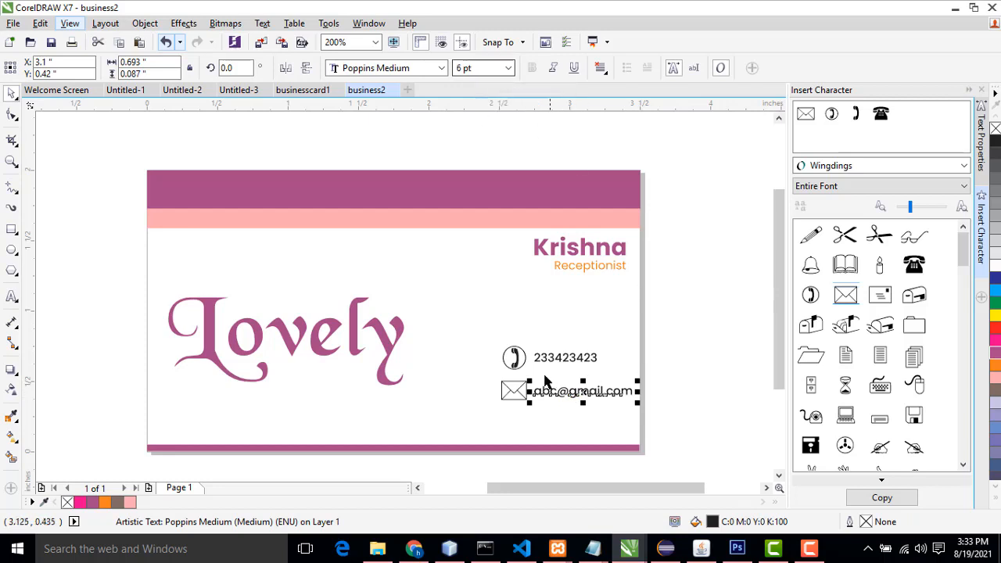
{"action": "left_click_drag", "start_coordinate": [548, 397], "coordinate": [358, 430]}
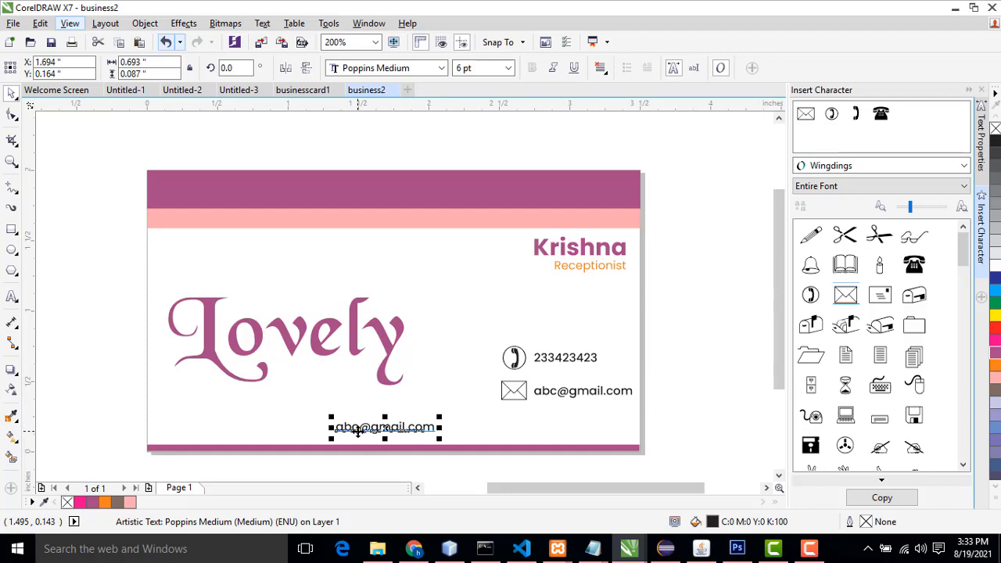
{"action": "double_click", "coordinate": [341, 428]}
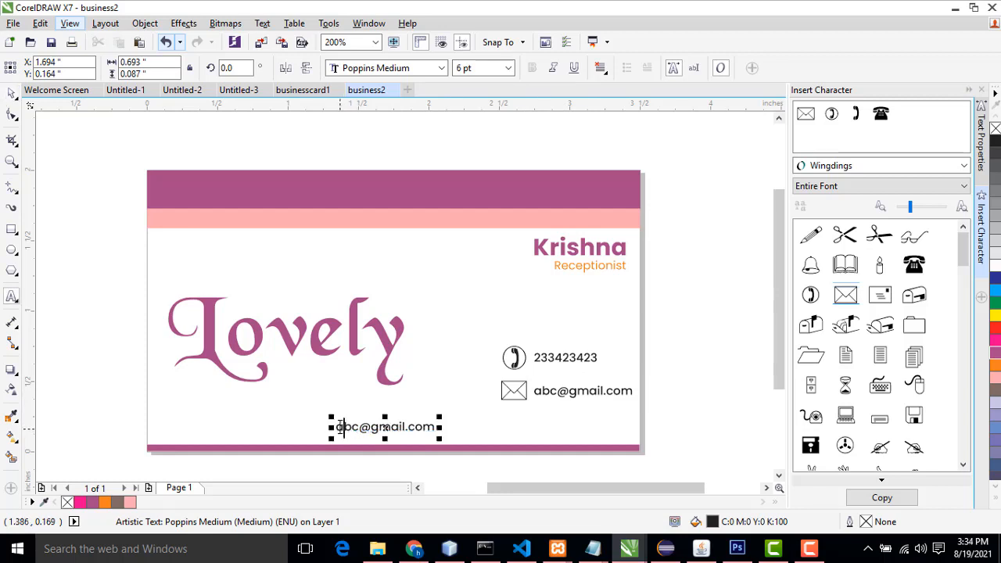
{"action": "left_click_drag", "start_coordinate": [337, 427], "coordinate": [453, 431]}
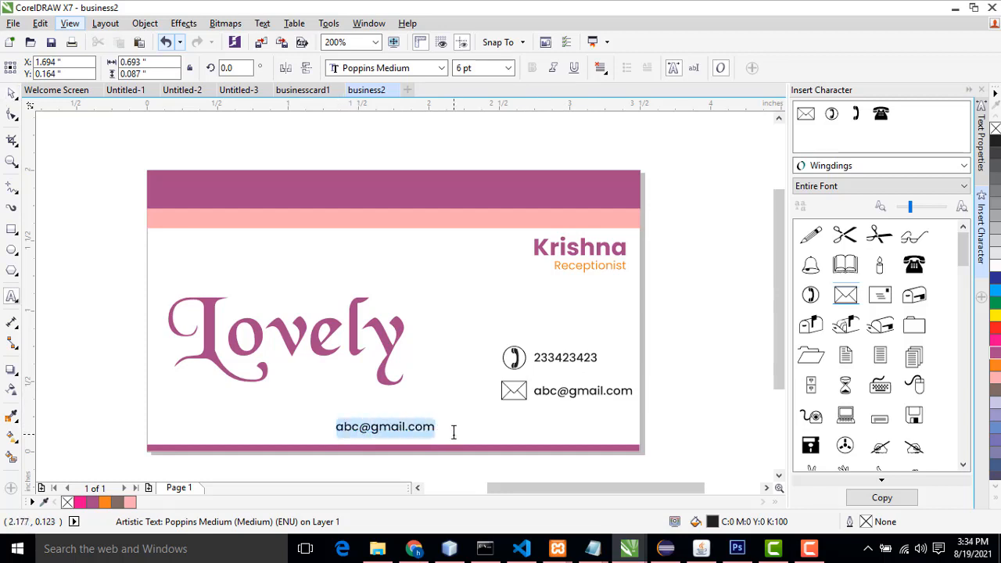
{"action": "left_click", "coordinate": [11, 94]}
{"action": "left_click", "coordinate": [460, 427]}
{"action": "left_click", "coordinate": [406, 427]}
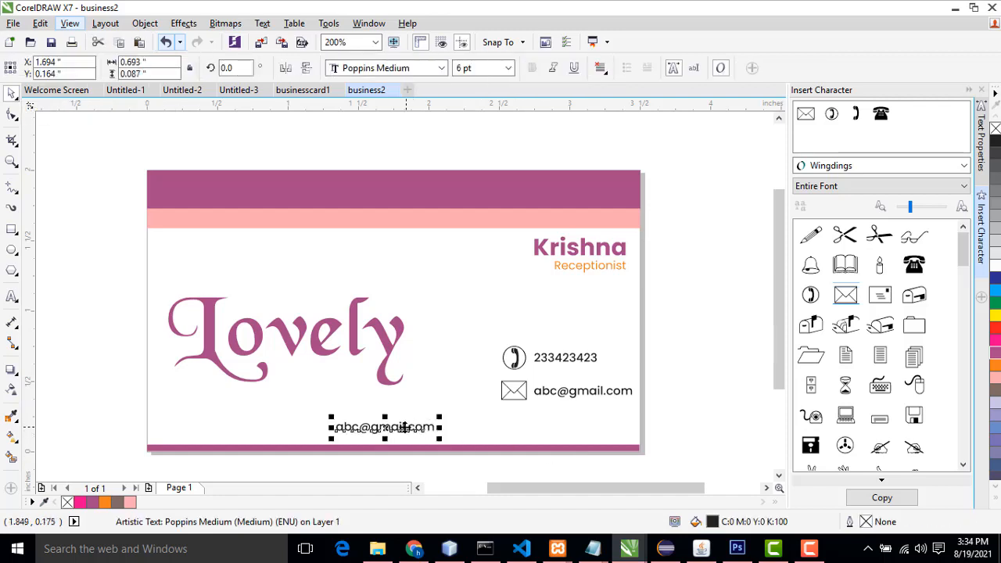
{"action": "left_click", "coordinate": [404, 428]}
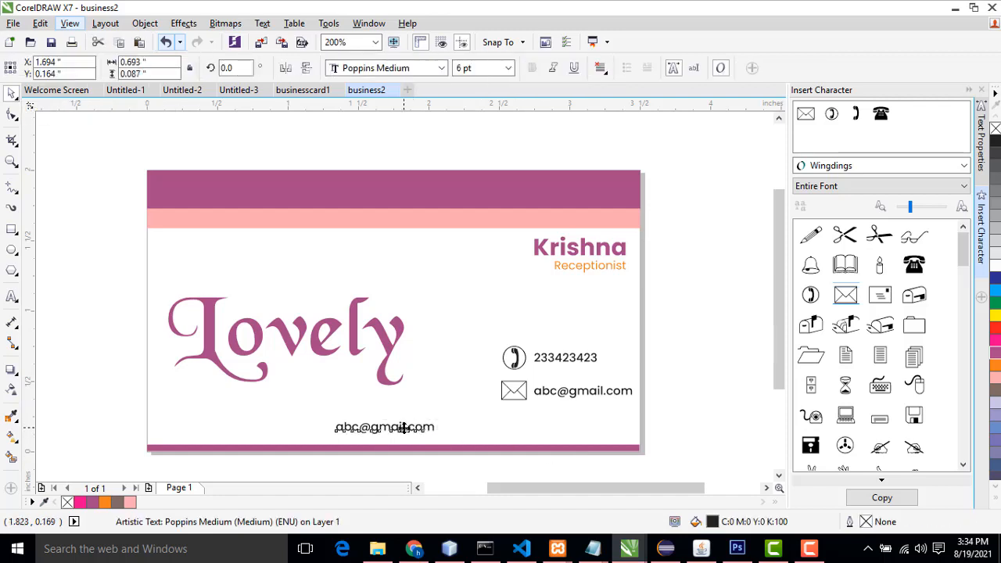
{"action": "left_click_drag", "start_coordinate": [404, 428], "coordinate": [438, 379]}
{"action": "right_click", "coordinate": [438, 380]}
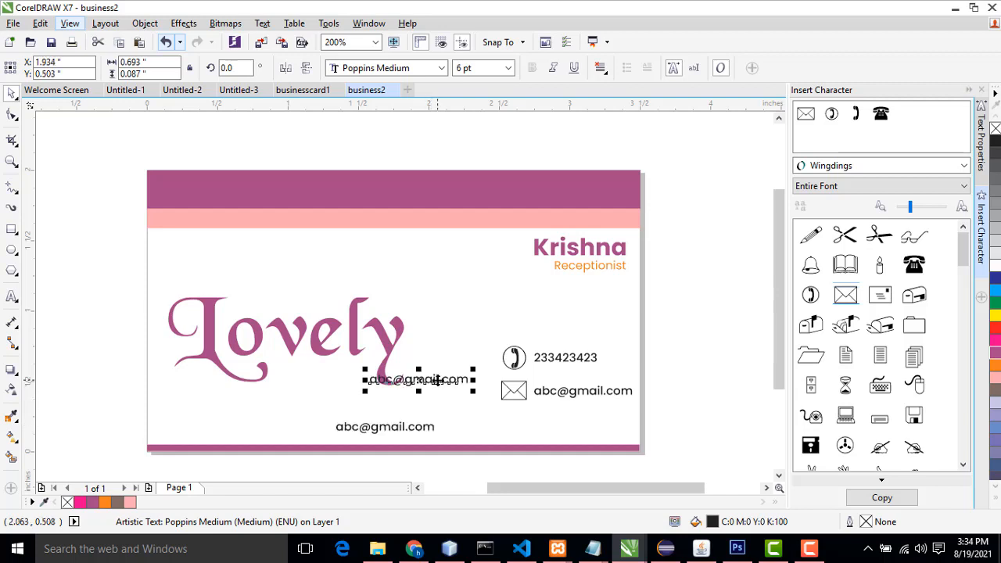
{"action": "key", "text": "Delete"}
Step: Replace the bottom text with a placeholder street address and nudge it slightly down
{"action": "double_click", "coordinate": [374, 426]}
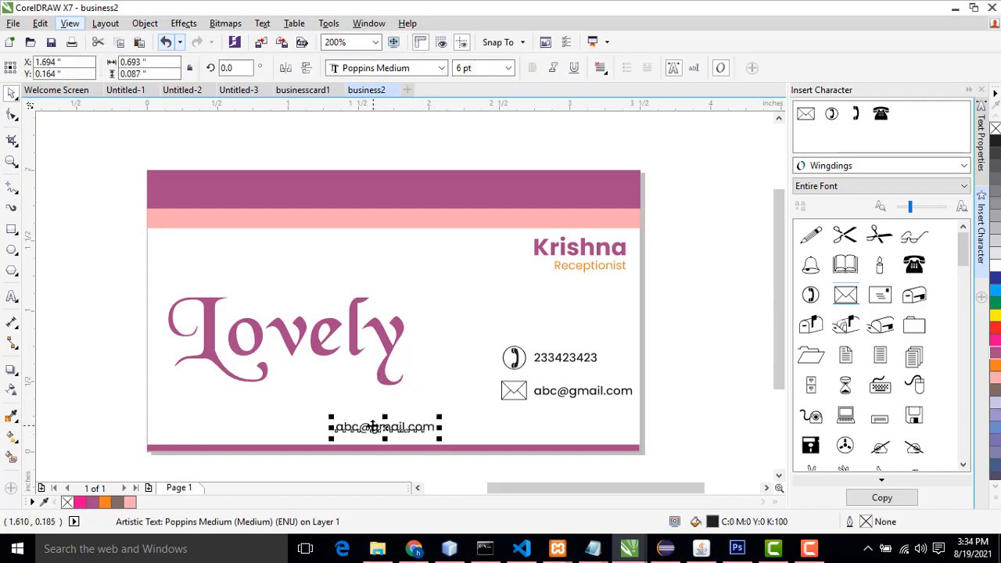
{"action": "left_click_drag", "start_coordinate": [337, 426], "coordinate": [436, 426]}
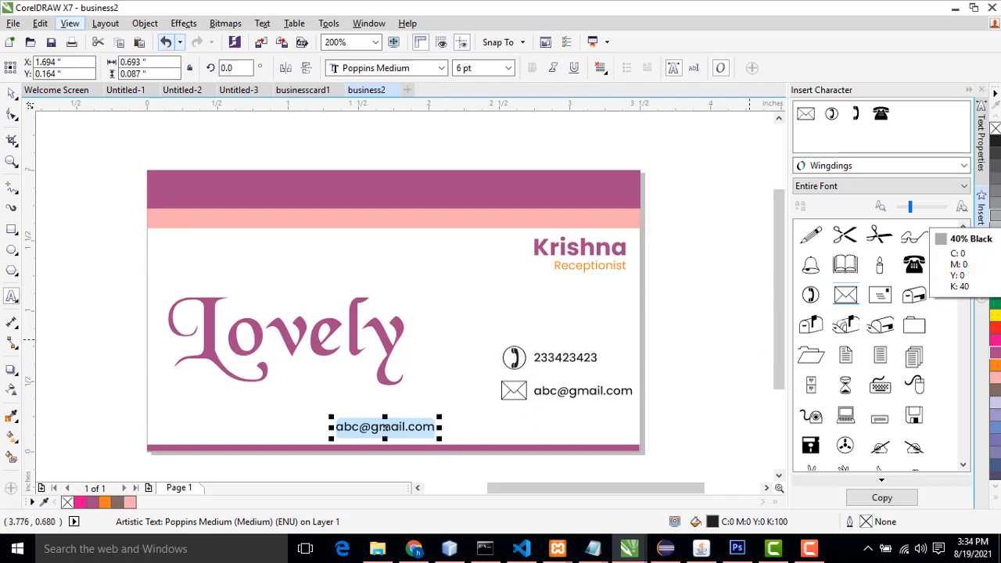
{"action": "type", "text": "56"}
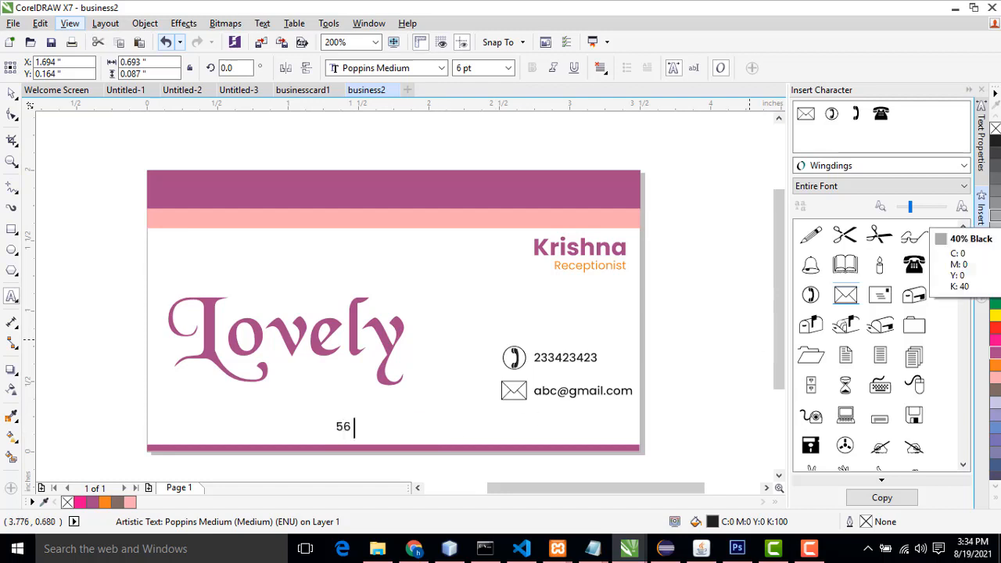
{"action": "type", "text": " main street colombo"}
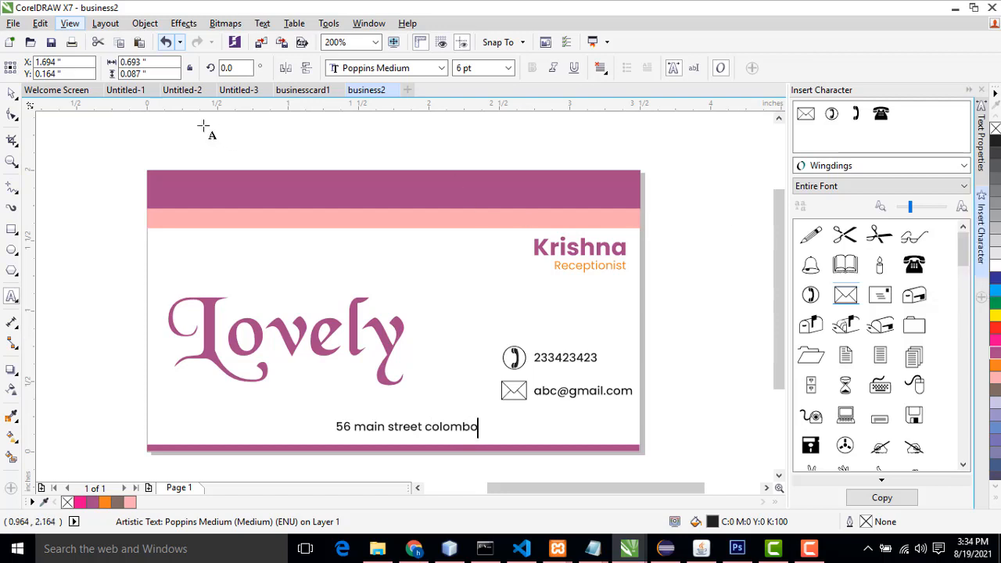
{"action": "left_click", "coordinate": [11, 92]}
{"action": "left_click_drag", "start_coordinate": [460, 426], "coordinate": [451, 432]}
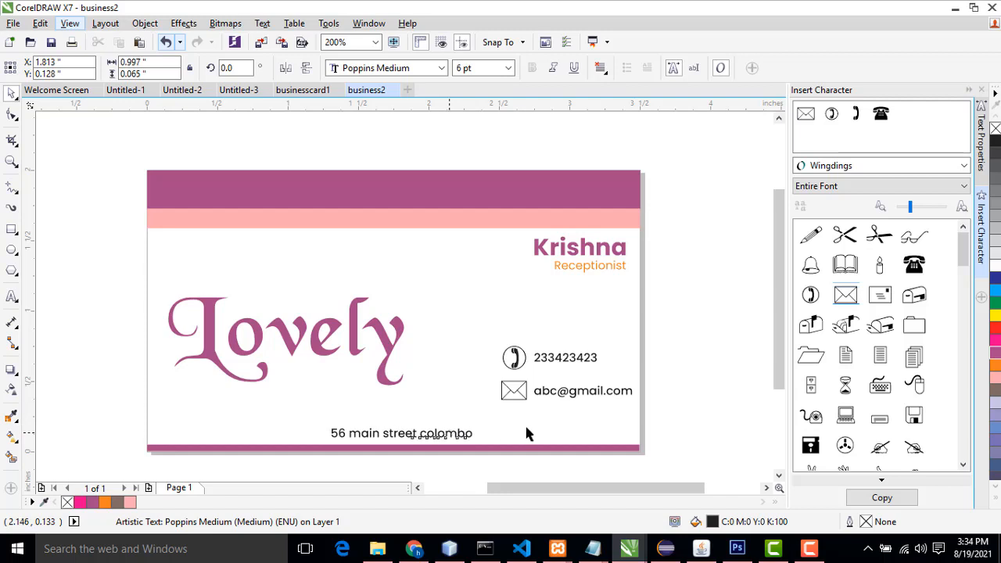
{"action": "left_click", "coordinate": [599, 428]}
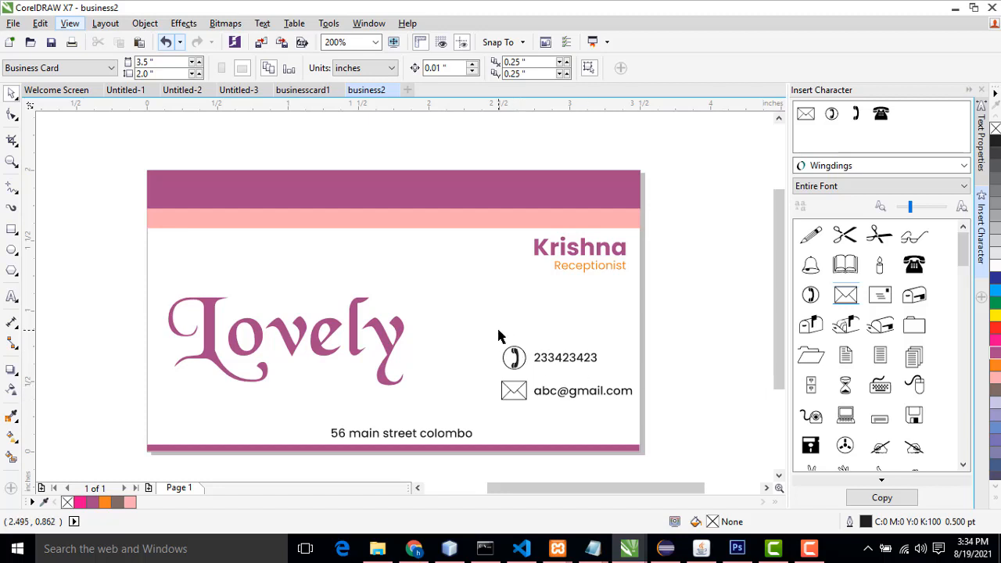
Step: Move the phone and e-mail lines upward and shift the address slightly right
{"action": "left_click_drag", "start_coordinate": [501, 336], "coordinate": [612, 371]}
{"action": "left_click", "coordinate": [703, 372]}
{"action": "mouse_move", "coordinate": [474, 434]}
{"action": "left_mouse_down"}
{"action": "mouse_move", "coordinate": [458, 441]}
{"action": "mouse_move", "coordinate": [463, 427]}
{"action": "mouse_move", "coordinate": [471, 433]}
{"action": "left_mouse_up"}
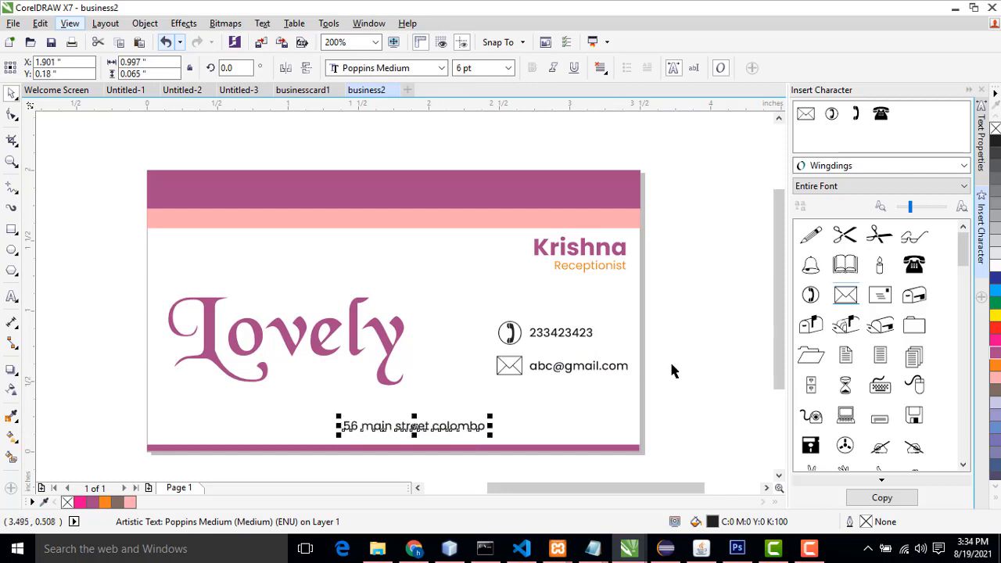
{"action": "left_click", "coordinate": [673, 371]}
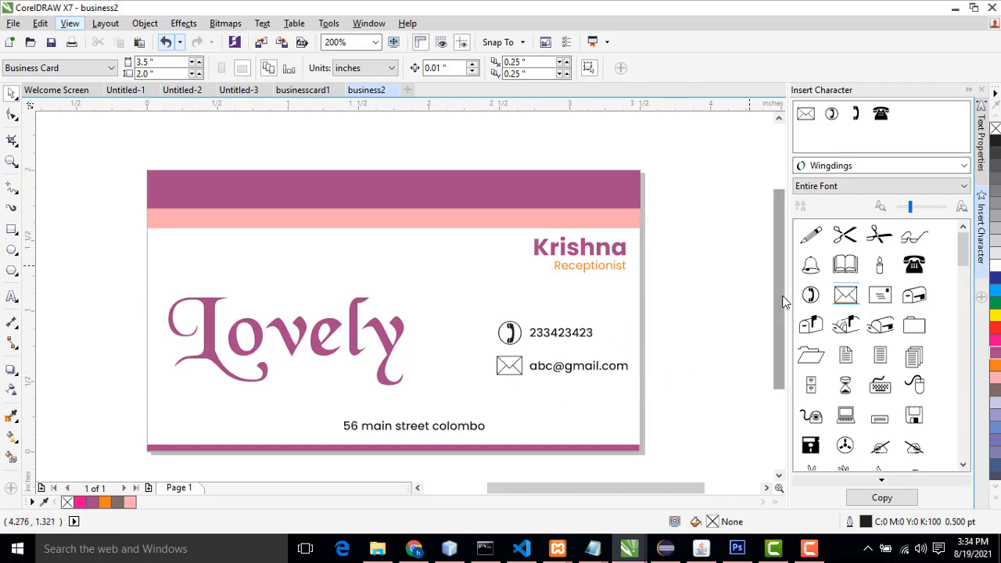
Step: Compare the card with the businesscard1 example design
{"action": "left_click", "coordinate": [302, 92]}
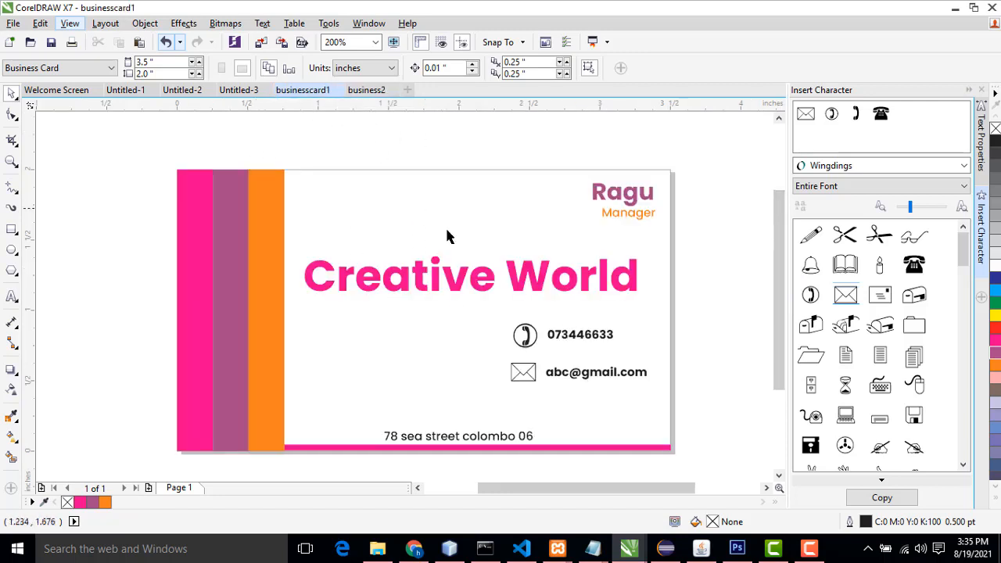
{"action": "left_click", "coordinate": [375, 92]}
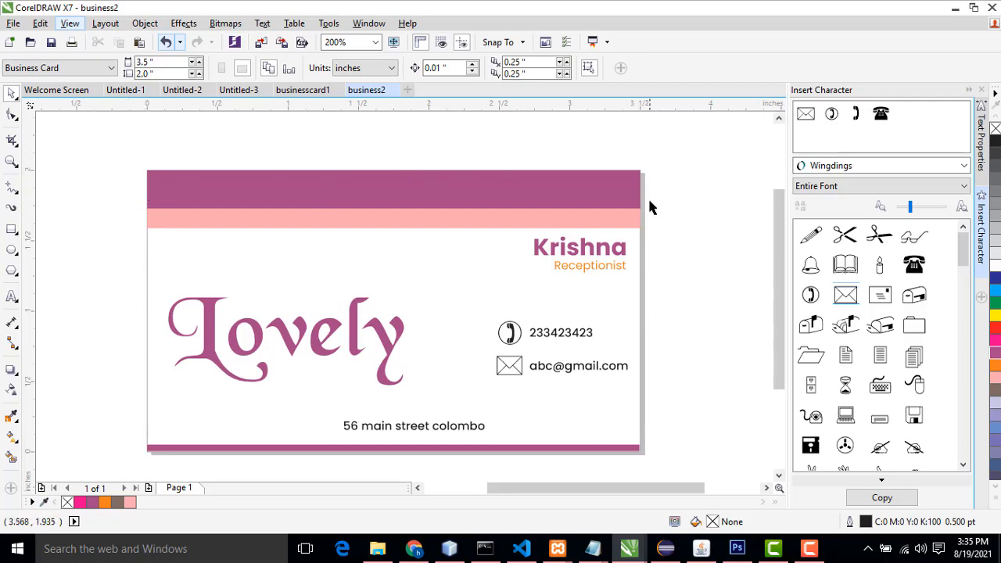
{"action": "left_click", "coordinate": [809, 548]}
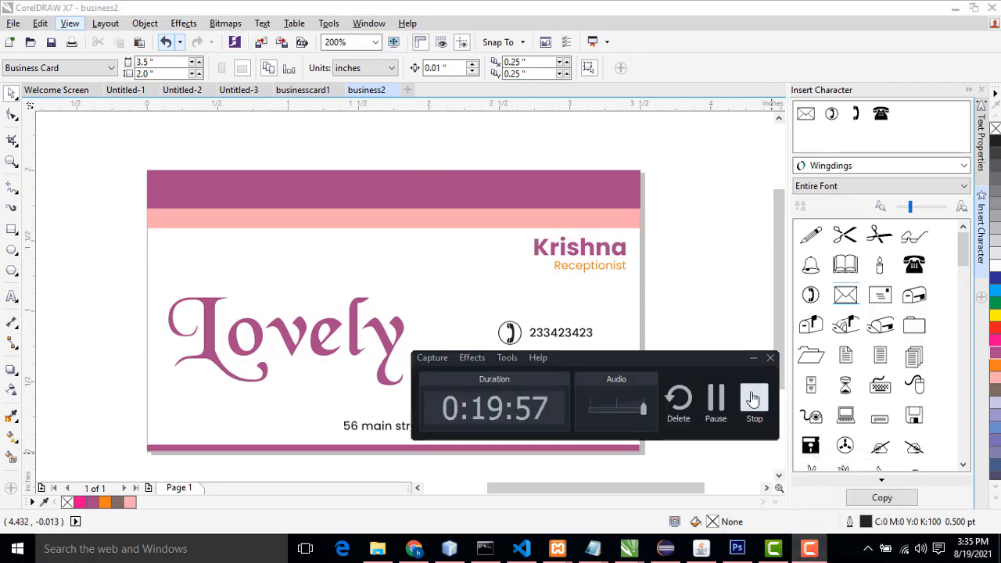